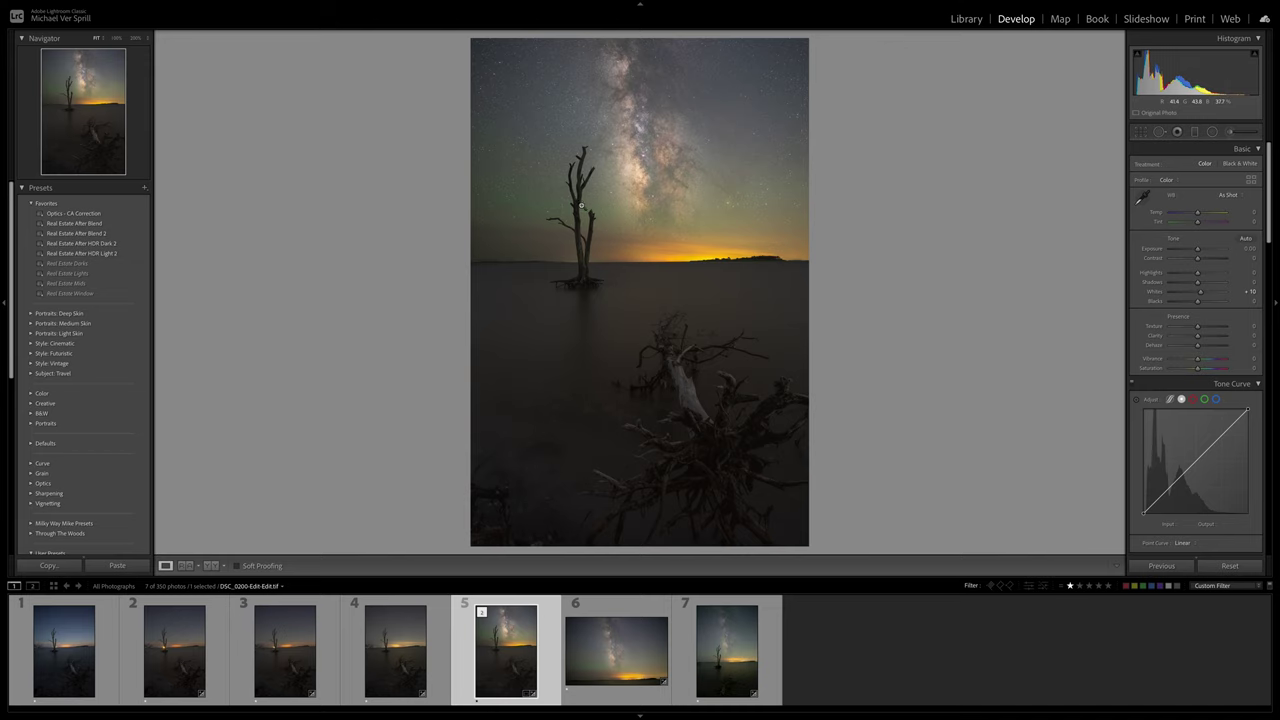
# Inspect the first frame at 100% across the tree, horizon glow, shoreline, driftwood and roots
pyautogui.click(586, 204)
pyautogui.moveTo(699, 215); pyautogui.dragTo(709, 185)
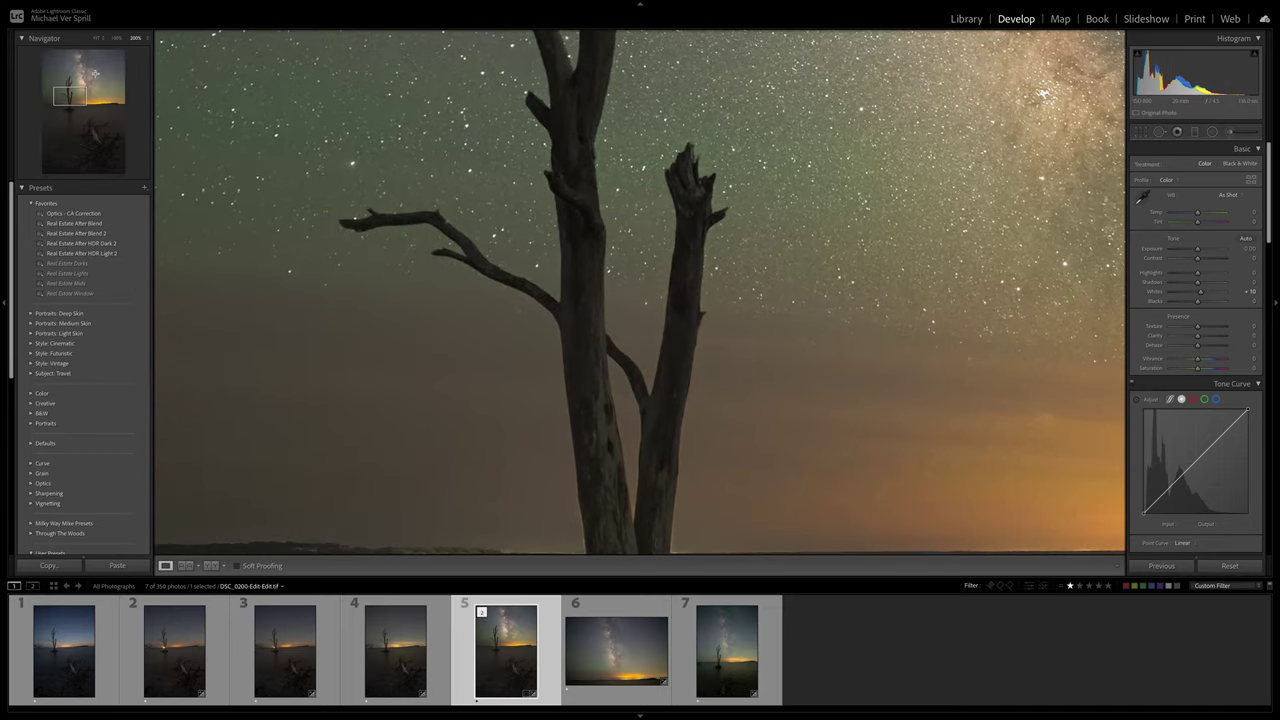
pyautogui.click(116, 38)
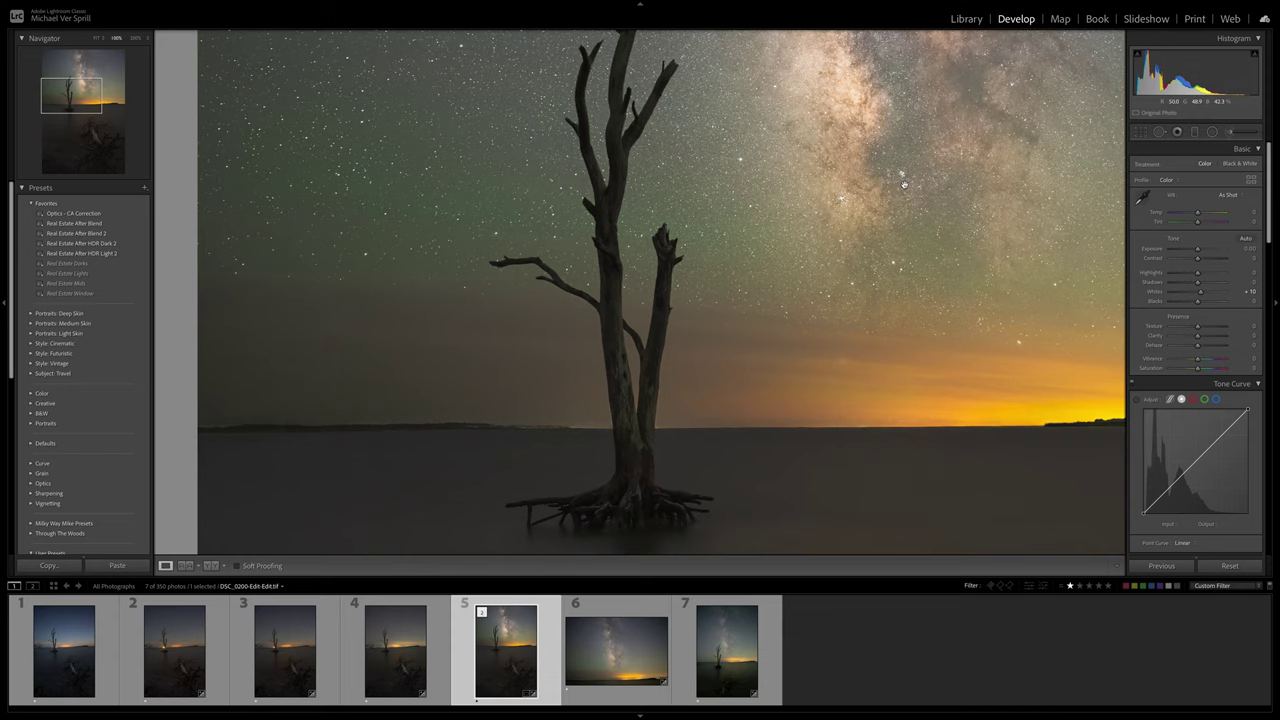
pyautogui.moveTo(908, 184); pyautogui.dragTo(500, 177)
pyautogui.moveTo(722, 190); pyautogui.dragTo(1160, 175)
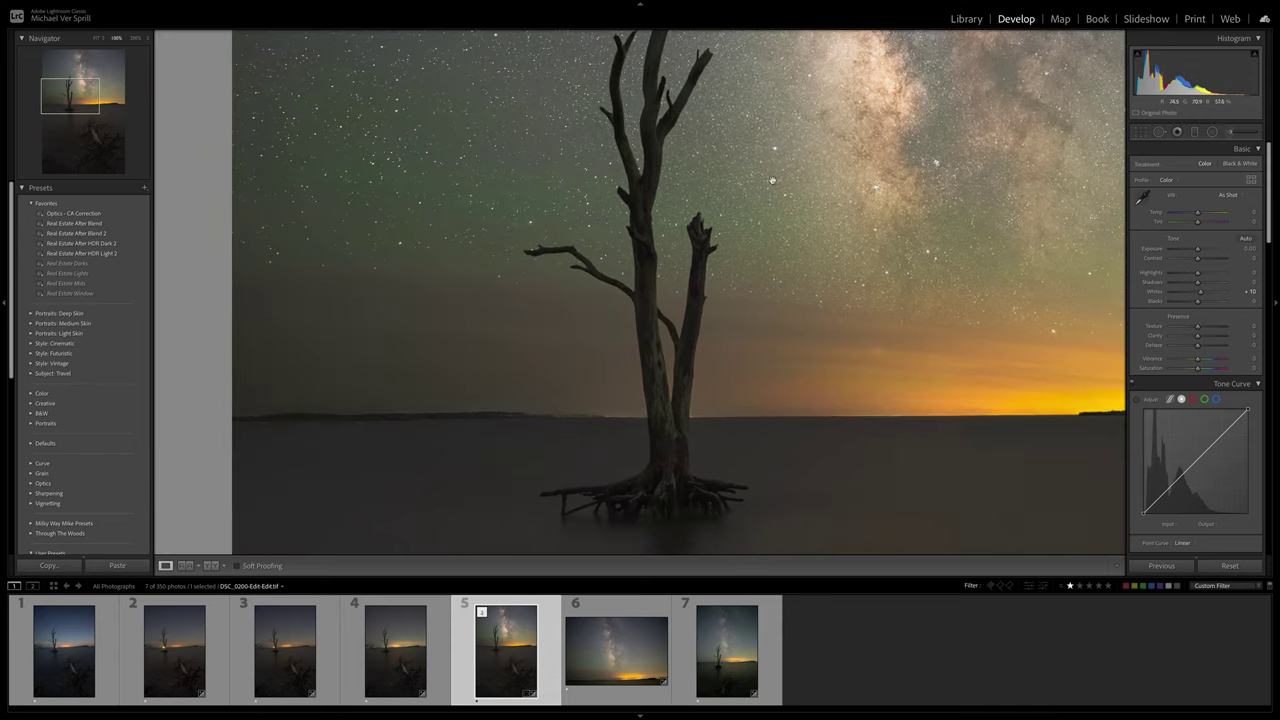
pyautogui.moveTo(857, 170); pyautogui.dragTo(629, 148)
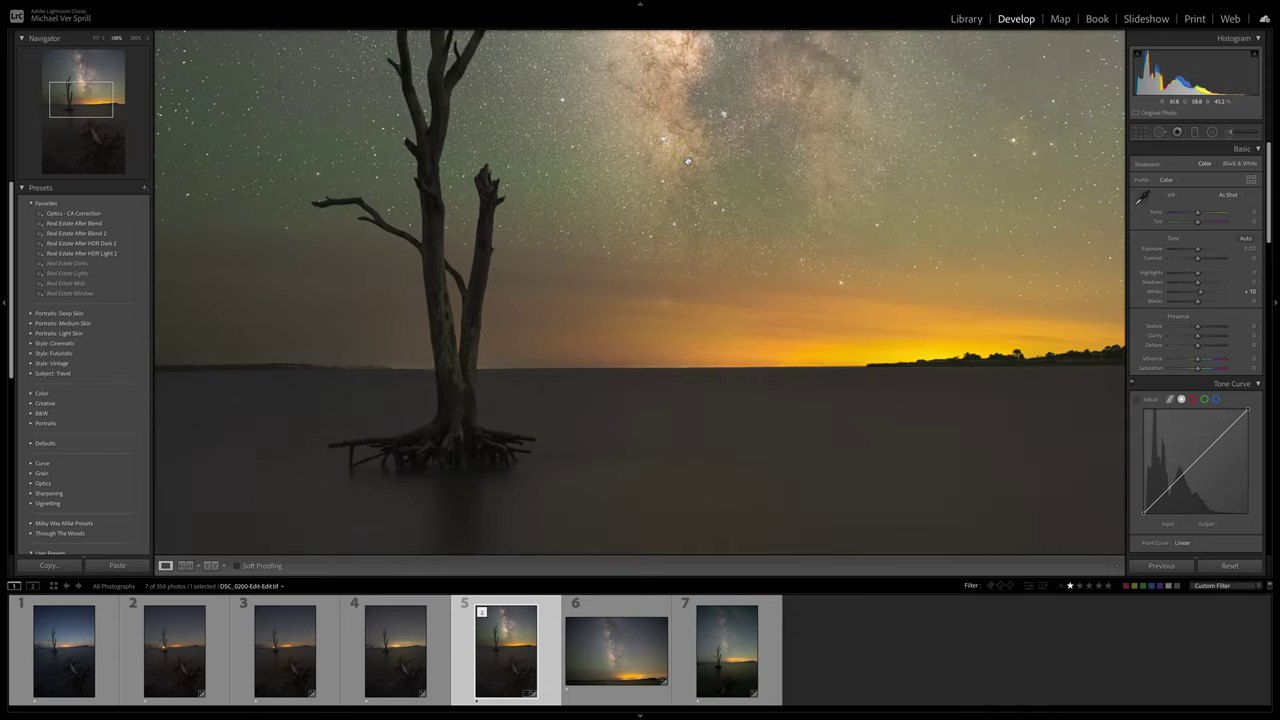
pyautogui.click(763, 233)
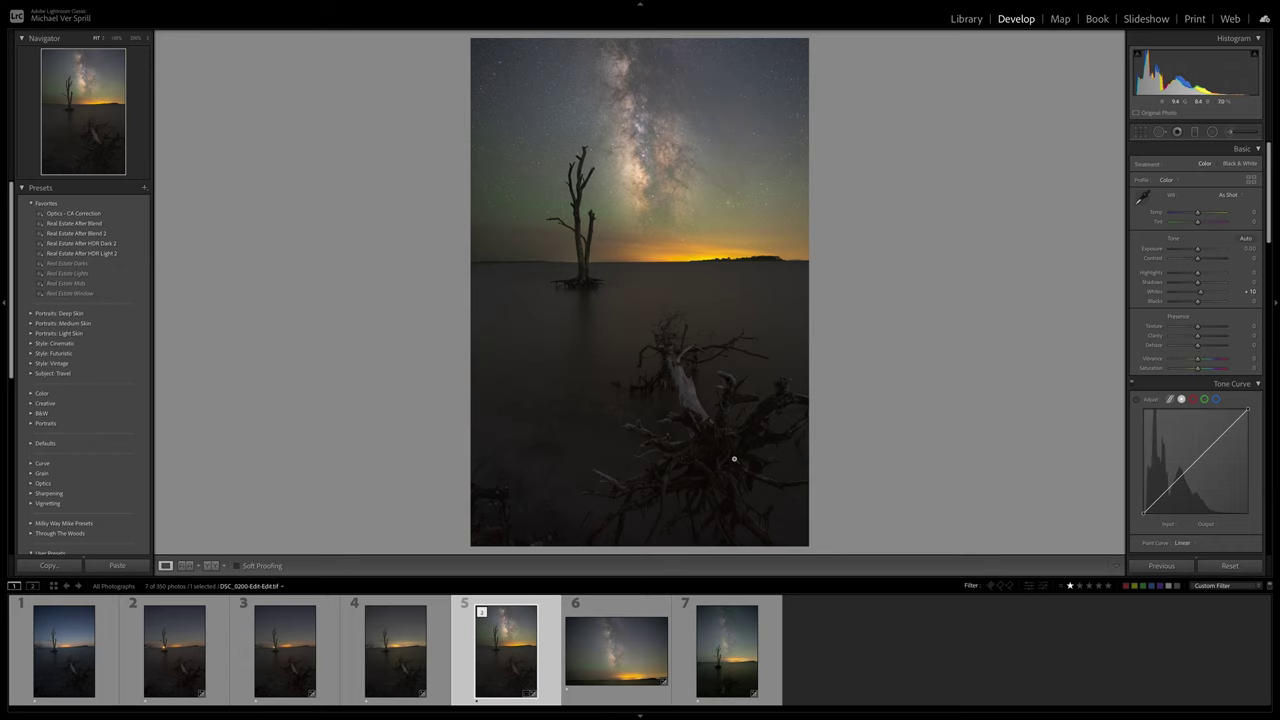
pyautogui.moveTo(709, 456); pyautogui.dragTo(692, 268)
pyautogui.moveTo(705, 492); pyautogui.dragTo(471, 177)
pyautogui.moveTo(726, 409); pyautogui.dragTo(575, 203)
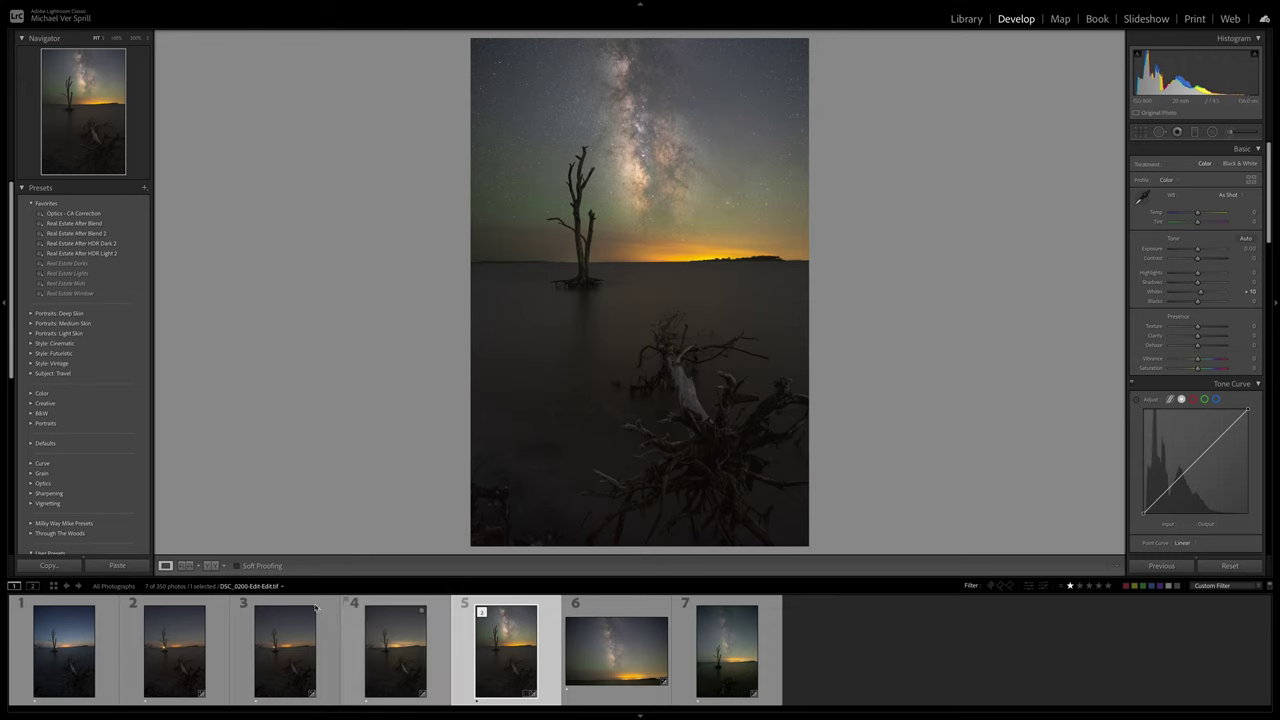
# Review frame 2 at 100%, checking the foreground roots and driftwood trunk
pyautogui.click(200, 649)
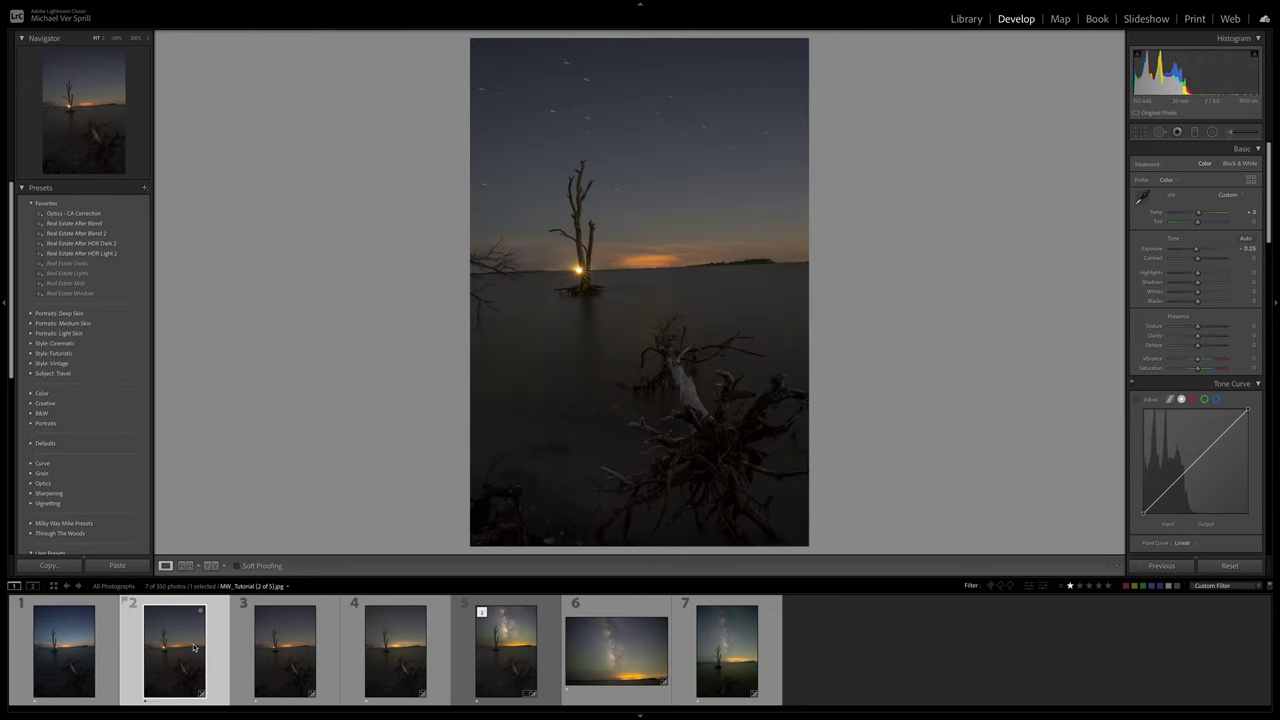
pyautogui.click(717, 439)
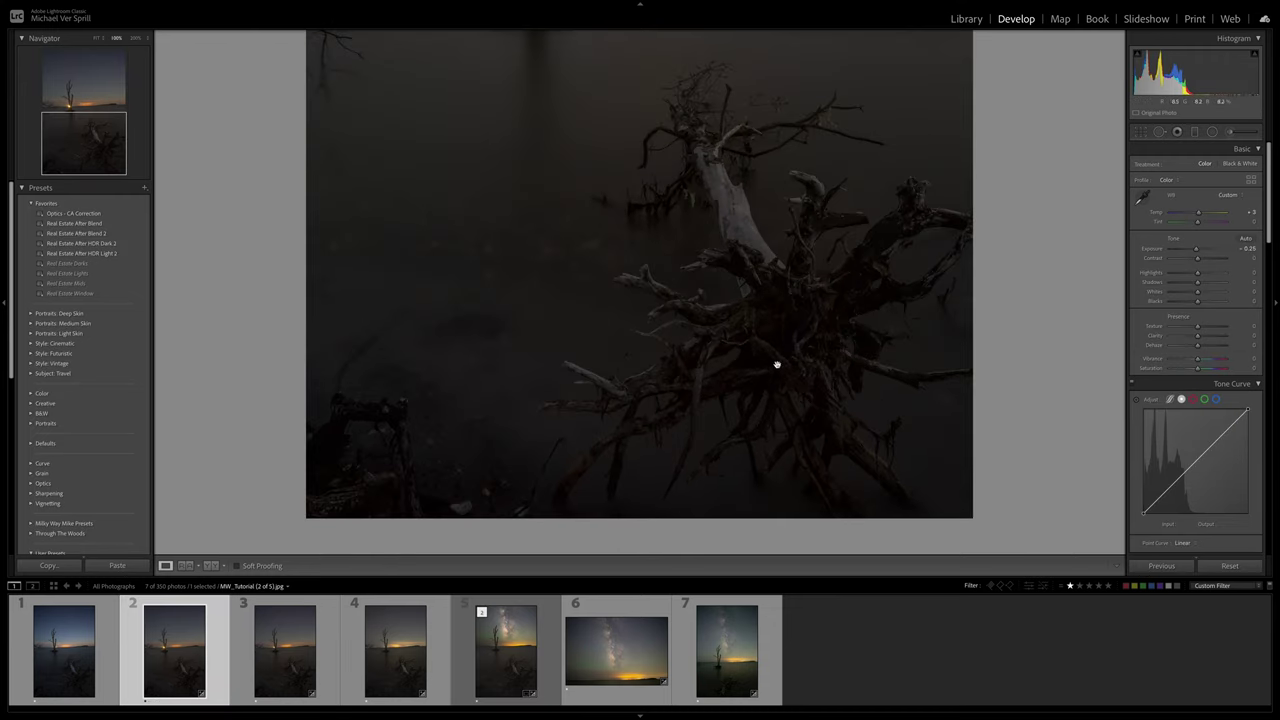
pyautogui.moveTo(520, 323); pyautogui.dragTo(531, 354)
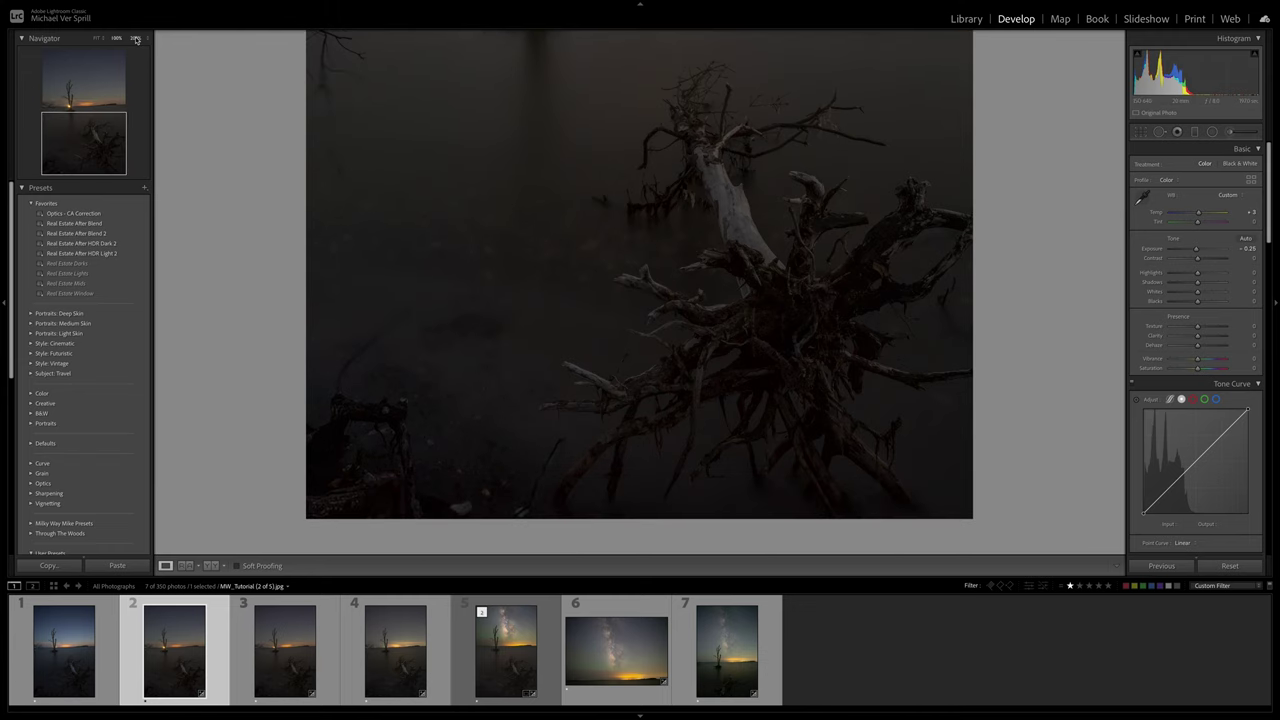
pyautogui.click(135, 38)
pyautogui.moveTo(629, 169); pyautogui.dragTo(680, 269)
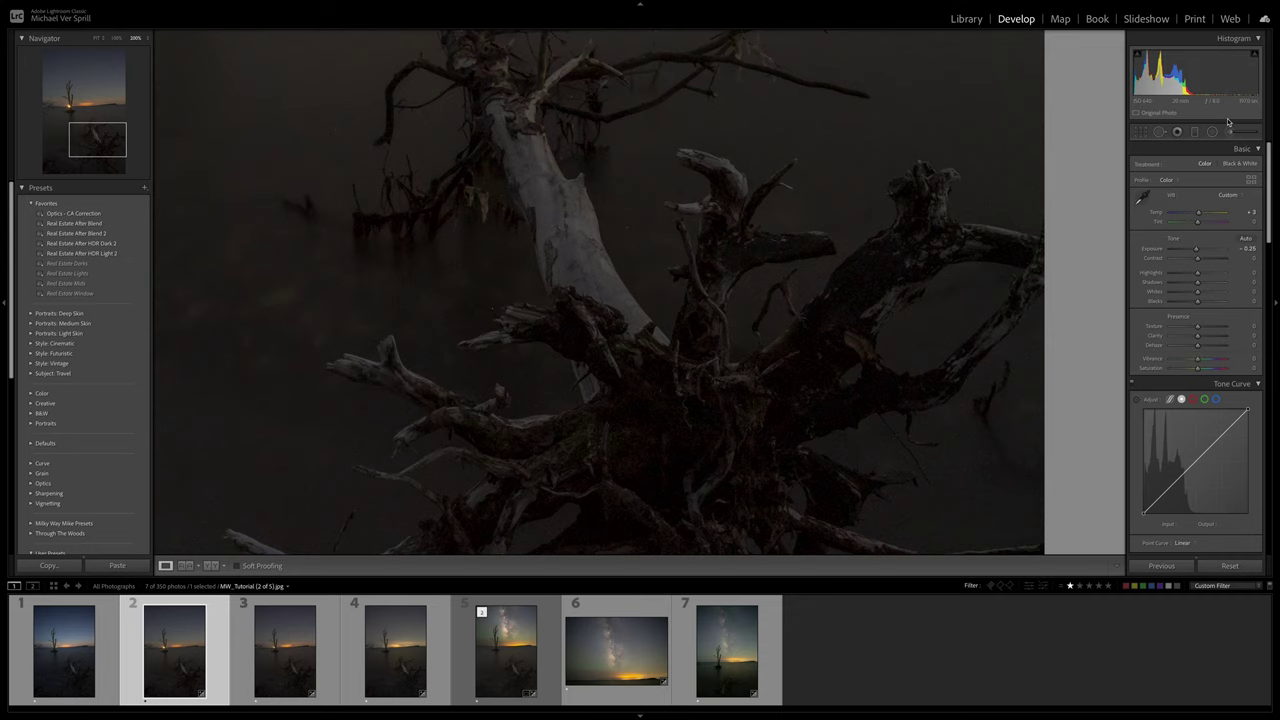
pyautogui.click(370, 471)
# Move to frame 3 and check the sun glow behind the tree up close
pyautogui.press('Right')
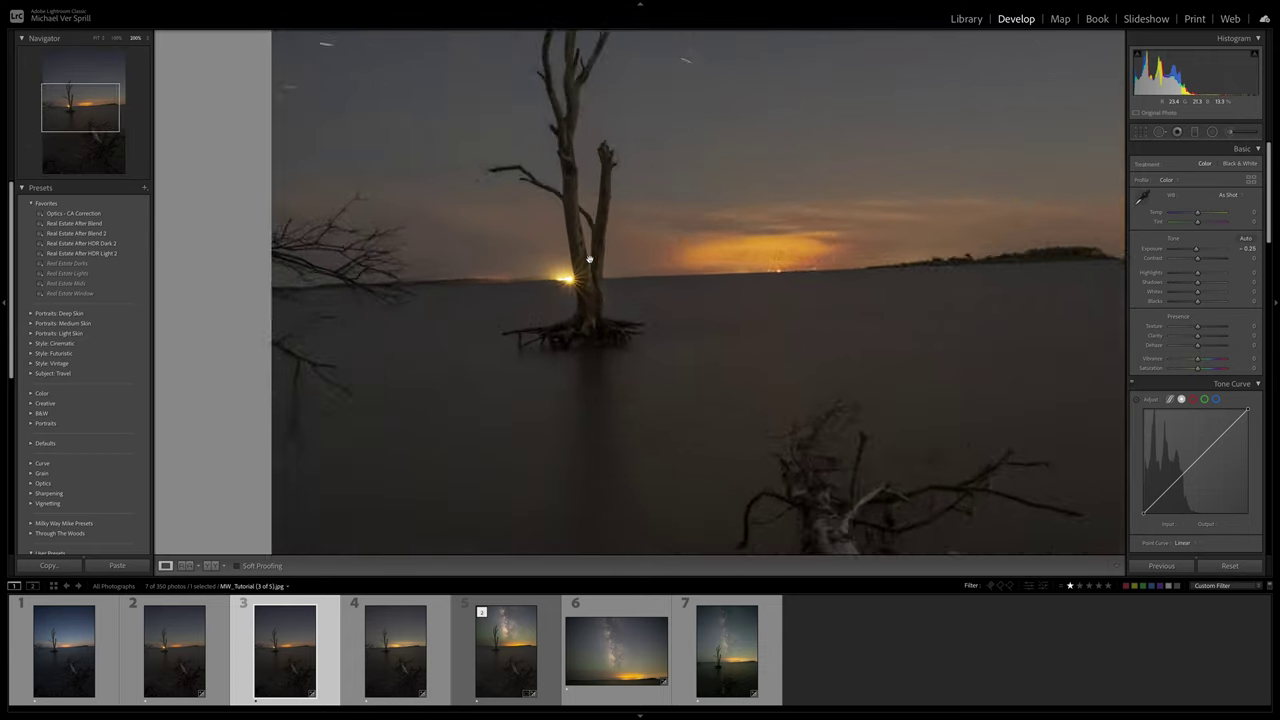
pyautogui.click(579, 264)
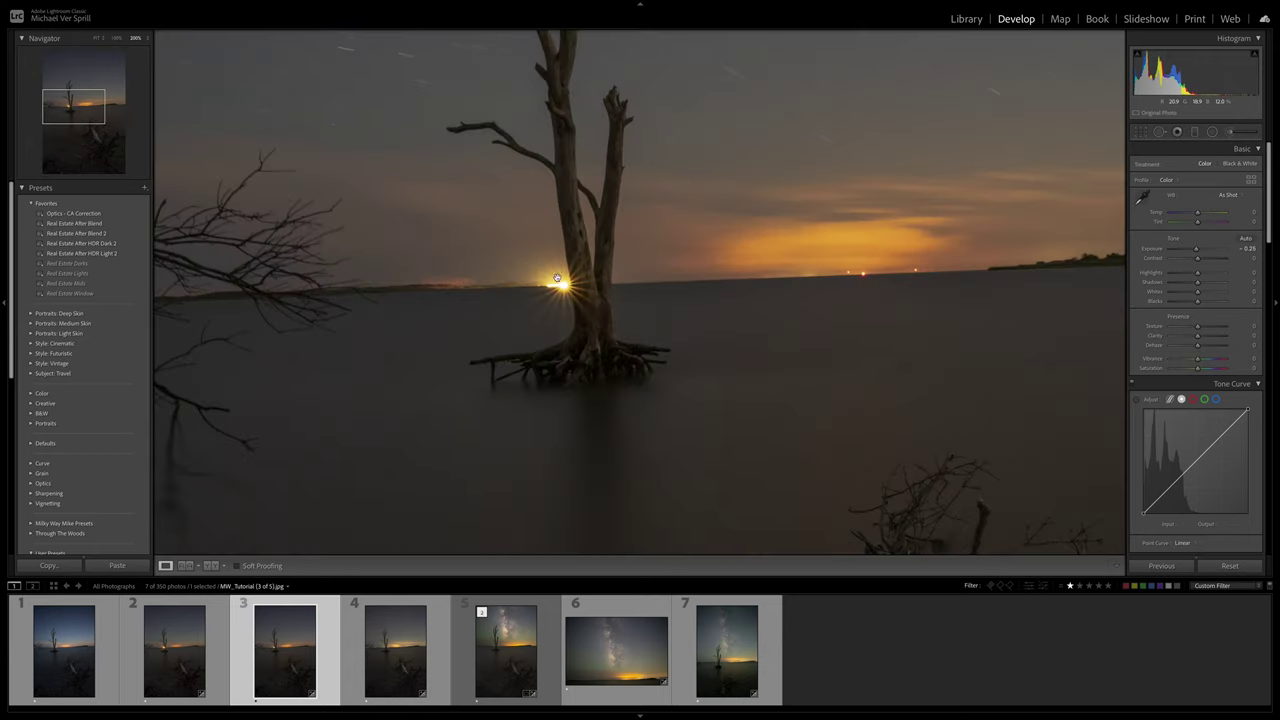
pyautogui.click(615, 264)
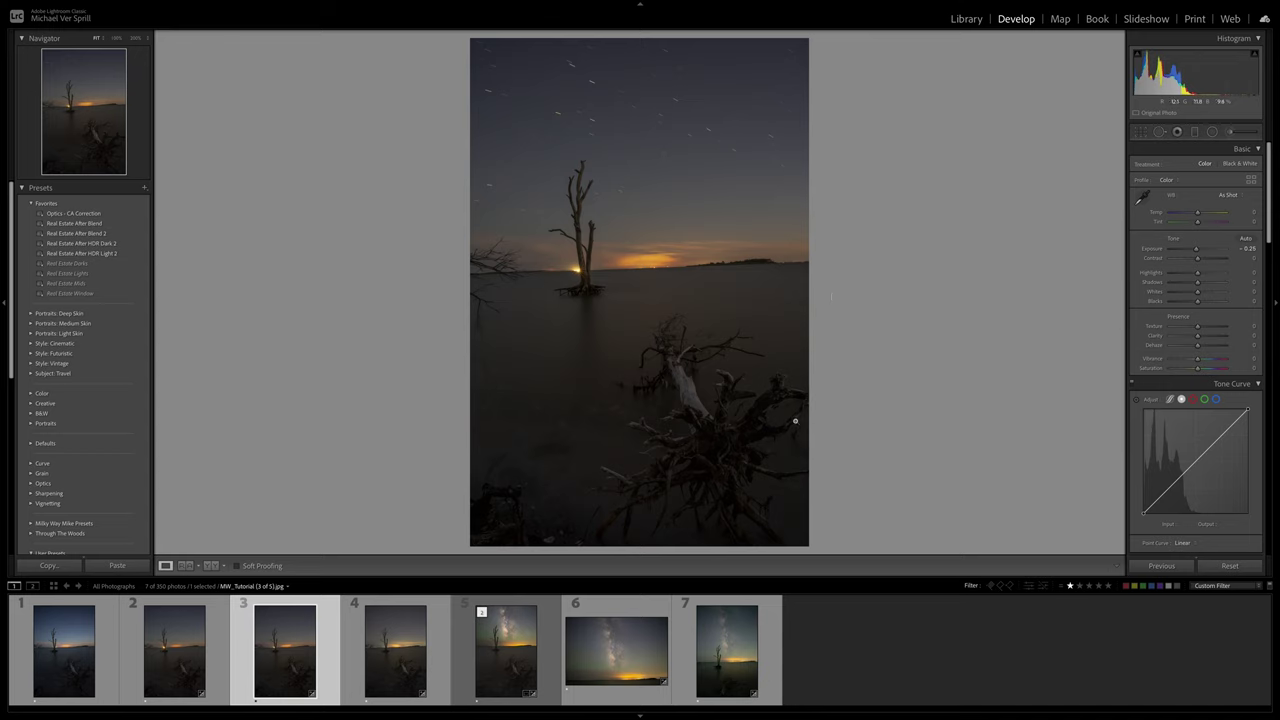
# Open frame 4 and inspect the tree, roots and glowing horizon zoomed in, then return to Fit
pyautogui.click(396, 642)
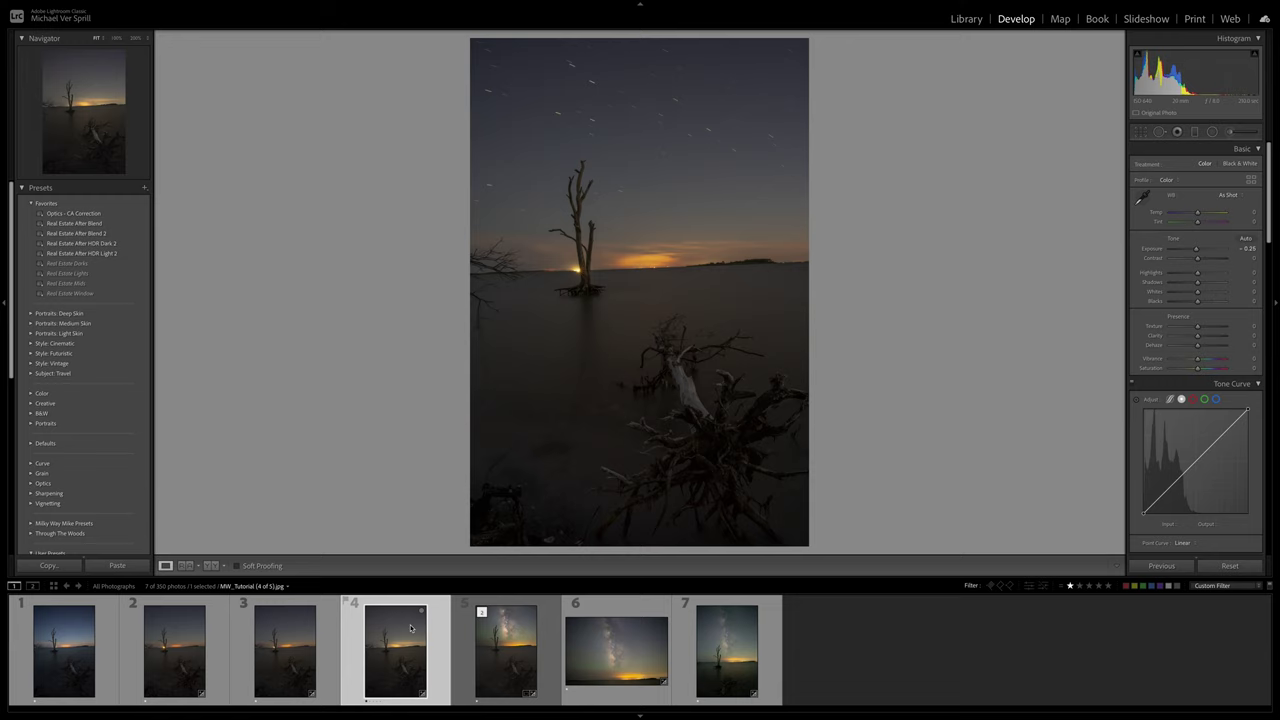
pyautogui.click(588, 256)
pyautogui.moveTo(606, 256); pyautogui.dragTo(546, 340)
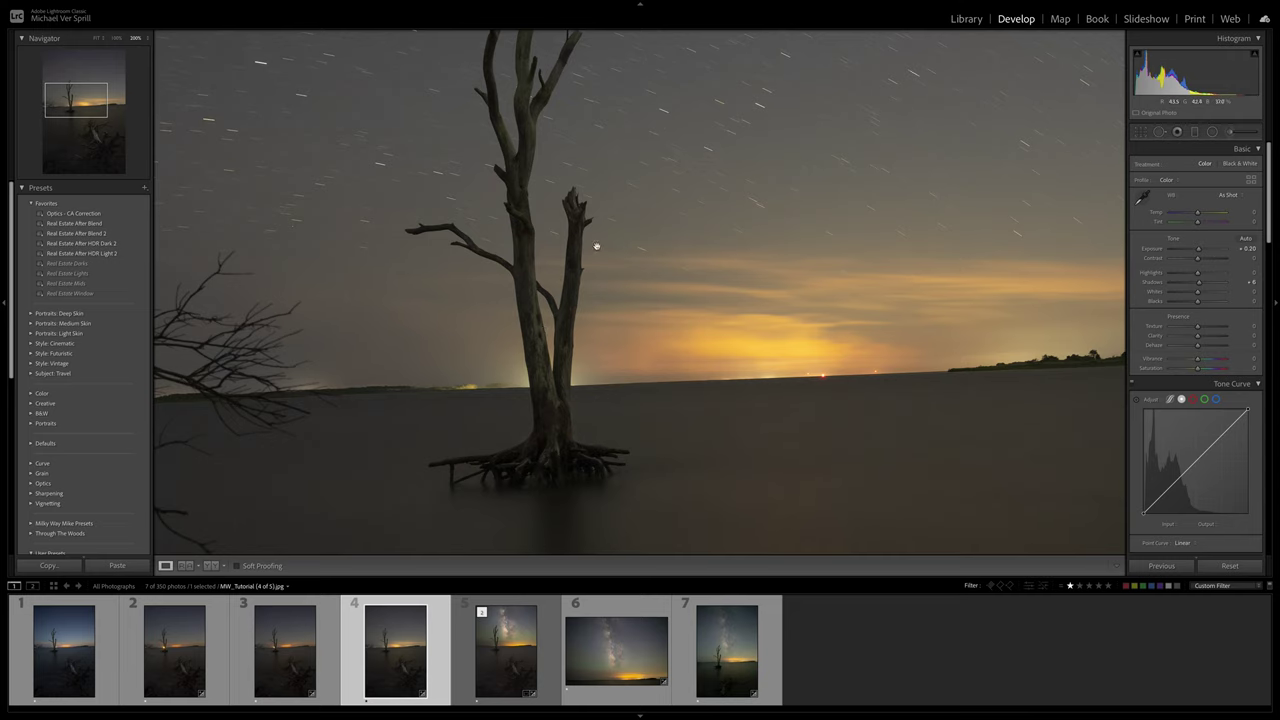
pyautogui.hotkey('ctrl', '=')
pyautogui.hotkey('ctrl', '=')
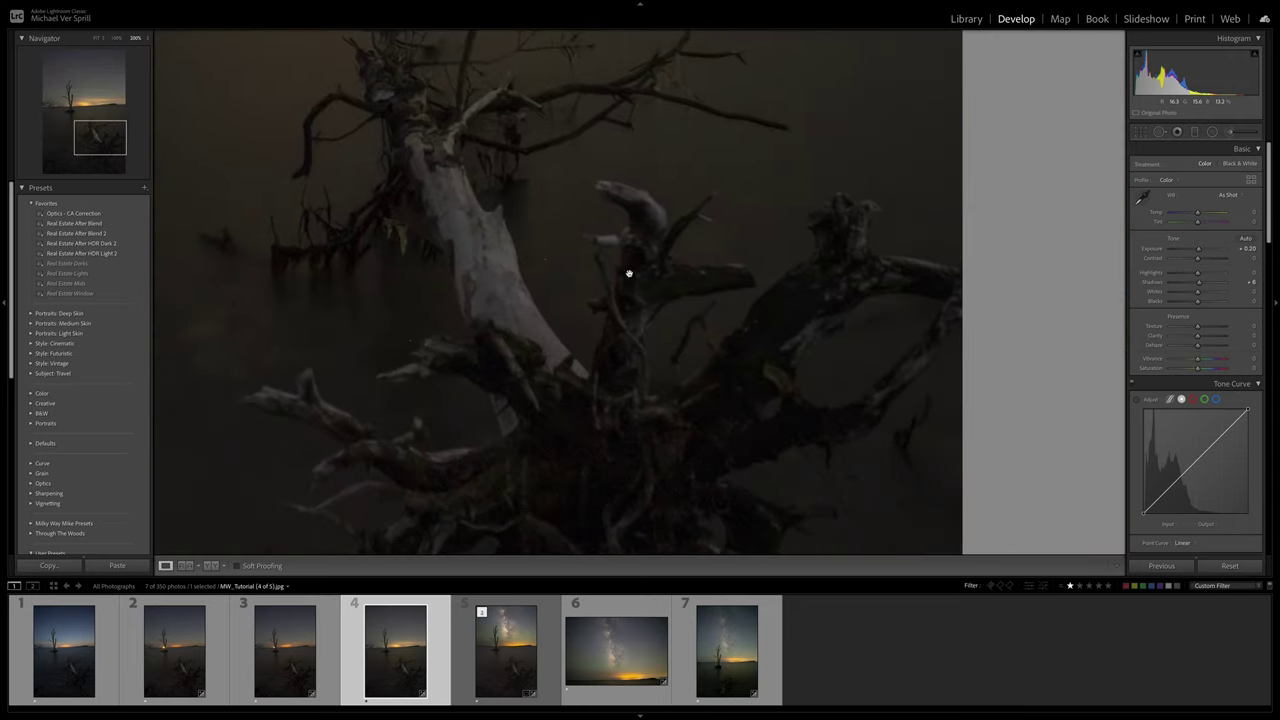
pyautogui.hotkey('ctrl', '-')
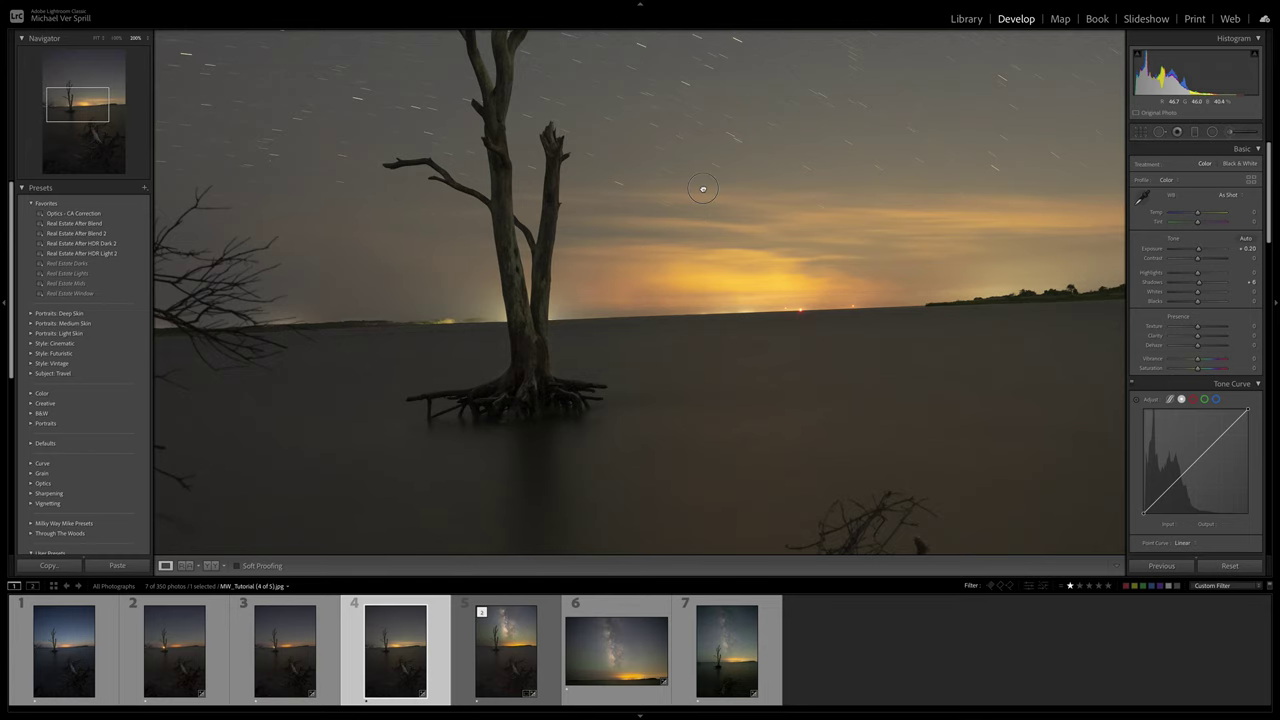
pyautogui.moveTo(700, 194); pyautogui.dragTo(731, 289)
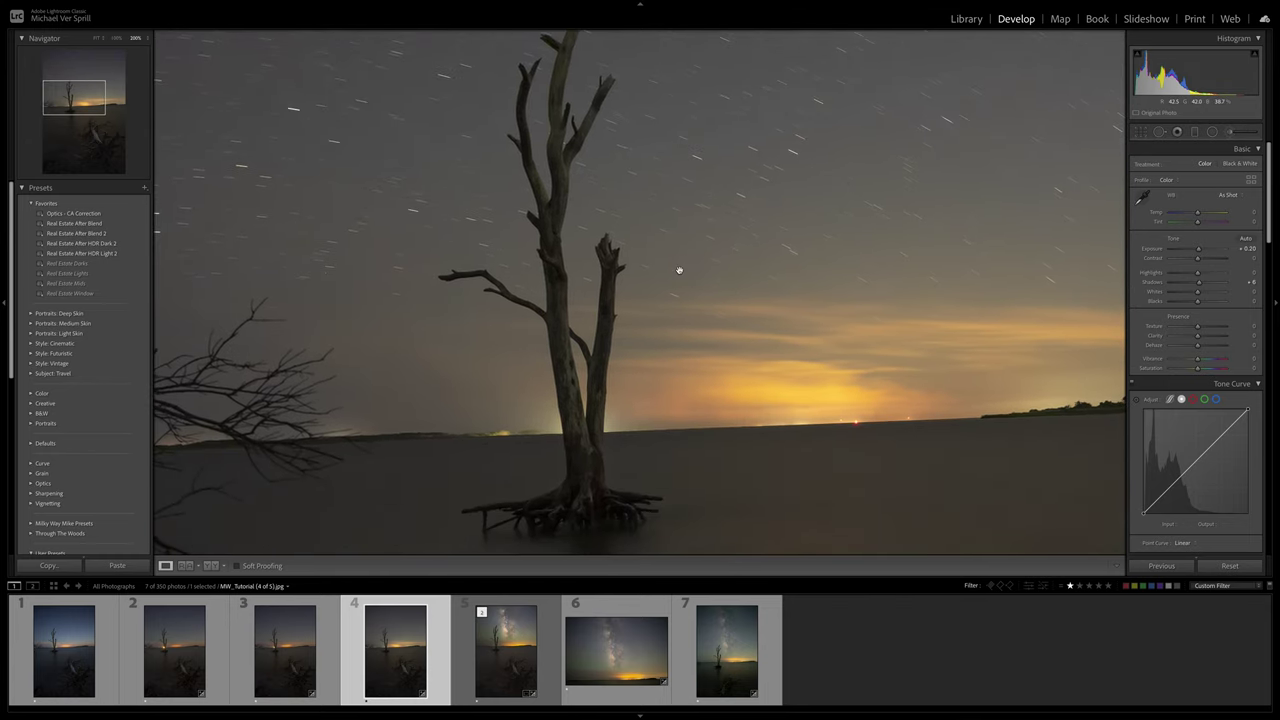
pyautogui.click(680, 270)
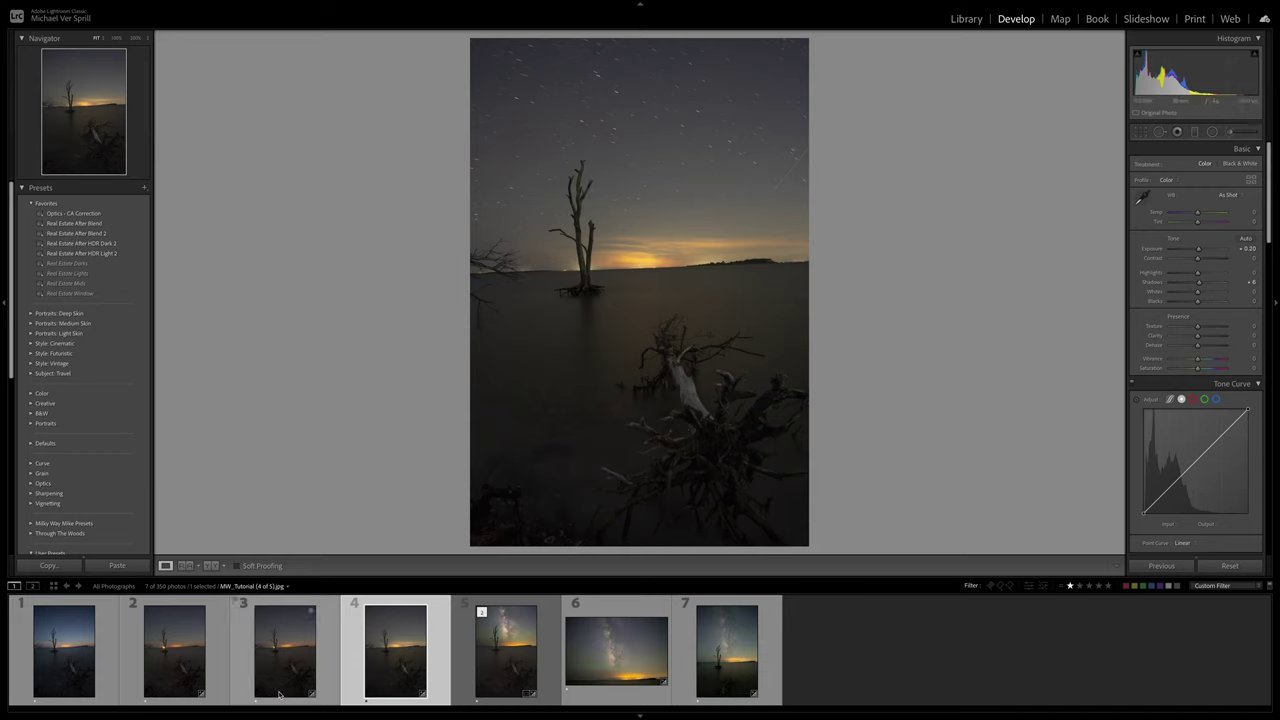
pyautogui.click(64, 650)
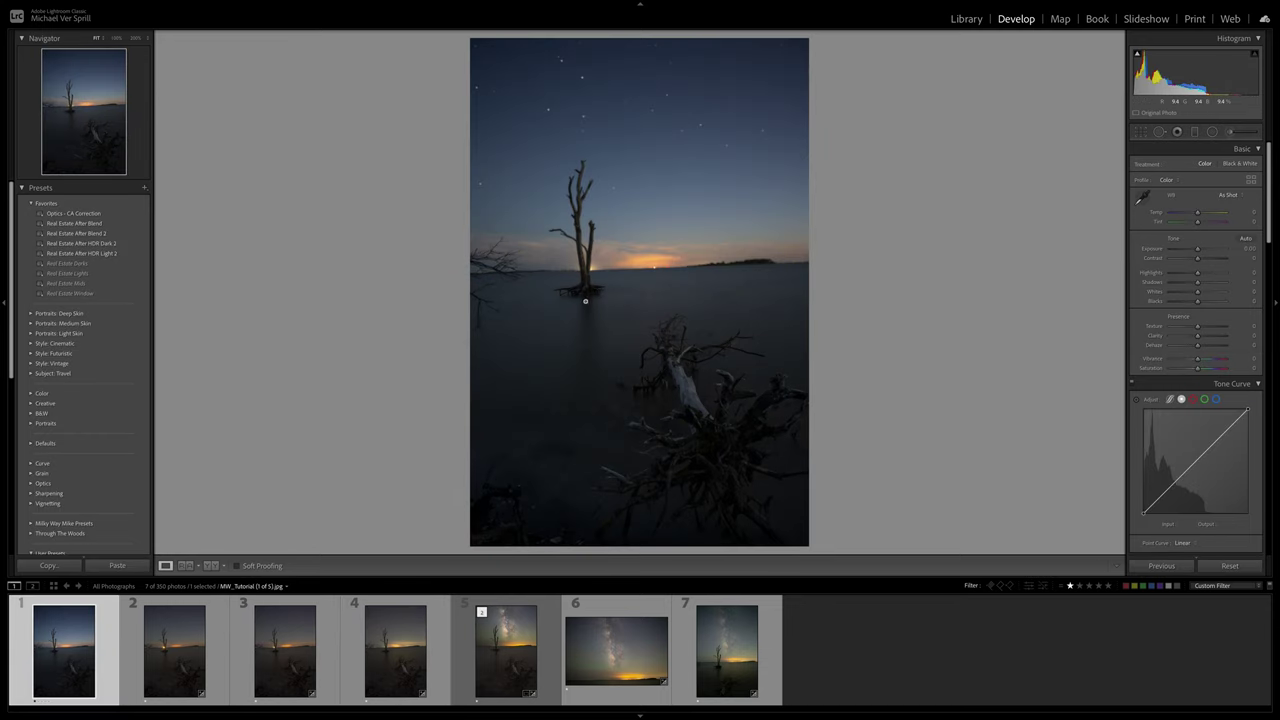
pyautogui.click(735, 446)
pyautogui.moveTo(666, 443); pyautogui.dragTo(669, 494)
pyautogui.moveTo(480, 240); pyautogui.dragTo(660, 334)
pyautogui.moveTo(513, 152); pyautogui.dragTo(601, 379)
pyautogui.click(601, 379)
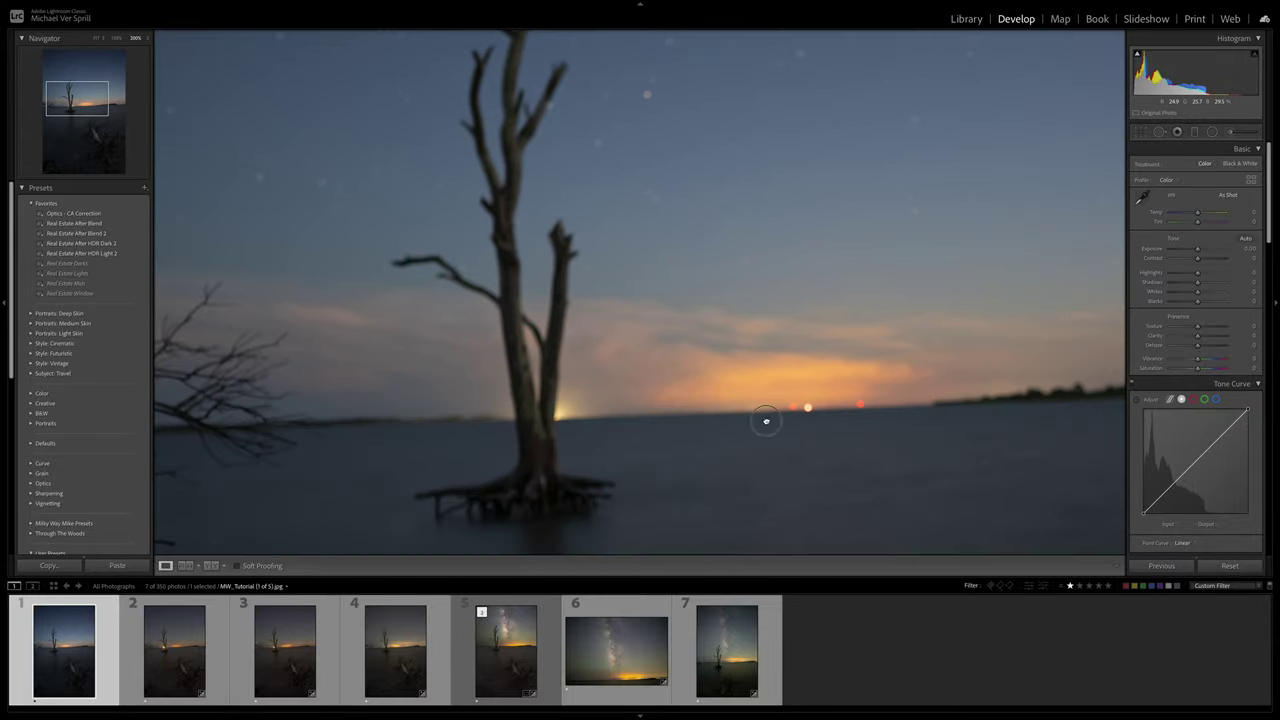
pyautogui.moveTo(766, 423); pyautogui.dragTo(717, 417)
pyautogui.click(717, 417)
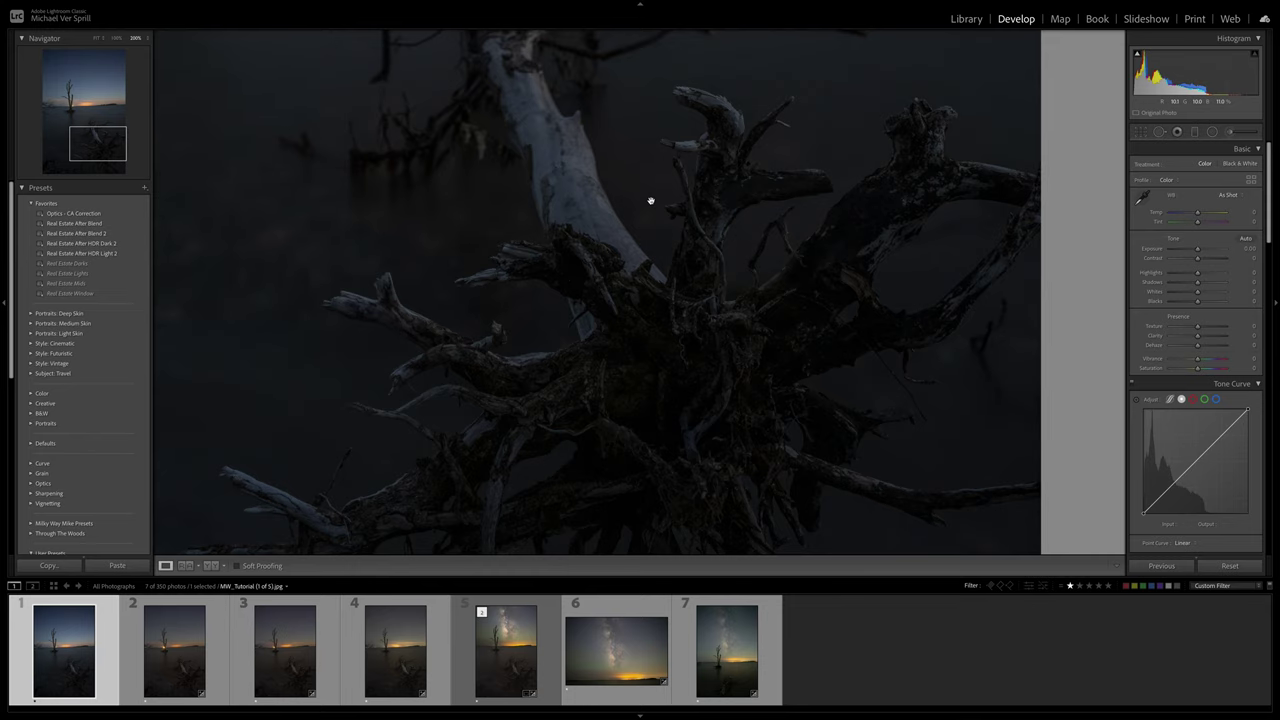
pyautogui.moveTo(617, 174); pyautogui.dragTo(603, 291)
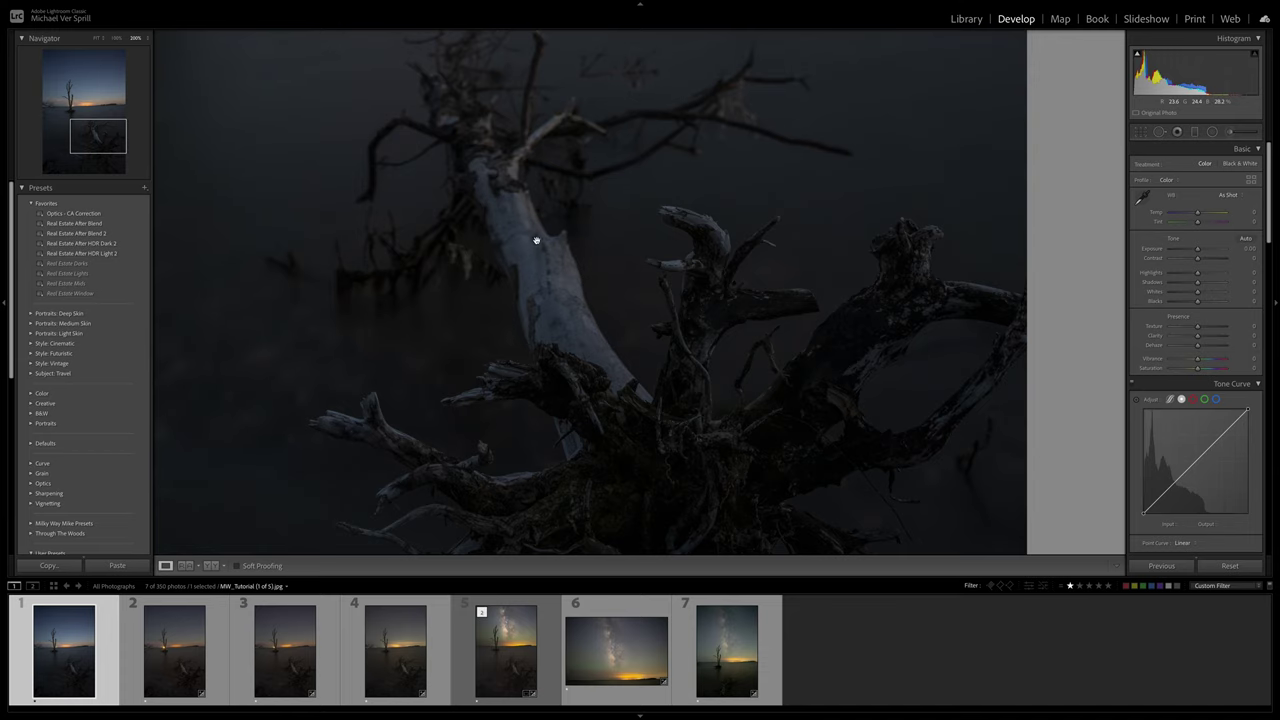
pyautogui.moveTo(520, 240); pyautogui.dragTo(520, 300)
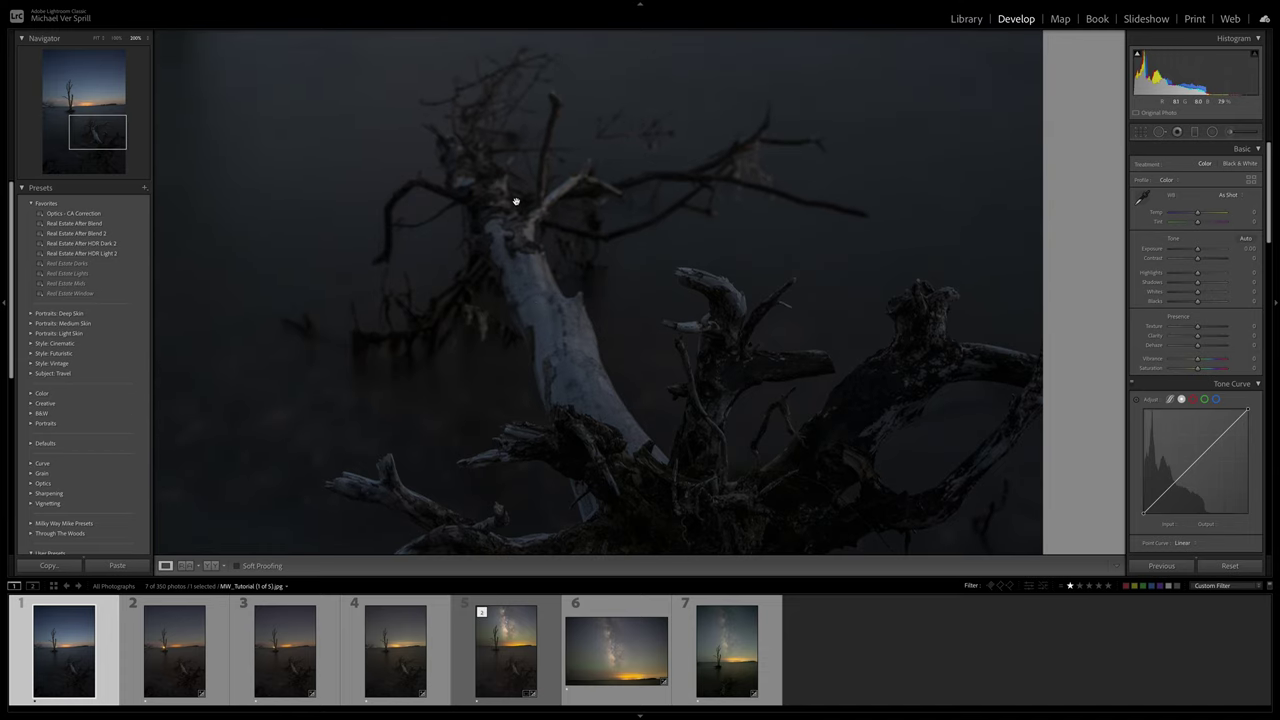
pyautogui.moveTo(516, 201); pyautogui.dragTo(543, 318)
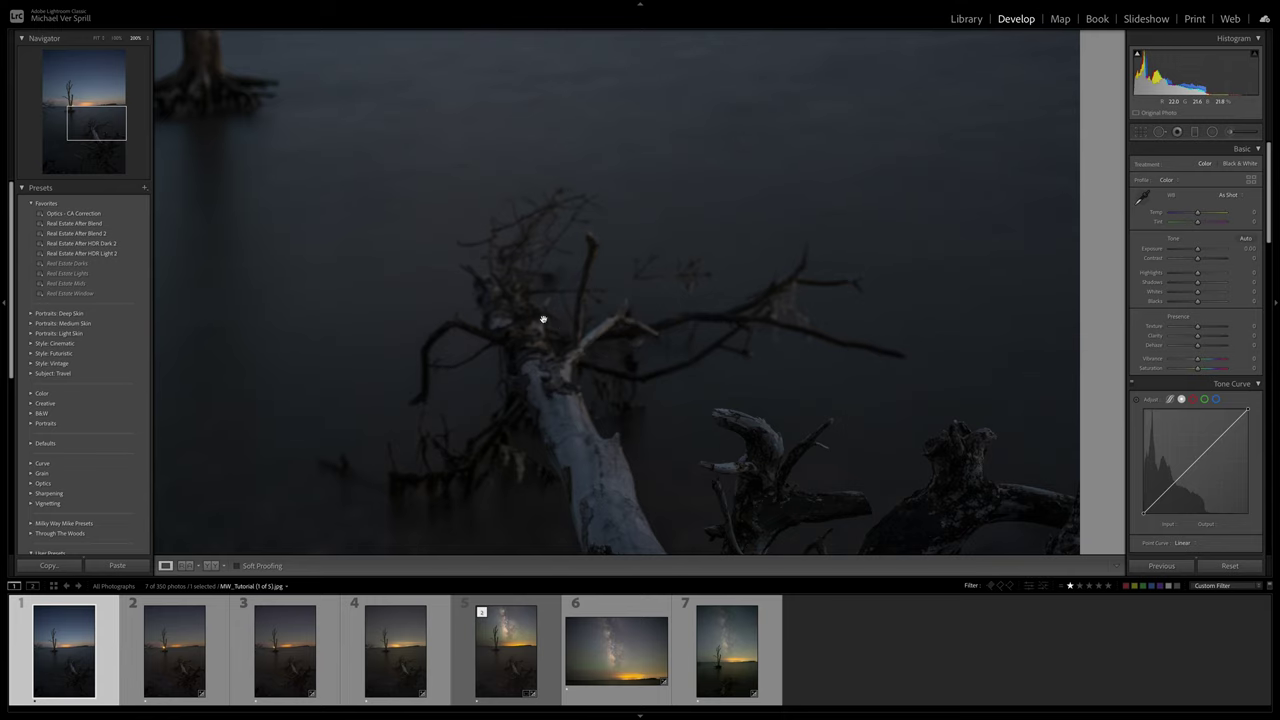
pyautogui.moveTo(586, 386); pyautogui.dragTo(744, 269)
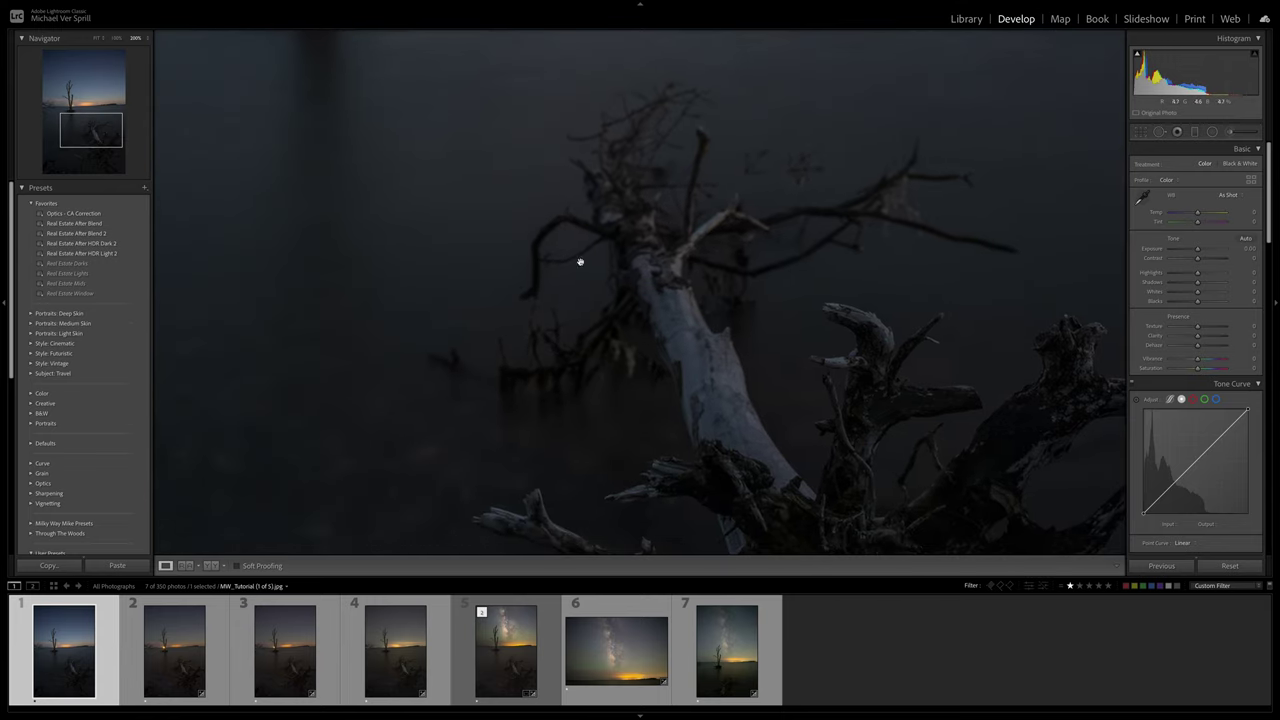
pyautogui.moveTo(469, 126); pyautogui.dragTo(585, 386)
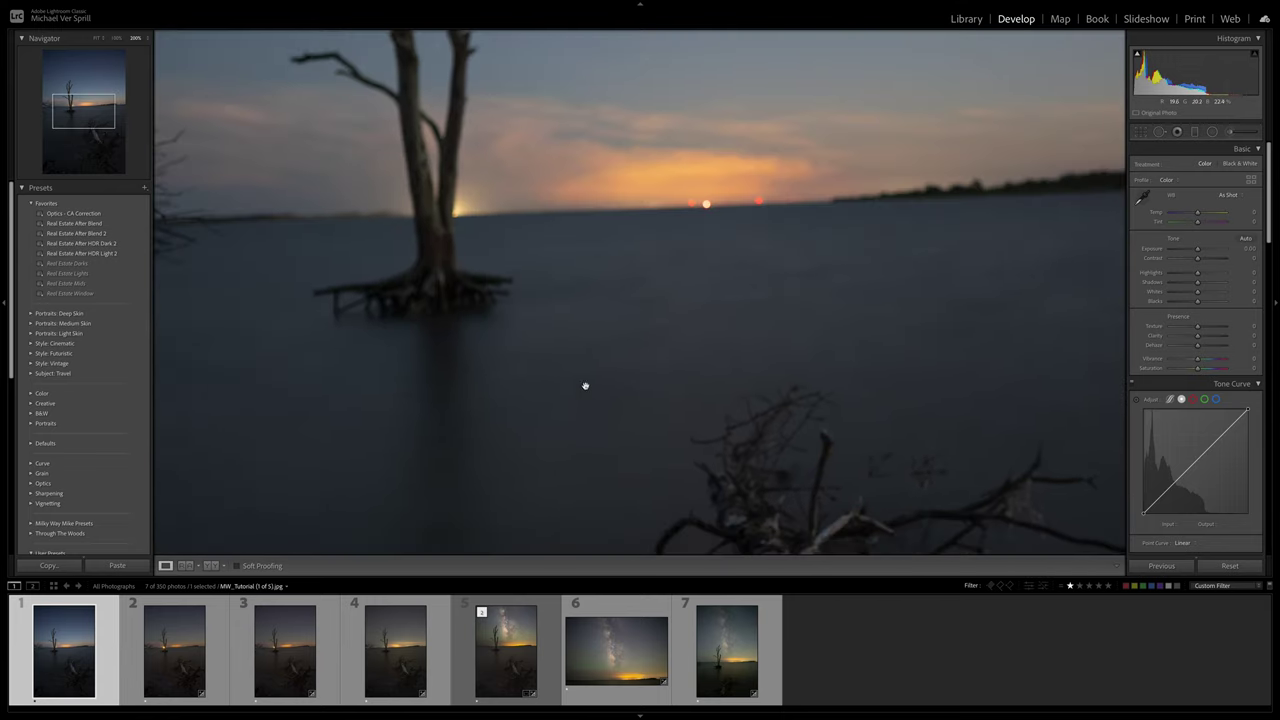
pyautogui.moveTo(537, 296); pyautogui.dragTo(703, 446)
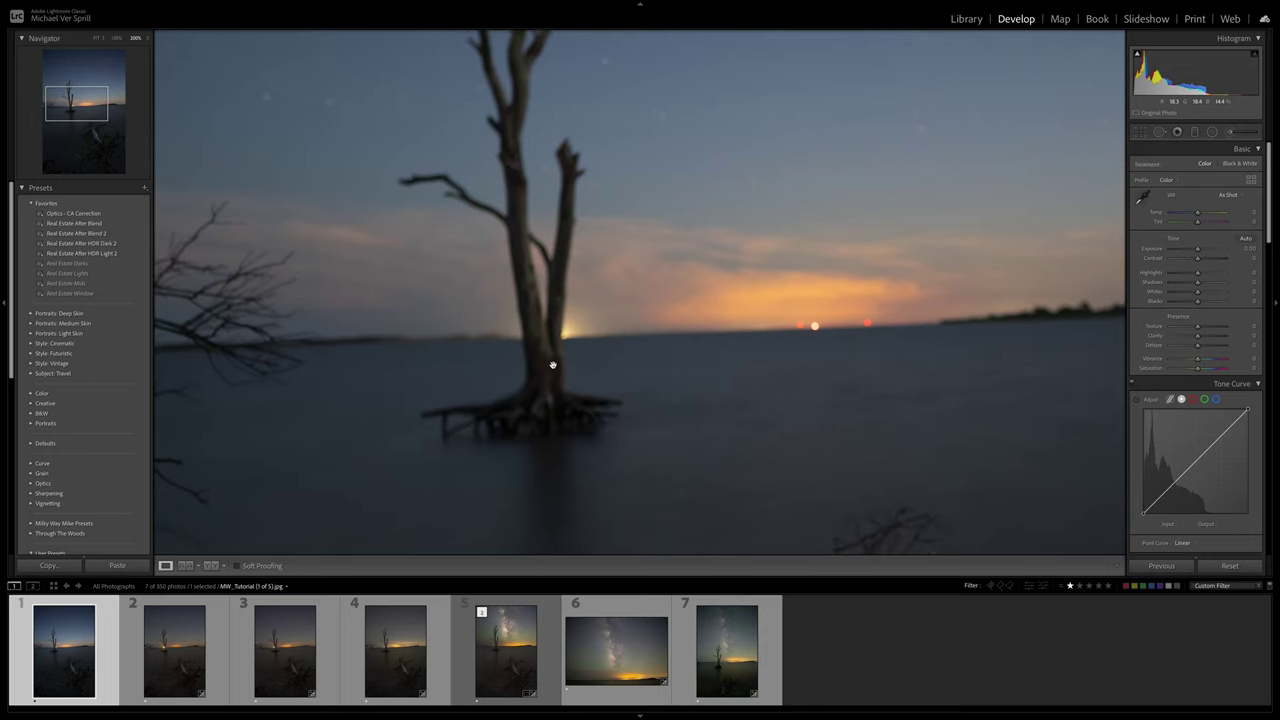
pyautogui.click(501, 159)
pyautogui.click(586, 206)
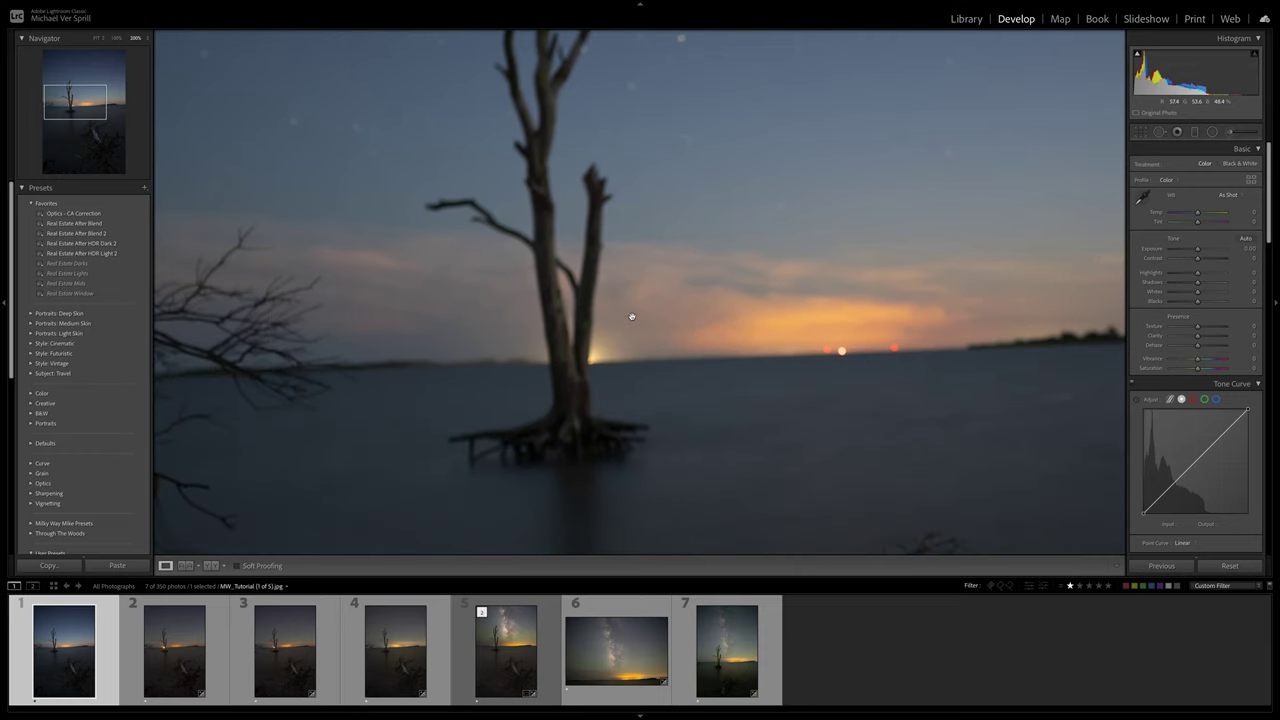
pyautogui.click(690, 303)
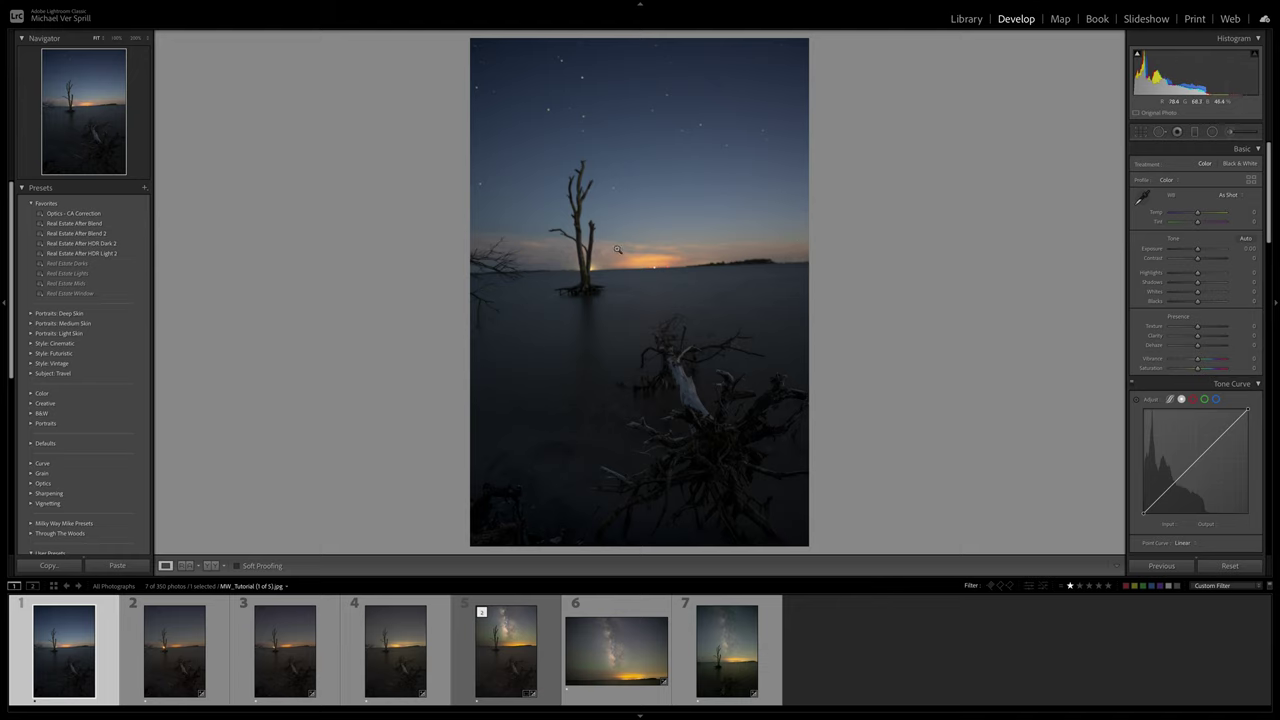
# Look at filmstrip photo 7, then settle on photo 6, the stacked Milky Way shot
pyautogui.click(743, 636)
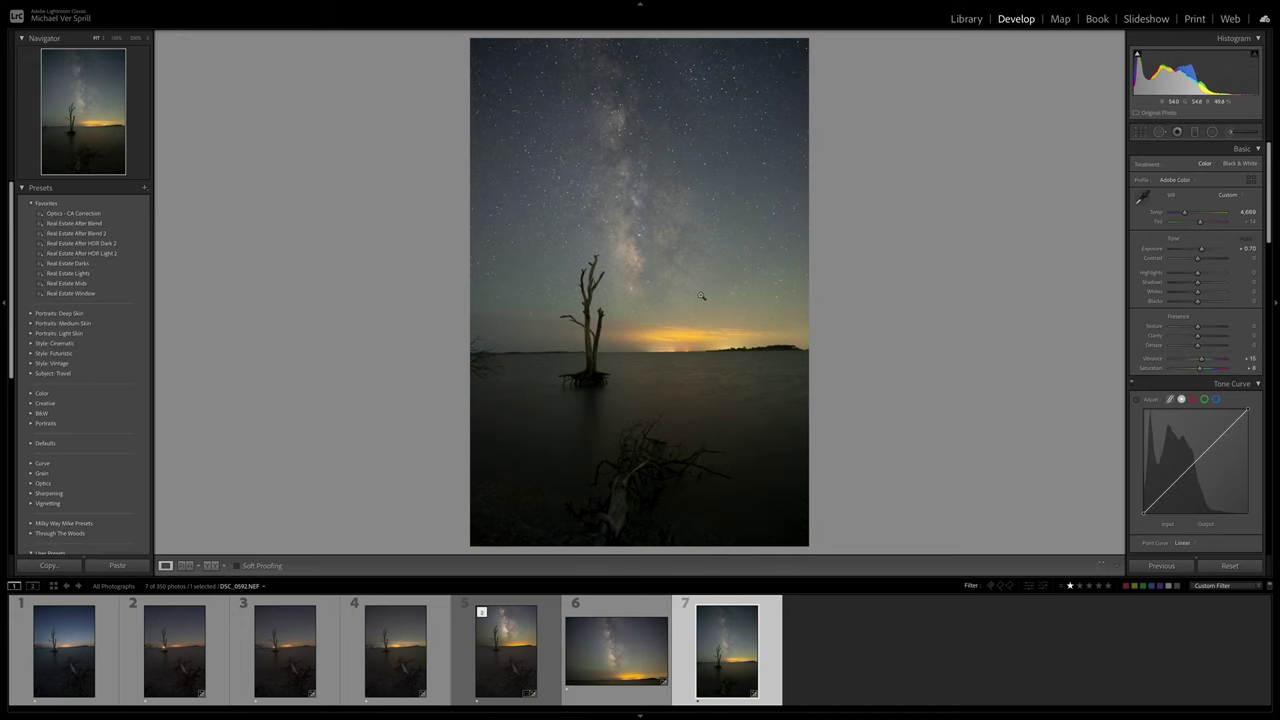
pyautogui.click(571, 620)
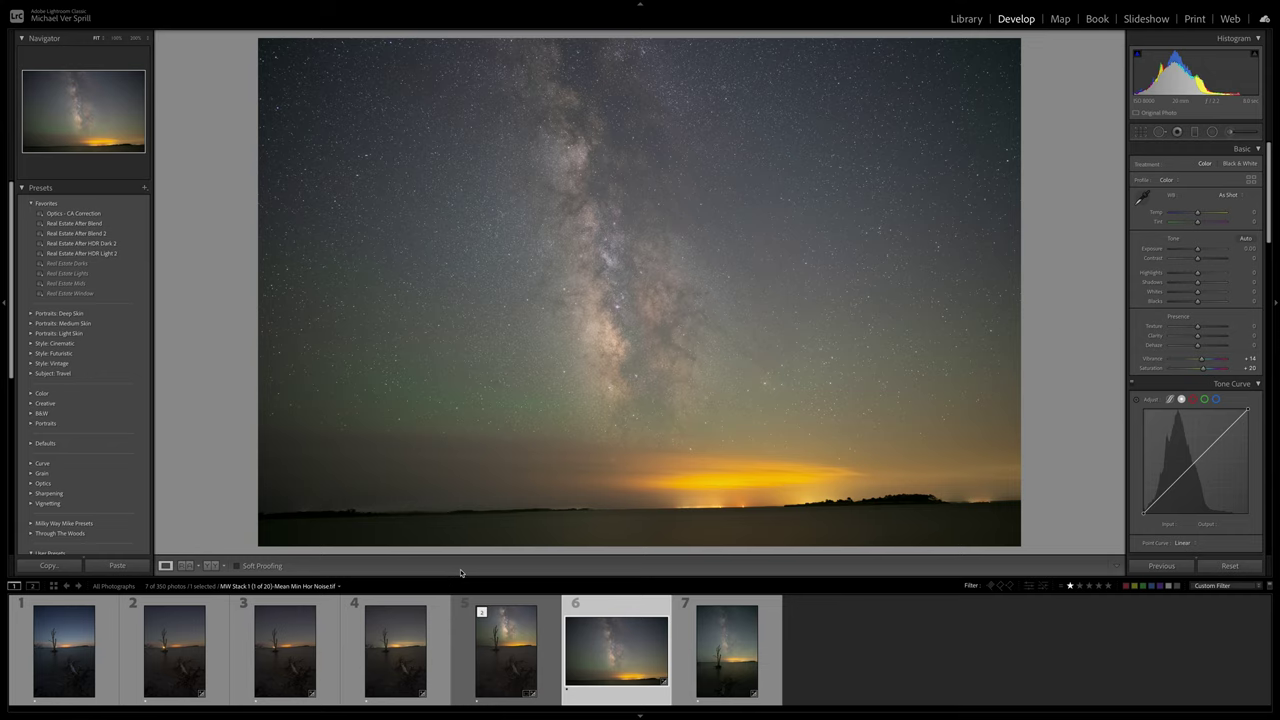
# Select dusk tree photos 2–4 and open them as layers in a Photoshop document
pyautogui.click(384, 640)
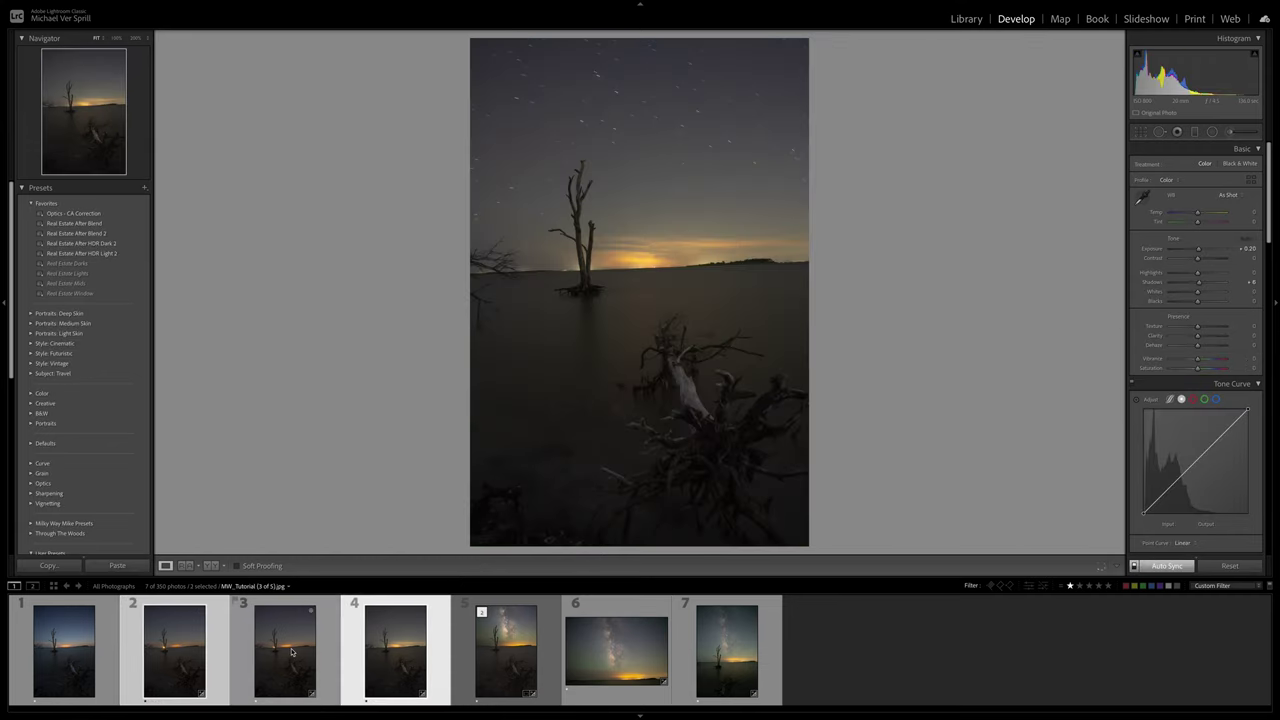
pyautogui.keyDown('ctrl'); pyautogui.click(292, 652); pyautogui.keyUp('ctrl')
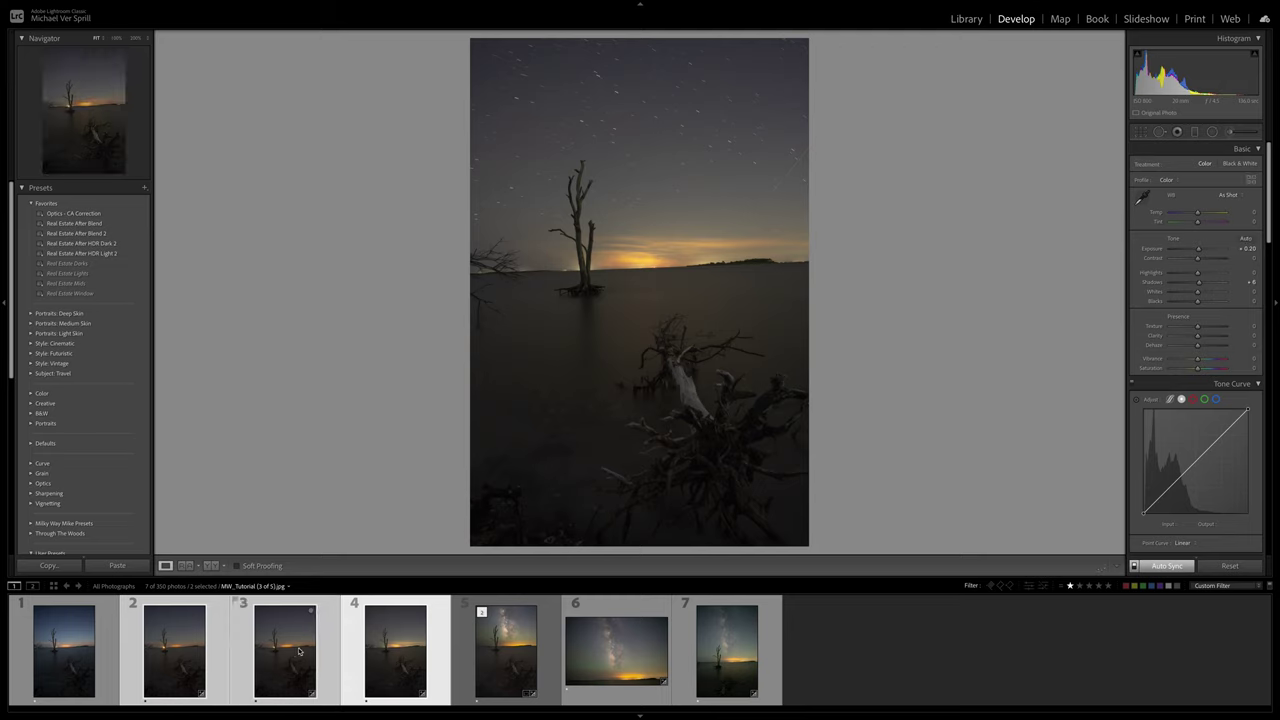
pyautogui.click(446, 644)
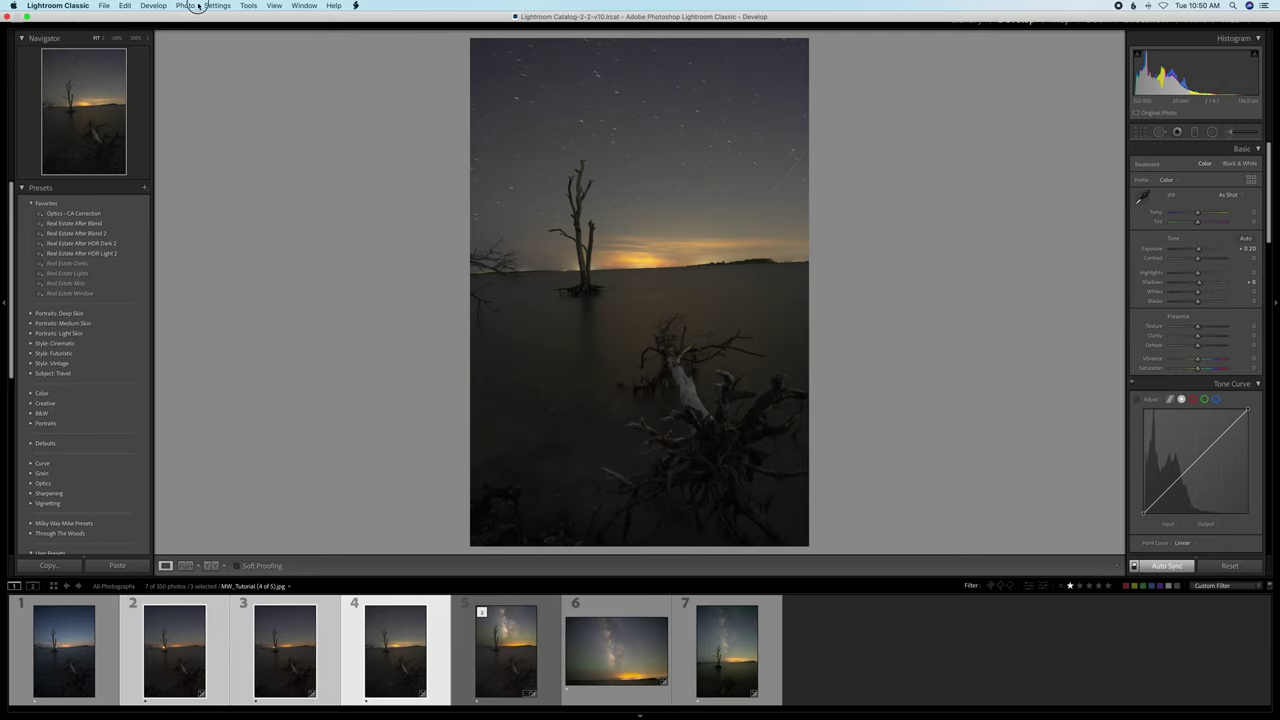
pyautogui.click(185, 5)
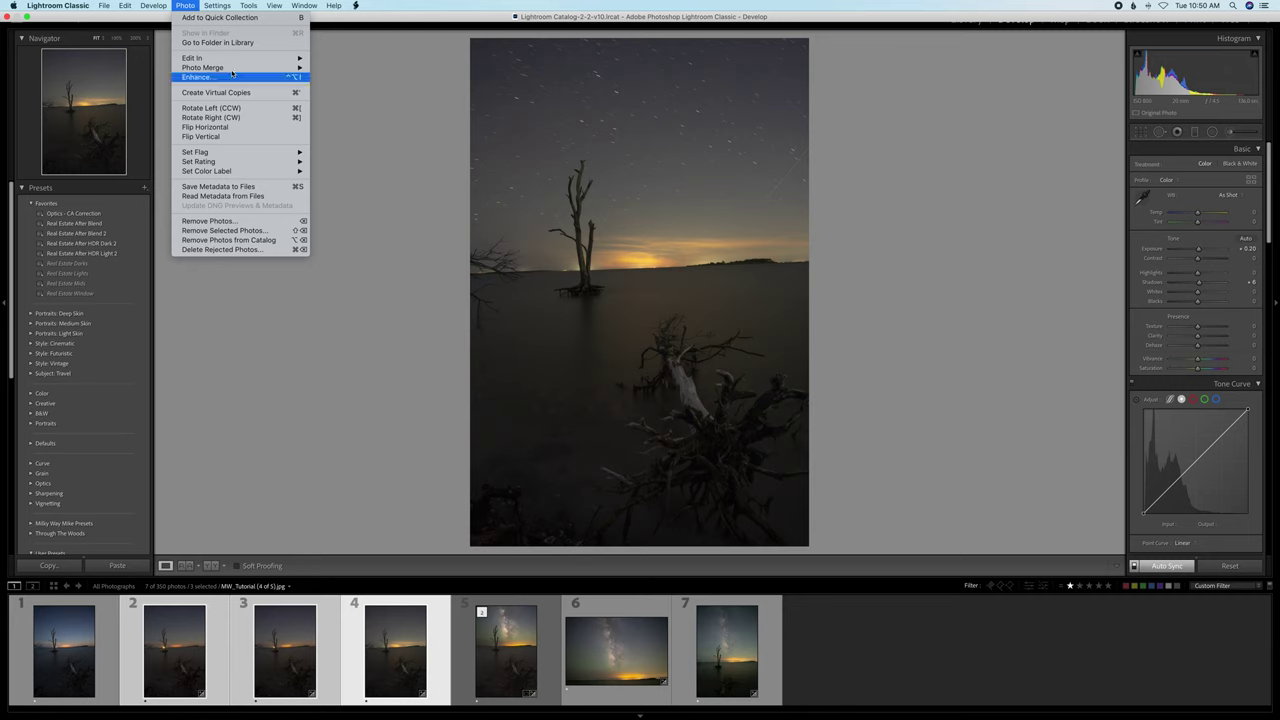
pyautogui.moveTo(221, 62)
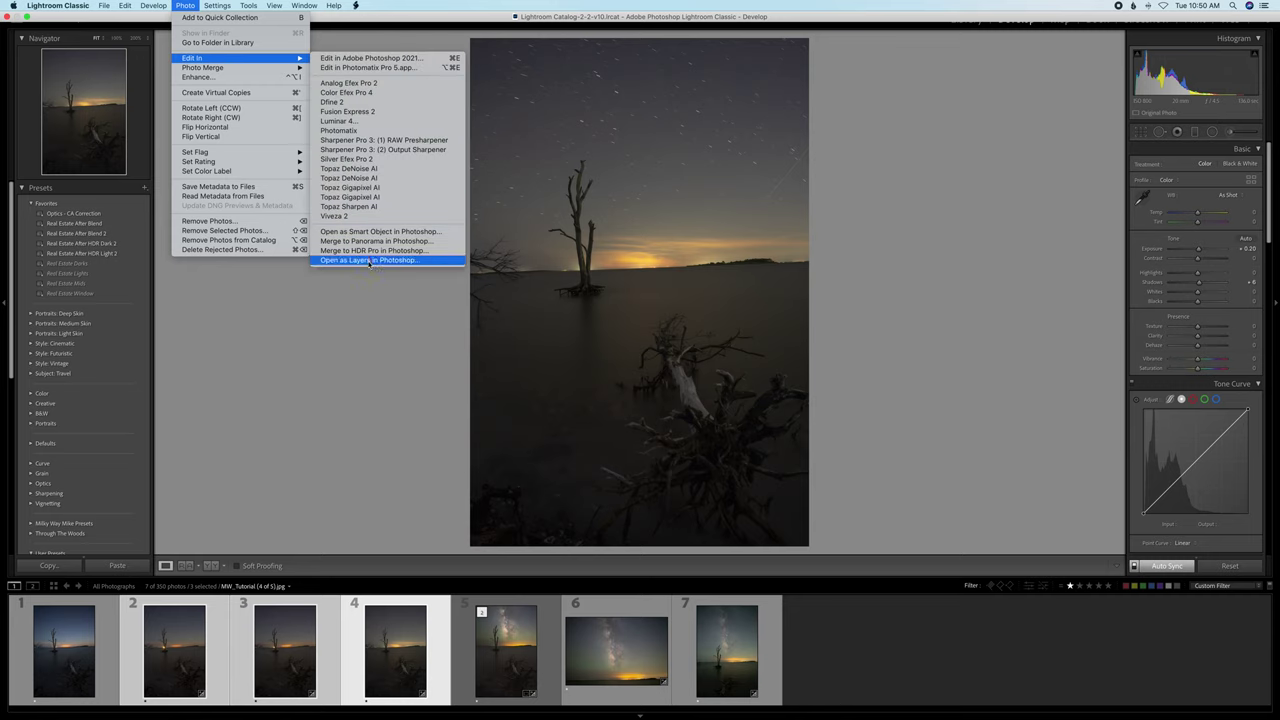
pyautogui.click(370, 260)
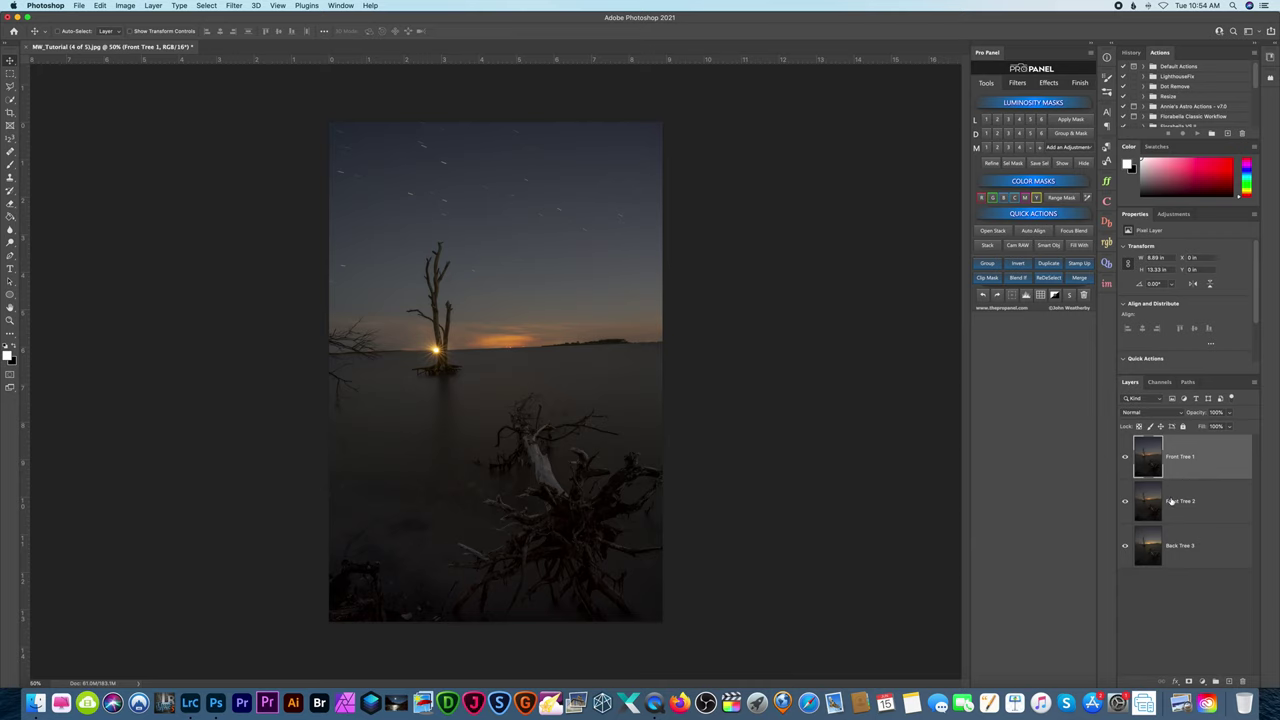
# Convert Front Tree 1 and 2 into a smart object, duplicate it, and set its stack mode to Mean
pyautogui.keyDown('shift'); pyautogui.click(1203, 500); pyautogui.keyUp('shift')
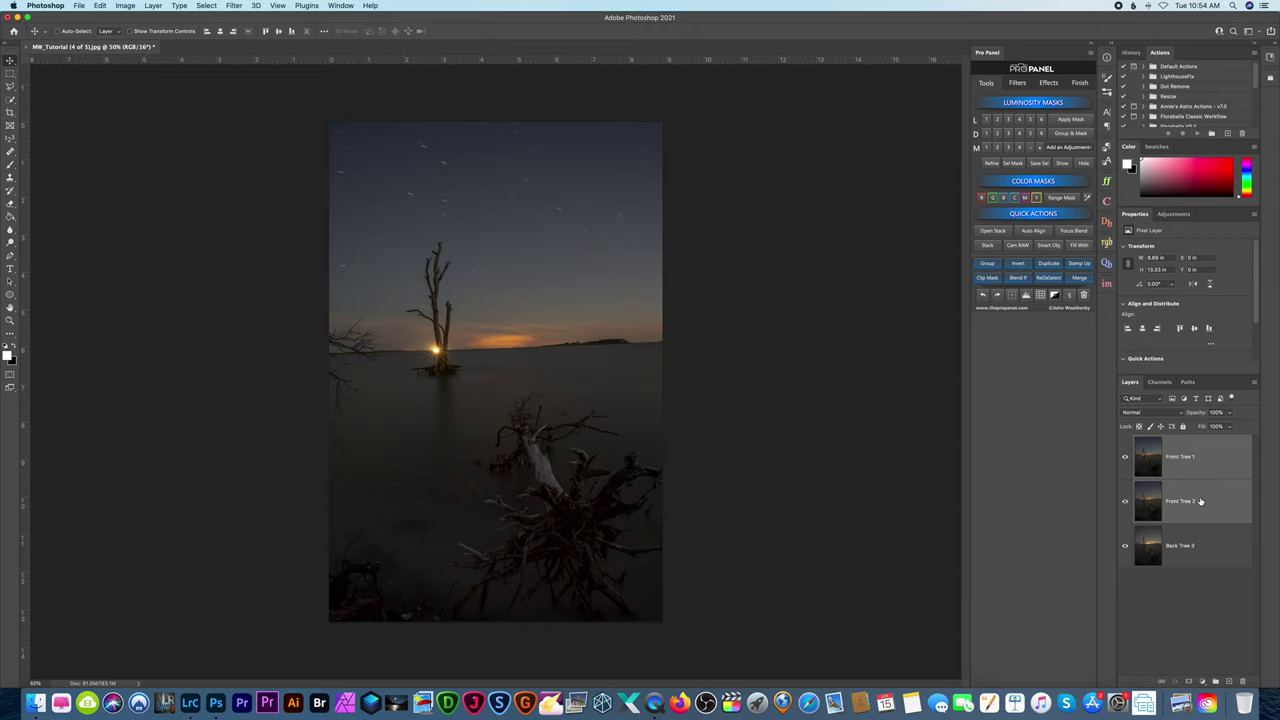
pyautogui.rightClick(1216, 479)
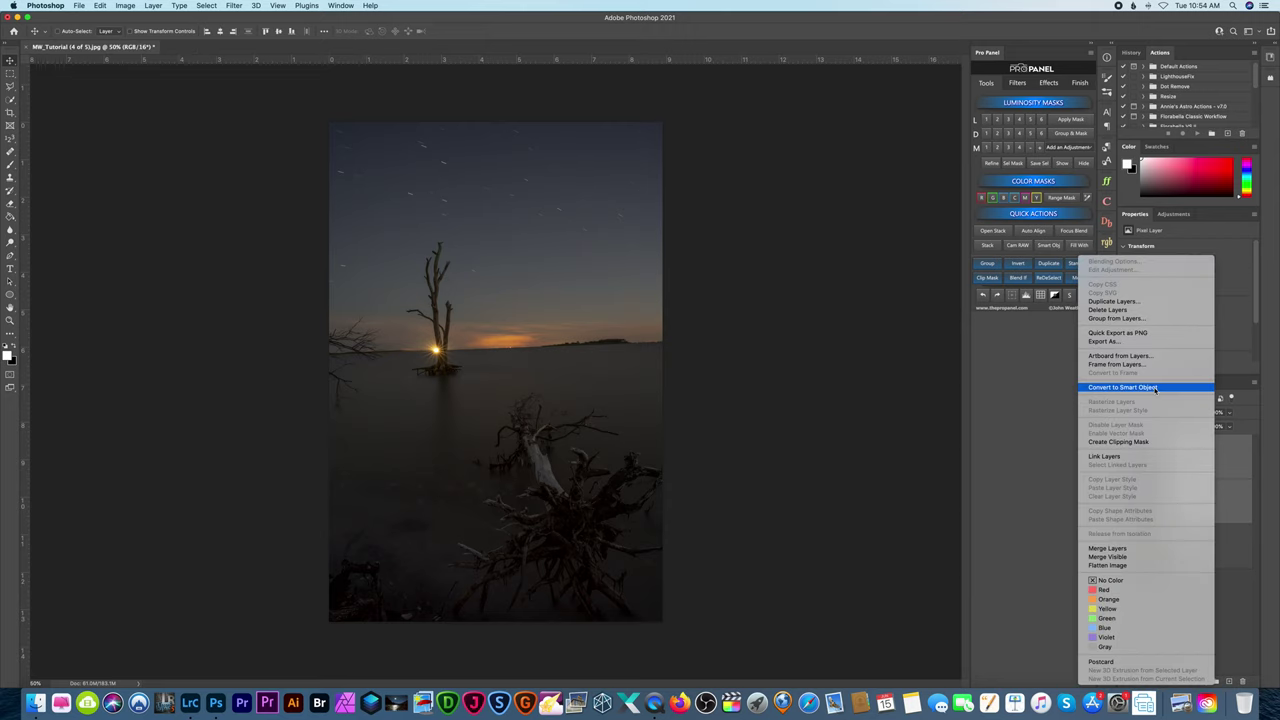
pyautogui.click(1122, 387)
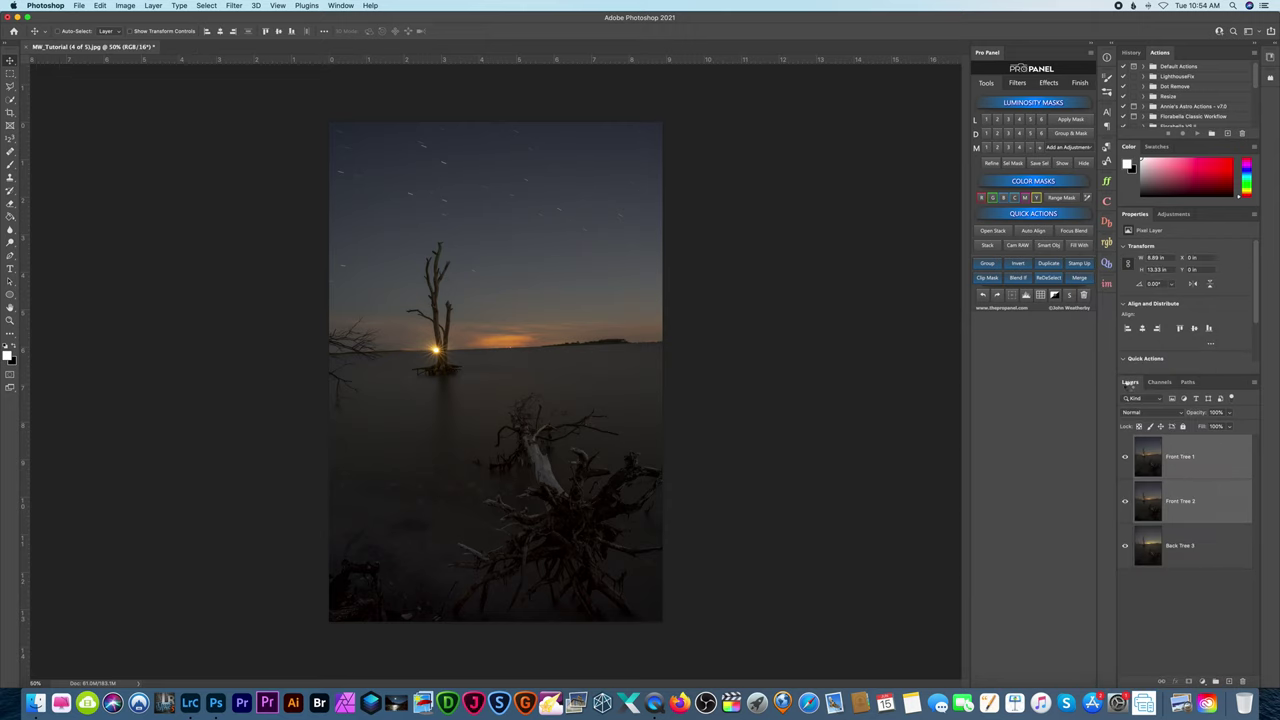
pyautogui.moveTo(1213, 474); pyautogui.dragTo(1228, 681)
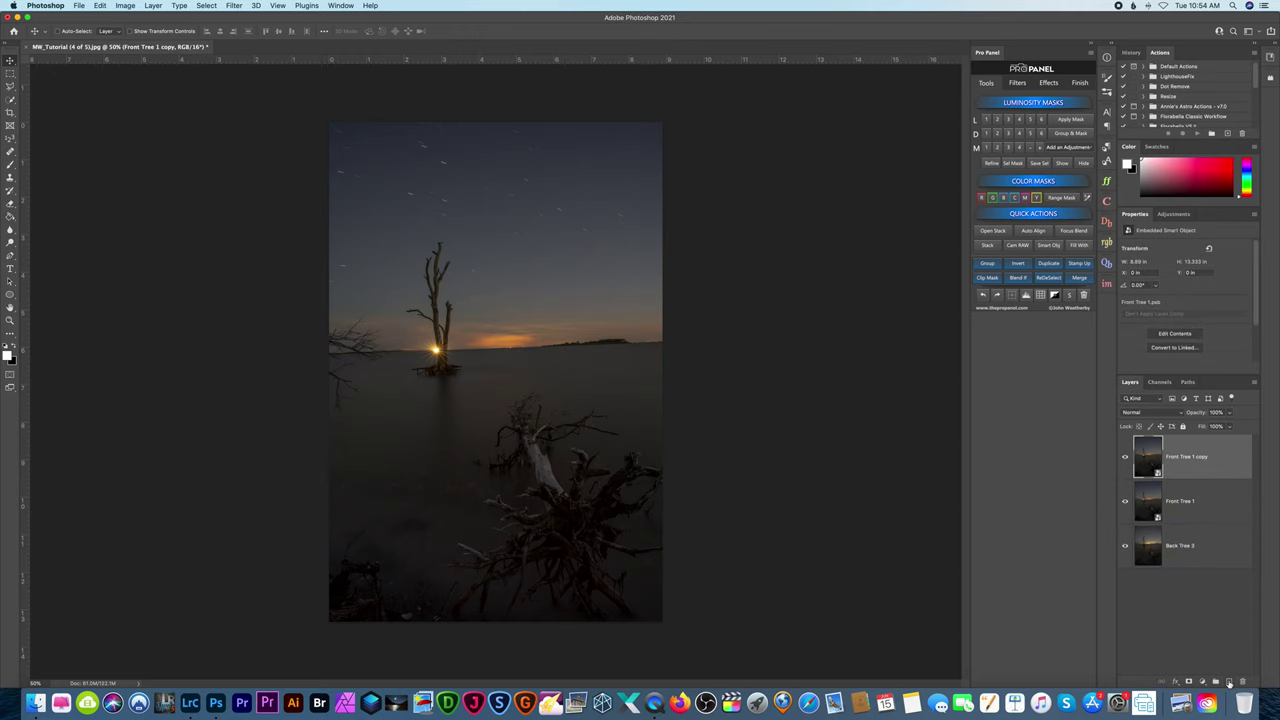
pyautogui.click(160, 5)
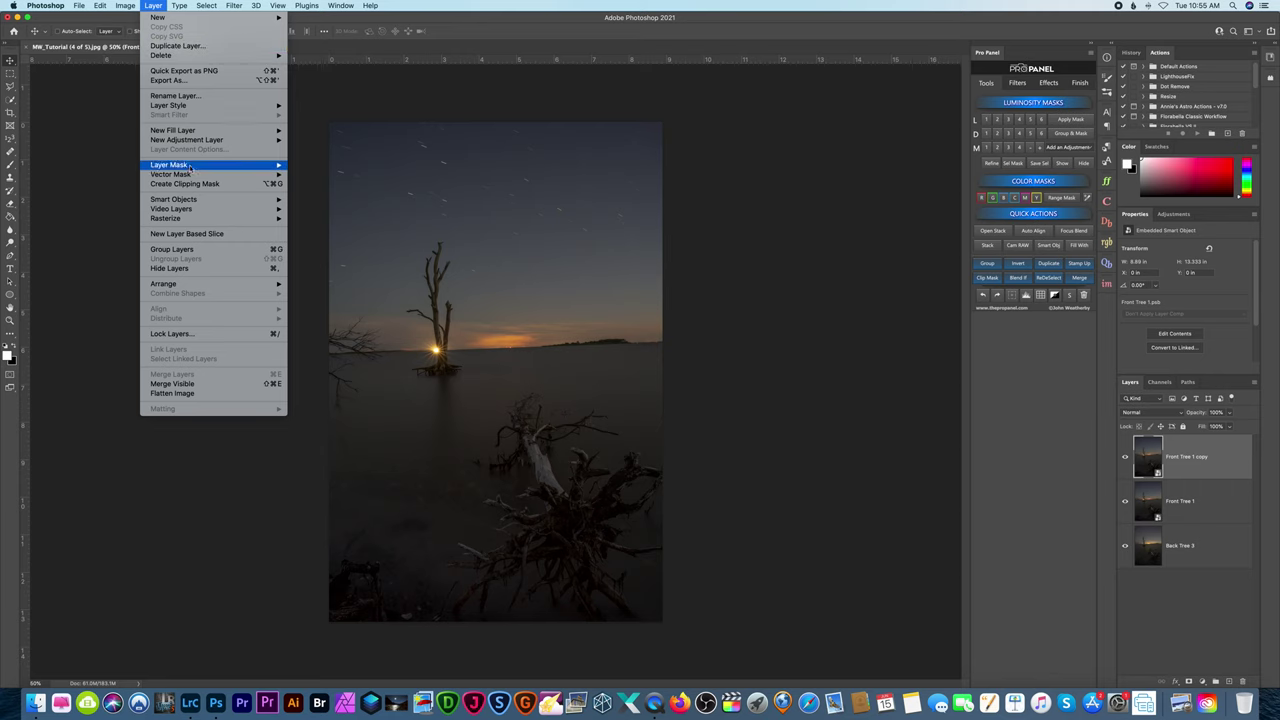
pyautogui.moveTo(229, 208)
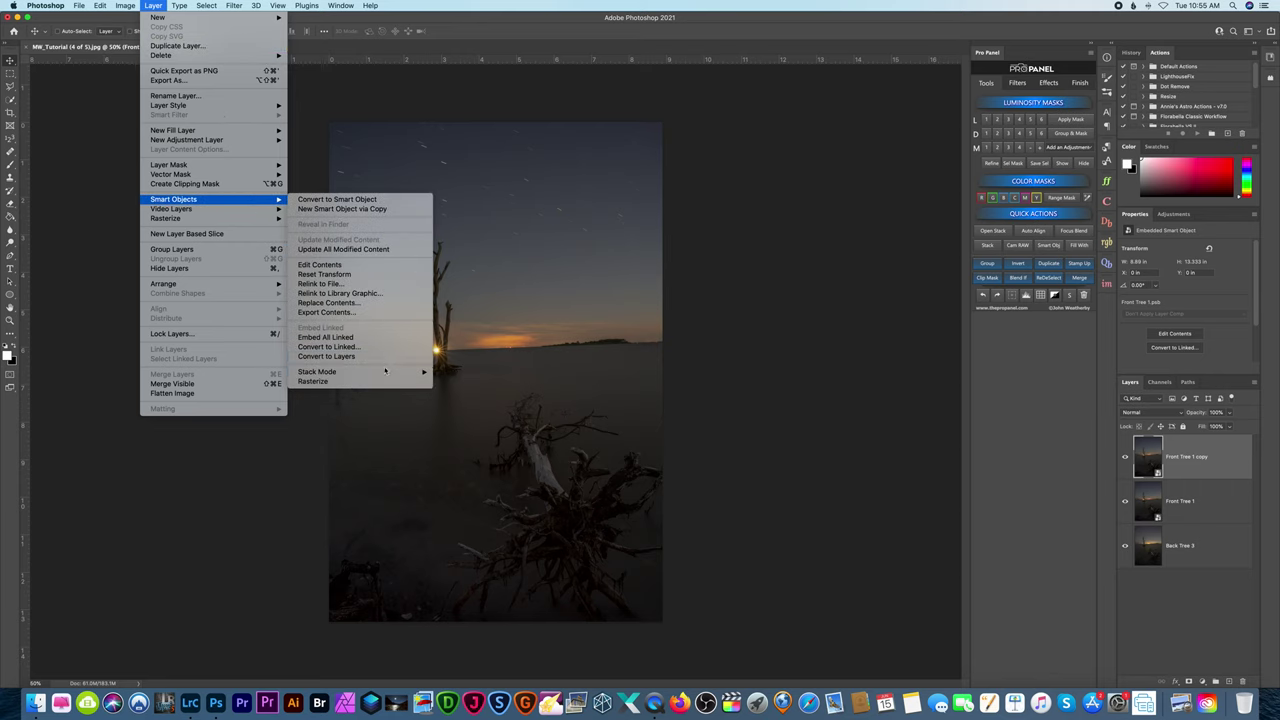
pyautogui.moveTo(402, 372)
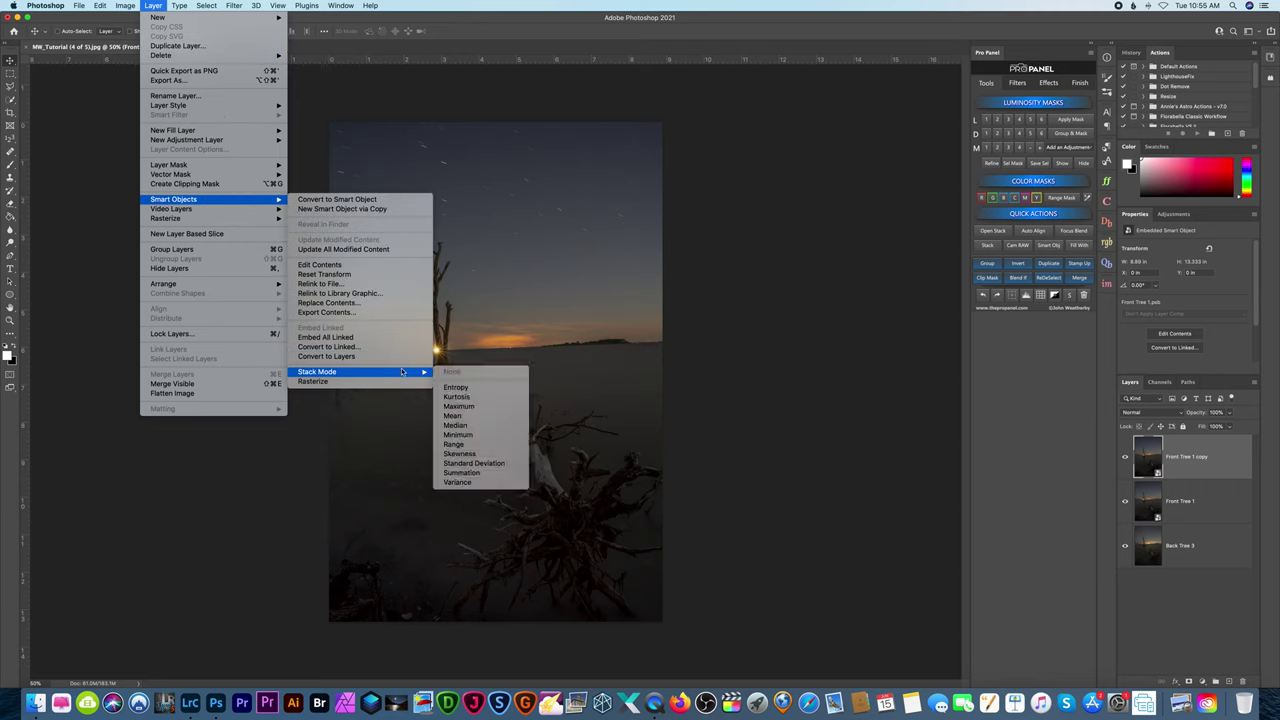
pyautogui.click(499, 418)
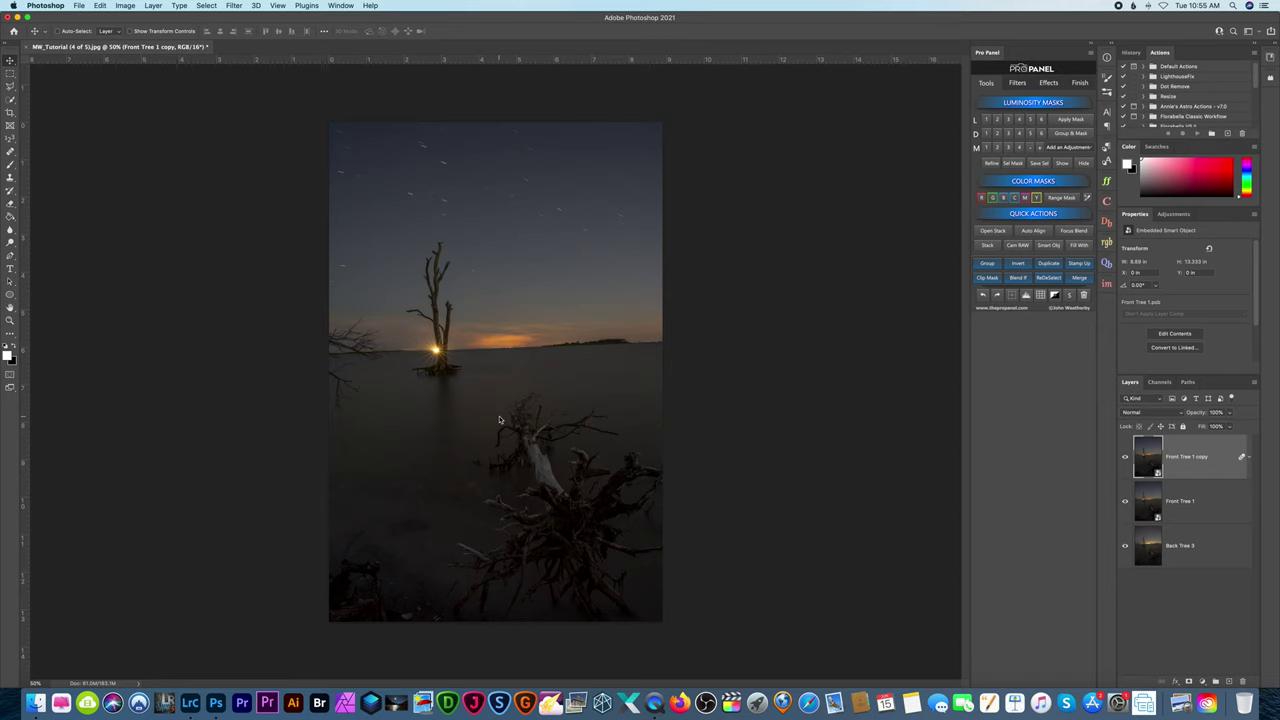
# Compare the Mean-stacked copy at 200% on the driftwood, then delete the original Front Tree 1 layer
pyautogui.press('super+plus')
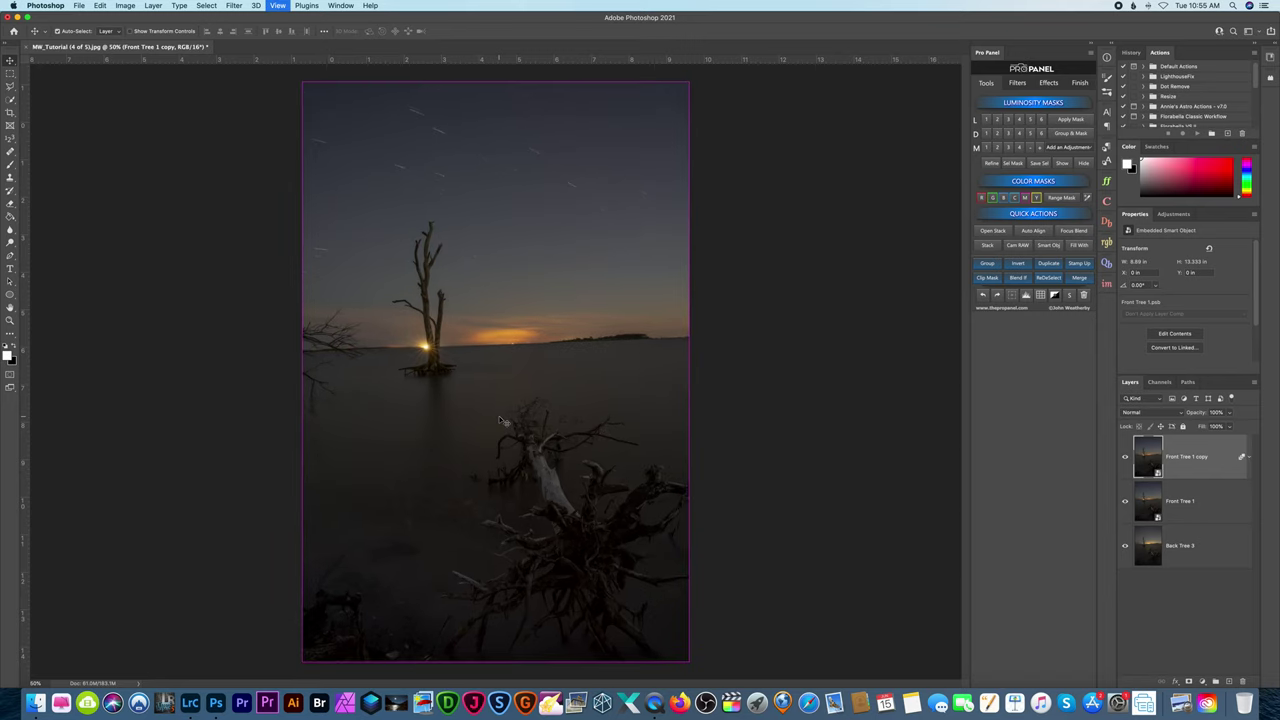
pyautogui.press('super+plus')
pyautogui.press('super+plus')
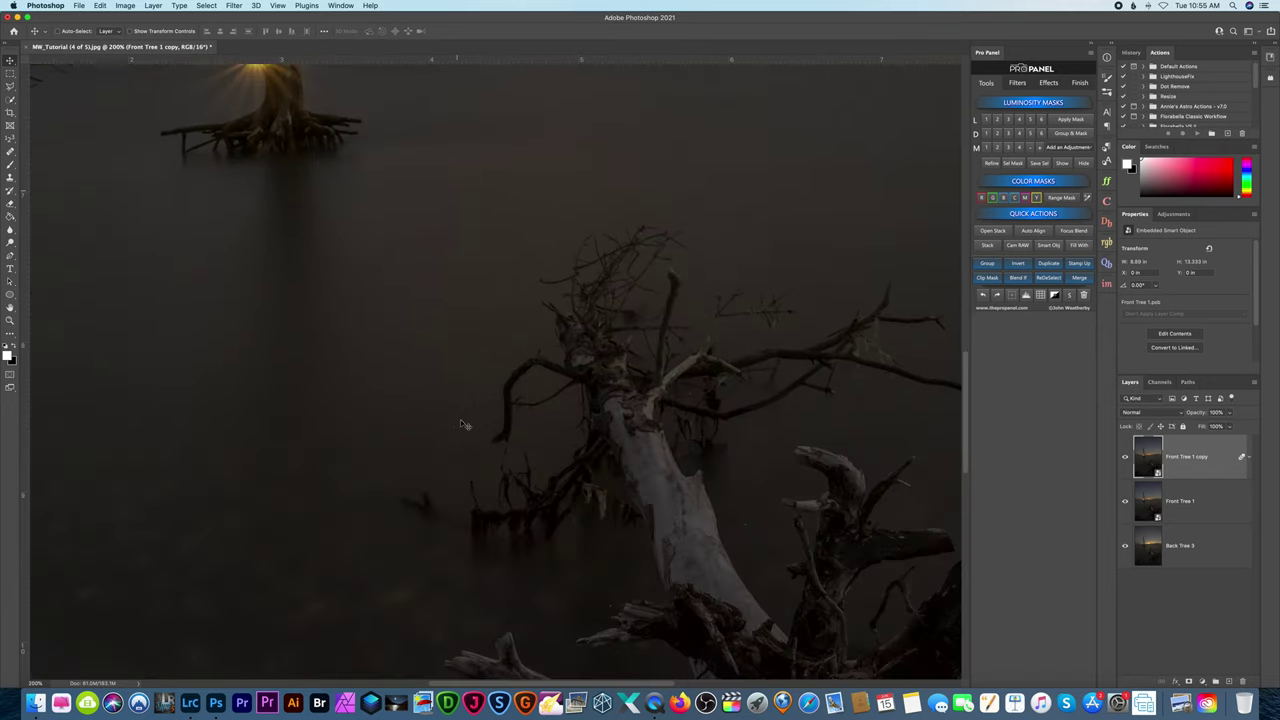
pyautogui.hscroll(5, 463, 424)
pyautogui.scroll(3, 458, 418)
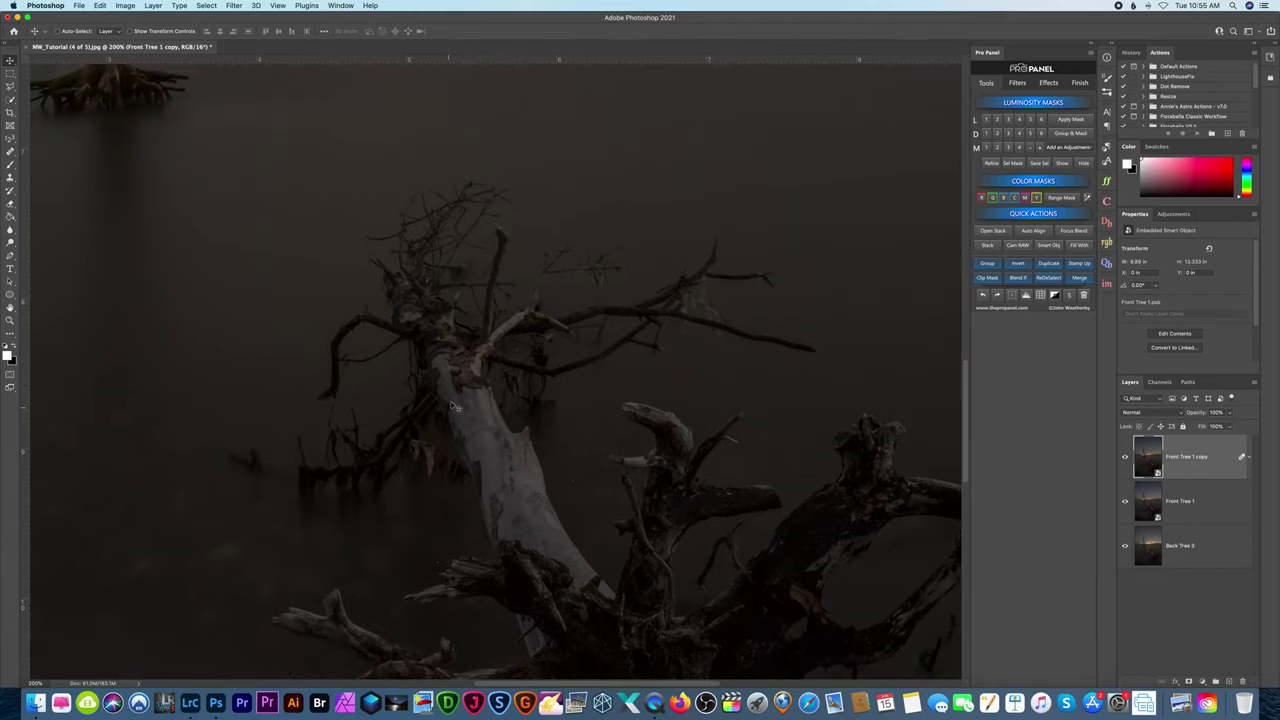
pyautogui.click(1124, 457)
pyautogui.scroll(-3, 710, 423)
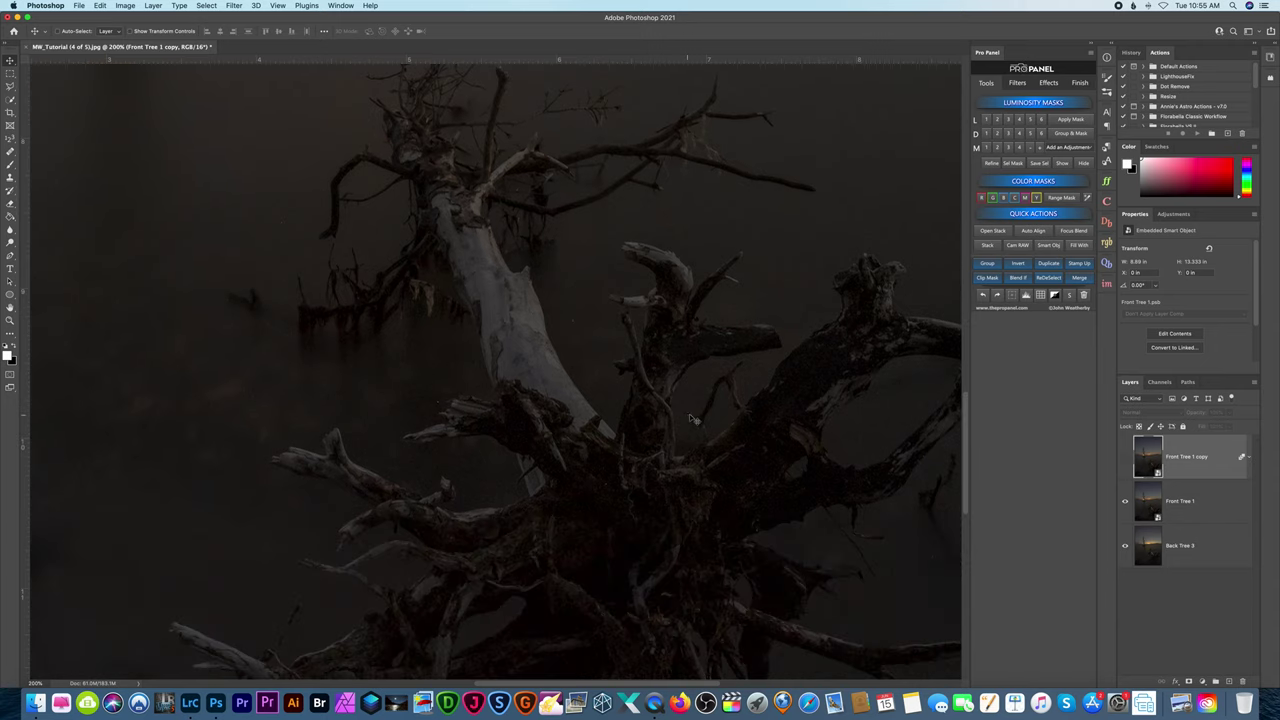
pyautogui.click(1125, 460)
pyautogui.moveTo(544, 318); pyautogui.dragTo(604, 428)
pyautogui.press('super+z')
pyautogui.press('super+minus')
pyautogui.press('super+minus')
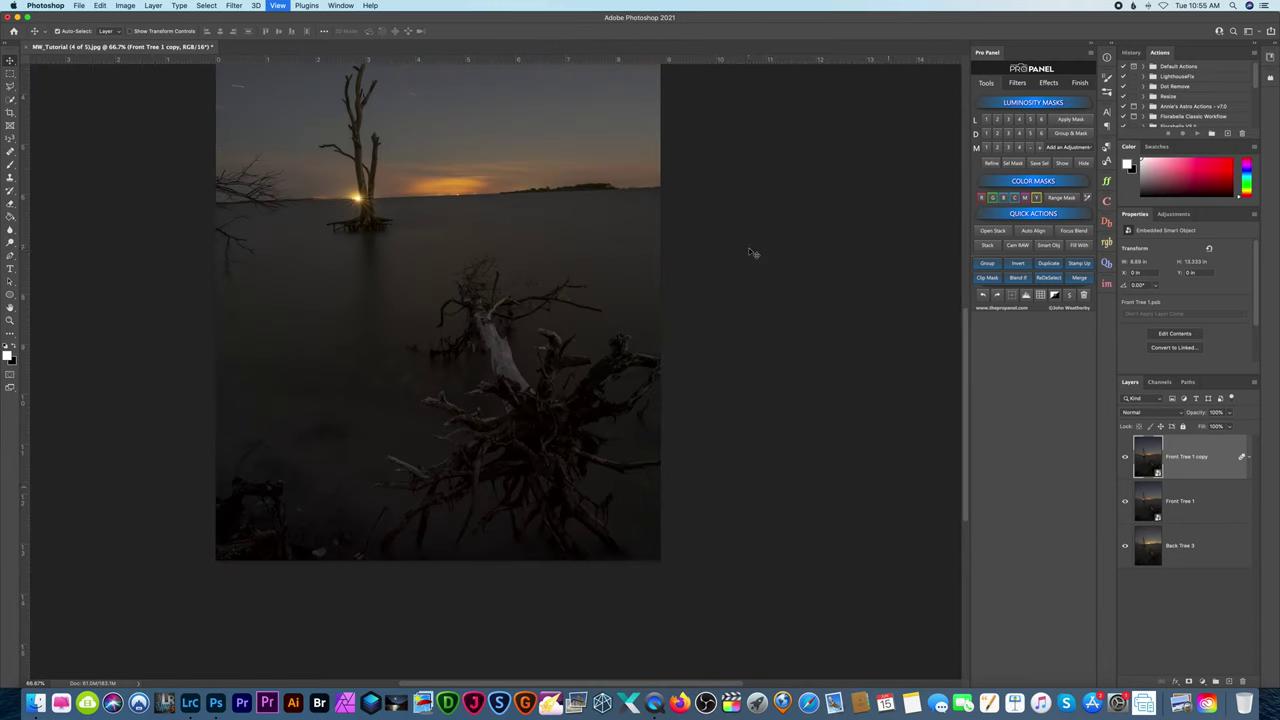
pyautogui.moveTo(1191, 503); pyautogui.dragTo(1243, 680)
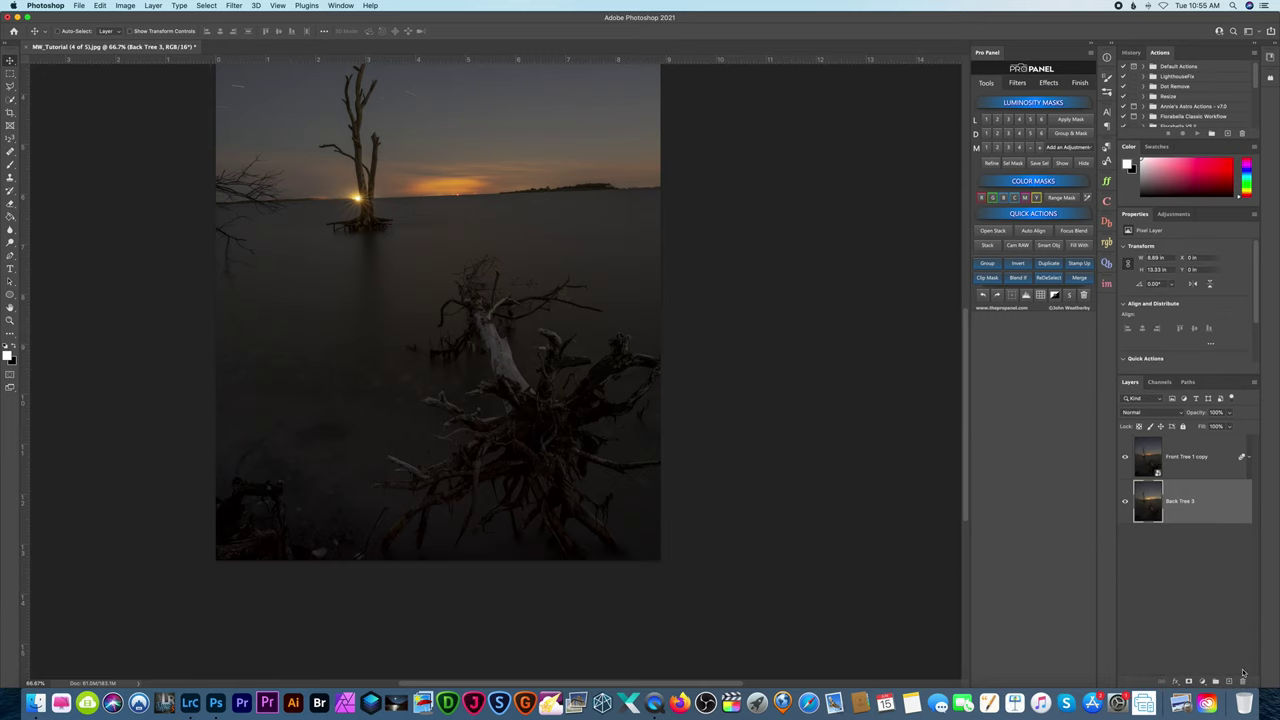
# Rasterize Front Tree 1 copy into a plain pixel layer and compare it with the layer beneath
pyautogui.click(1217, 459)
pyautogui.rightClick(1213, 450)
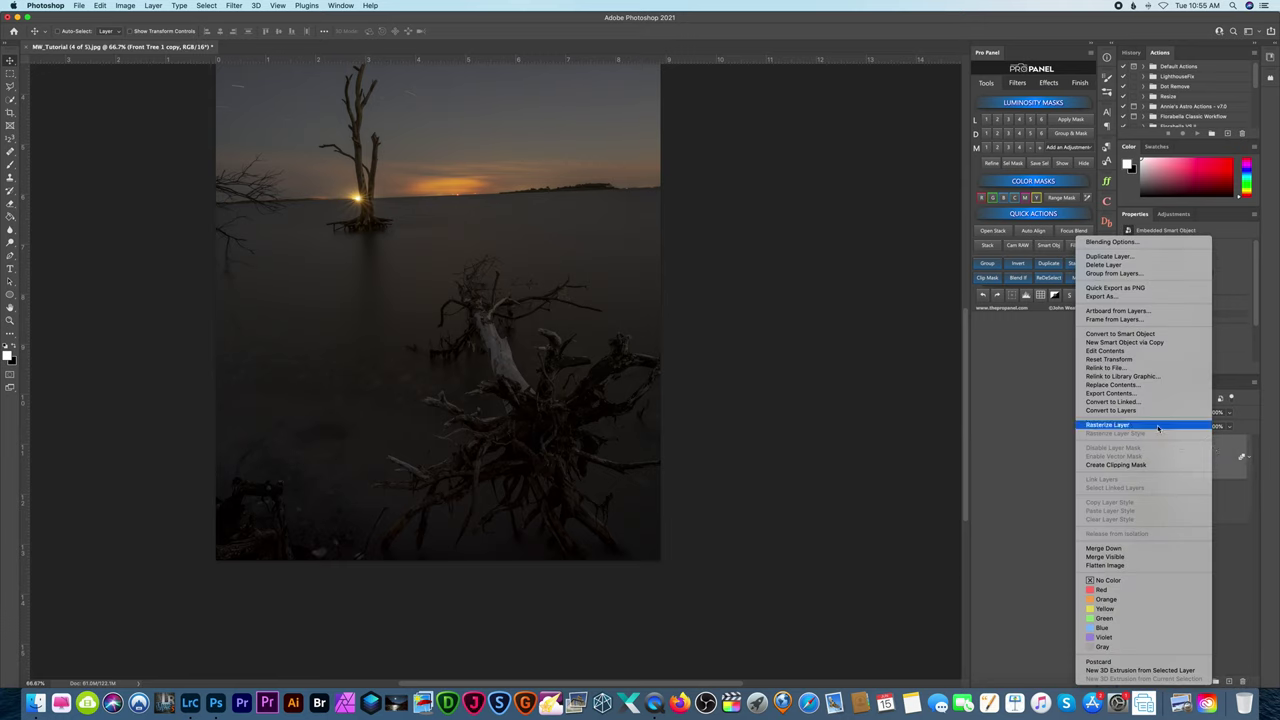
pyautogui.click(1176, 424)
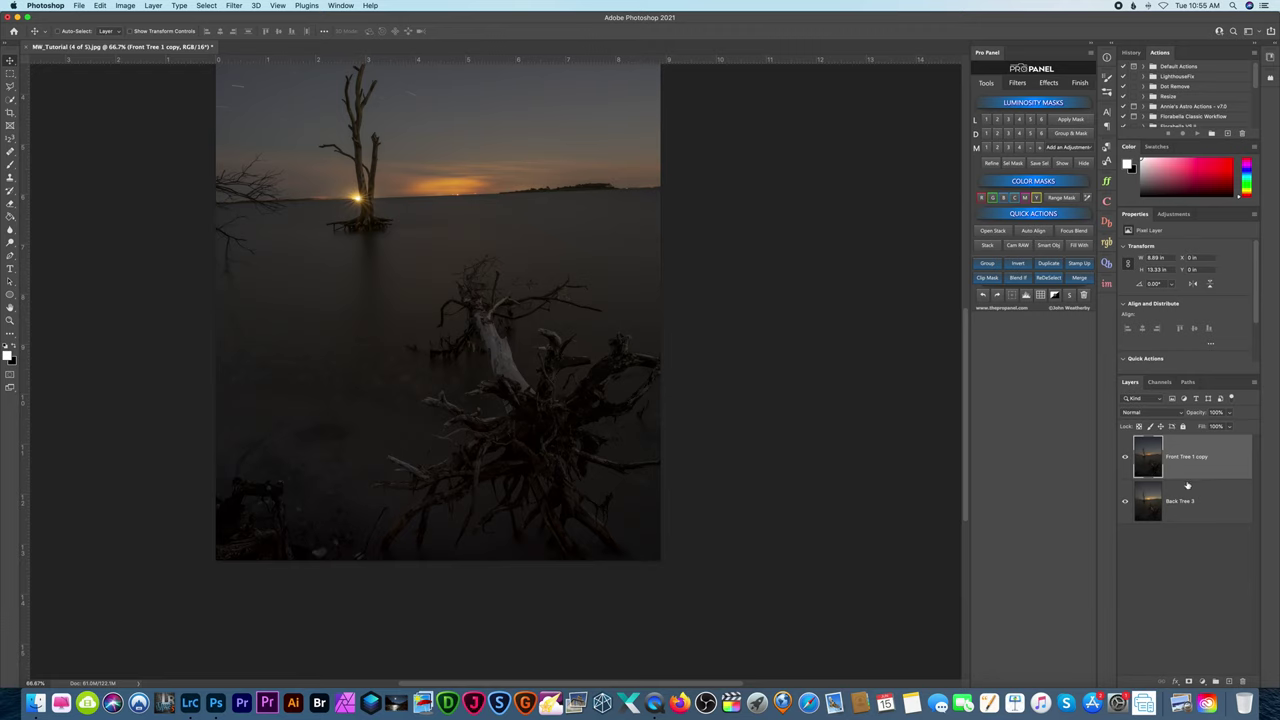
pyautogui.click(1124, 460)
pyautogui.click(1124, 460)
# Duplicate Front Tree 1 copy and Back Tree 3, then auto-align the copies with Auto projection
pyautogui.keyDown('shift'); pyautogui.click(1207, 502); pyautogui.keyUp('shift')
pyautogui.moveTo(1207, 502); pyautogui.dragTo(1231, 682)
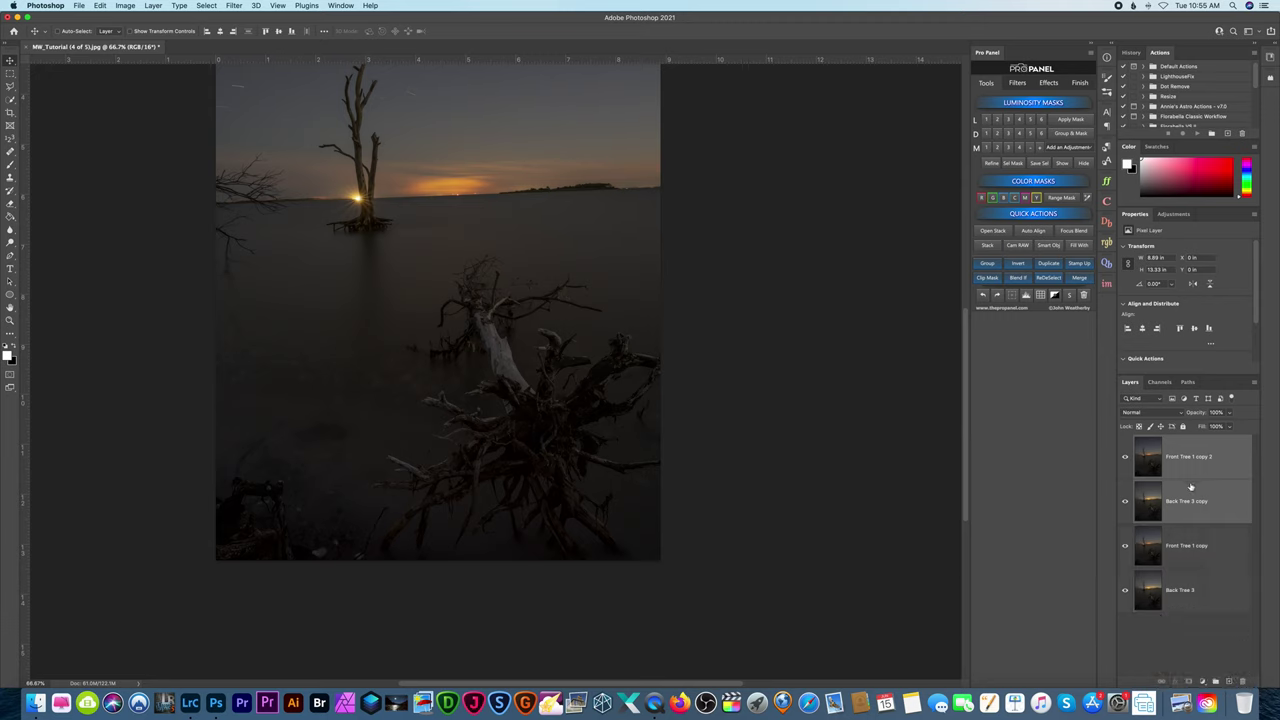
pyautogui.click(95, 6)
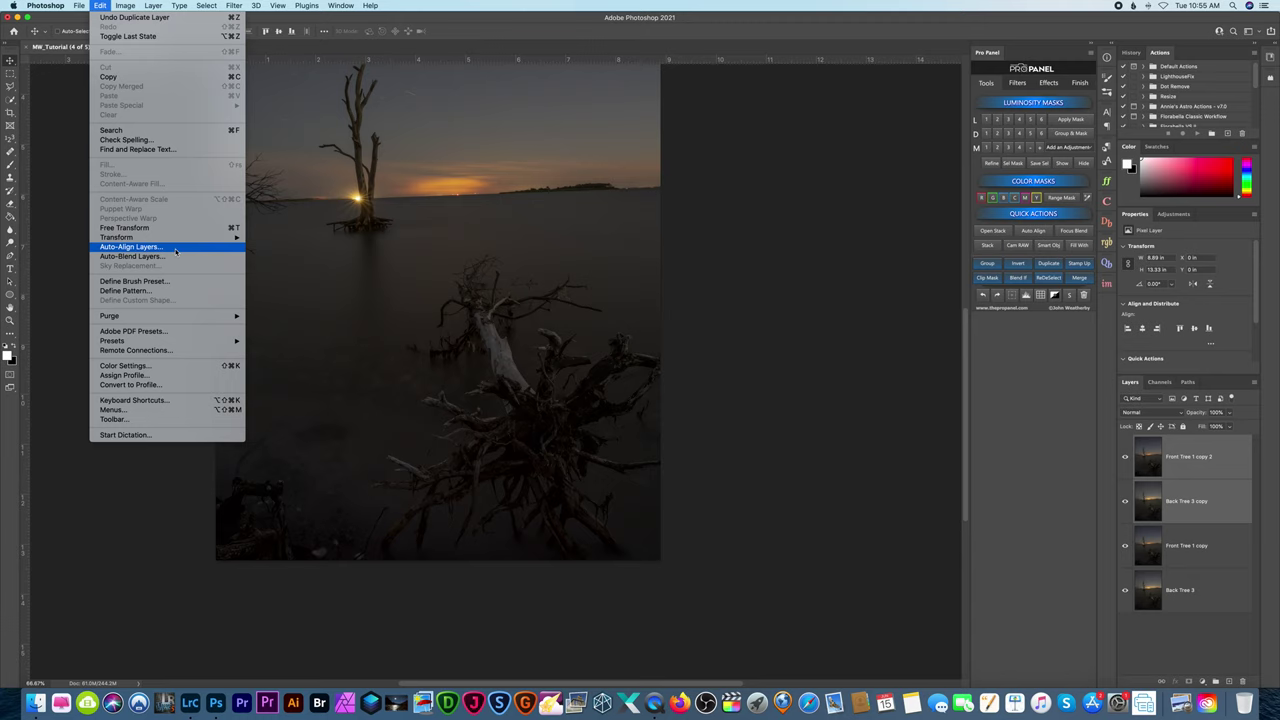
pyautogui.click(176, 251)
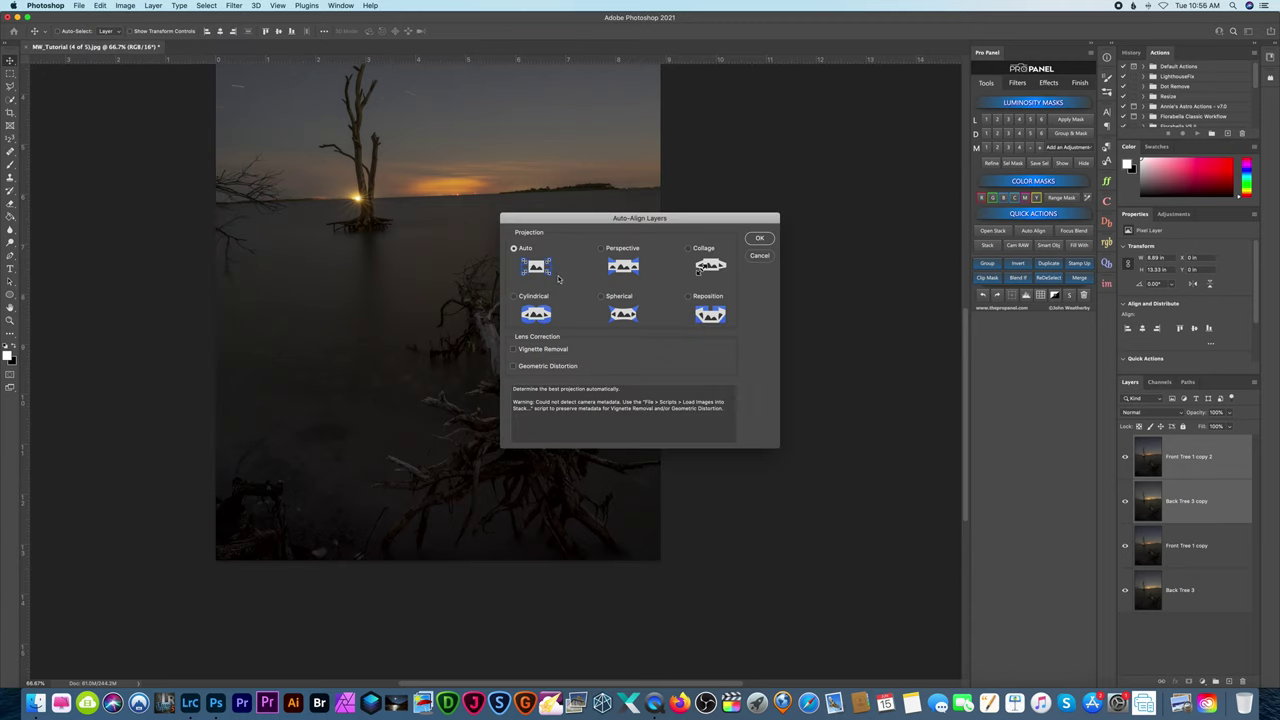
pyautogui.click(759, 238)
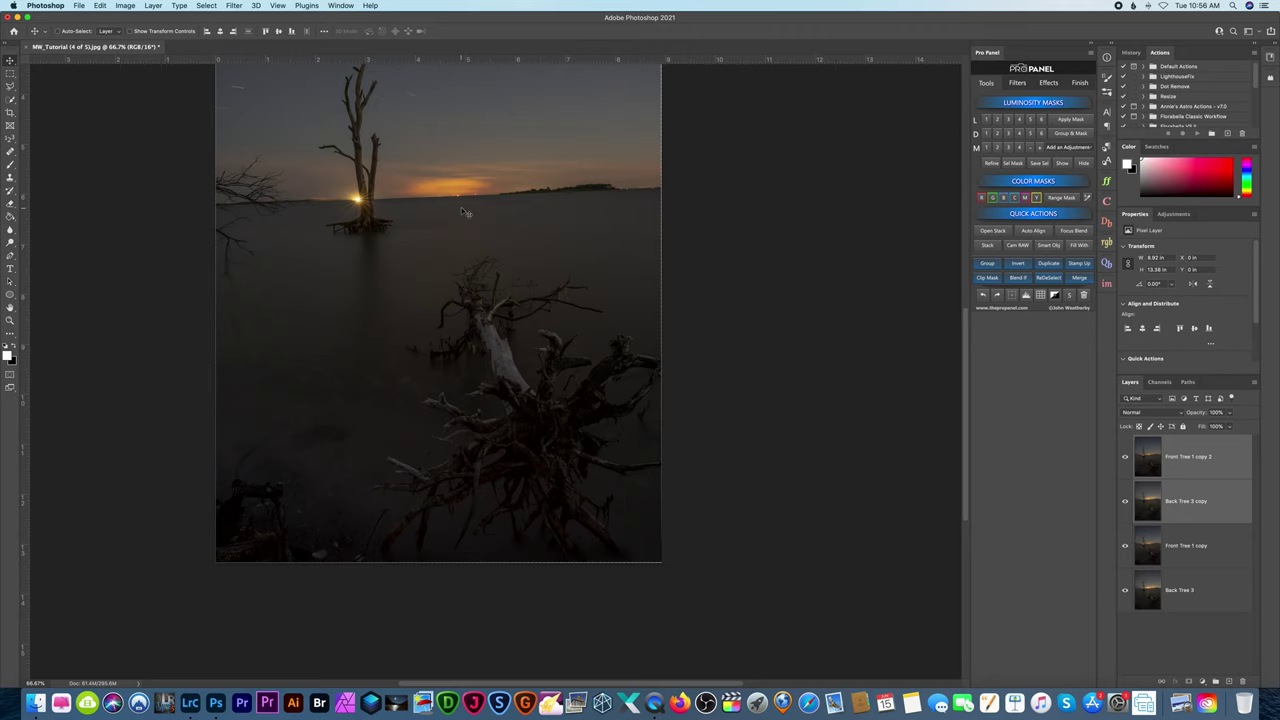
# Check the alignment at 200% by toggling the top copy, then select only Front Tree 1 copy 2
pyautogui.press('super+1')
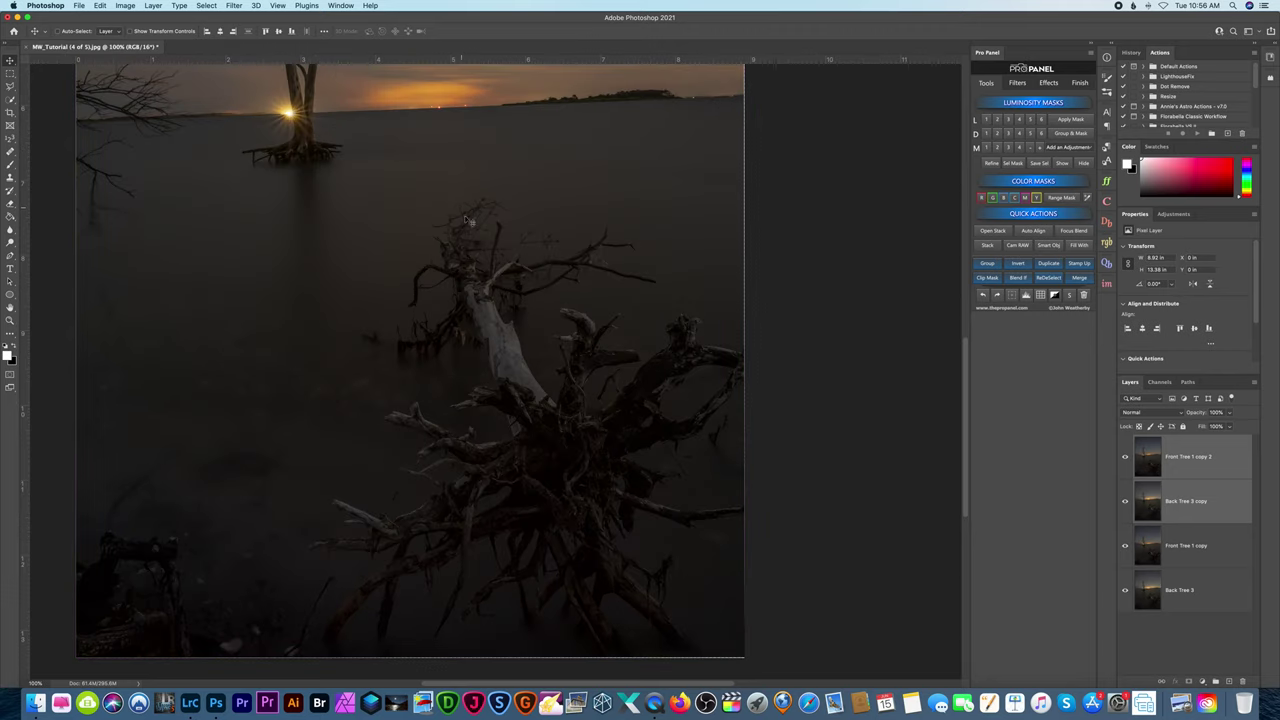
pyautogui.scroll(5, 557, 433)
pyautogui.press('super+equal')
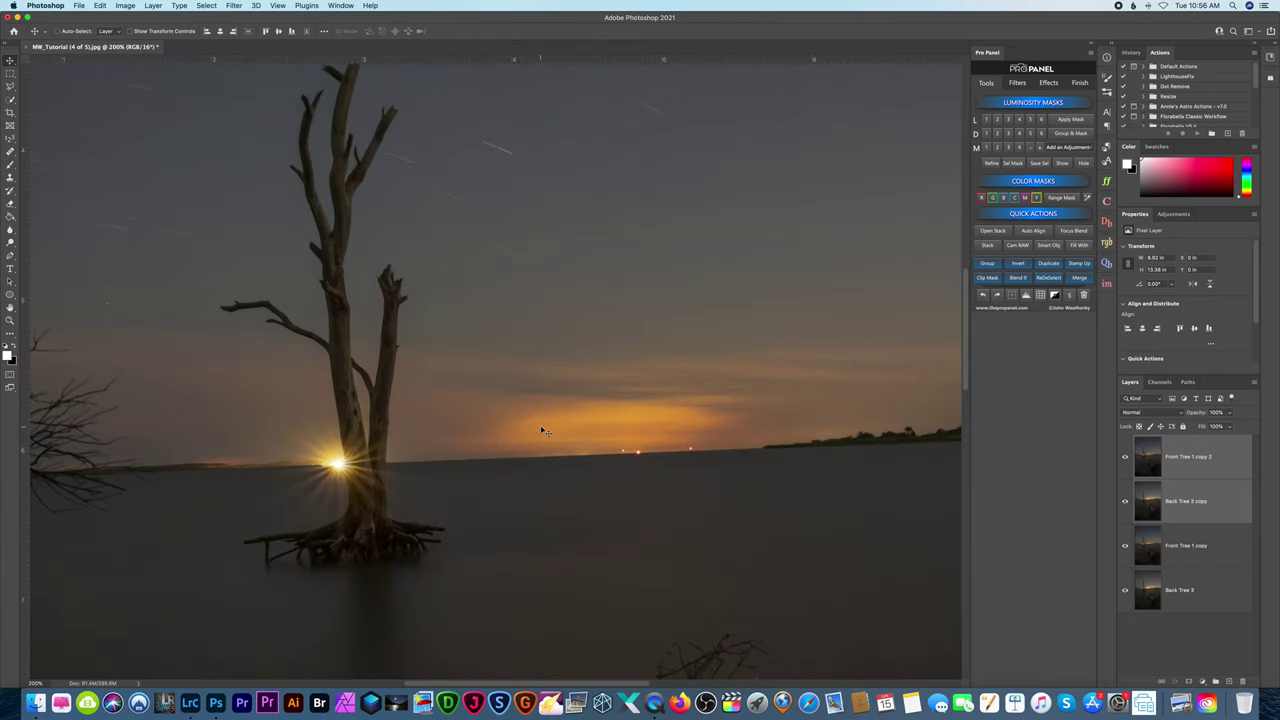
pyautogui.click(1124, 458)
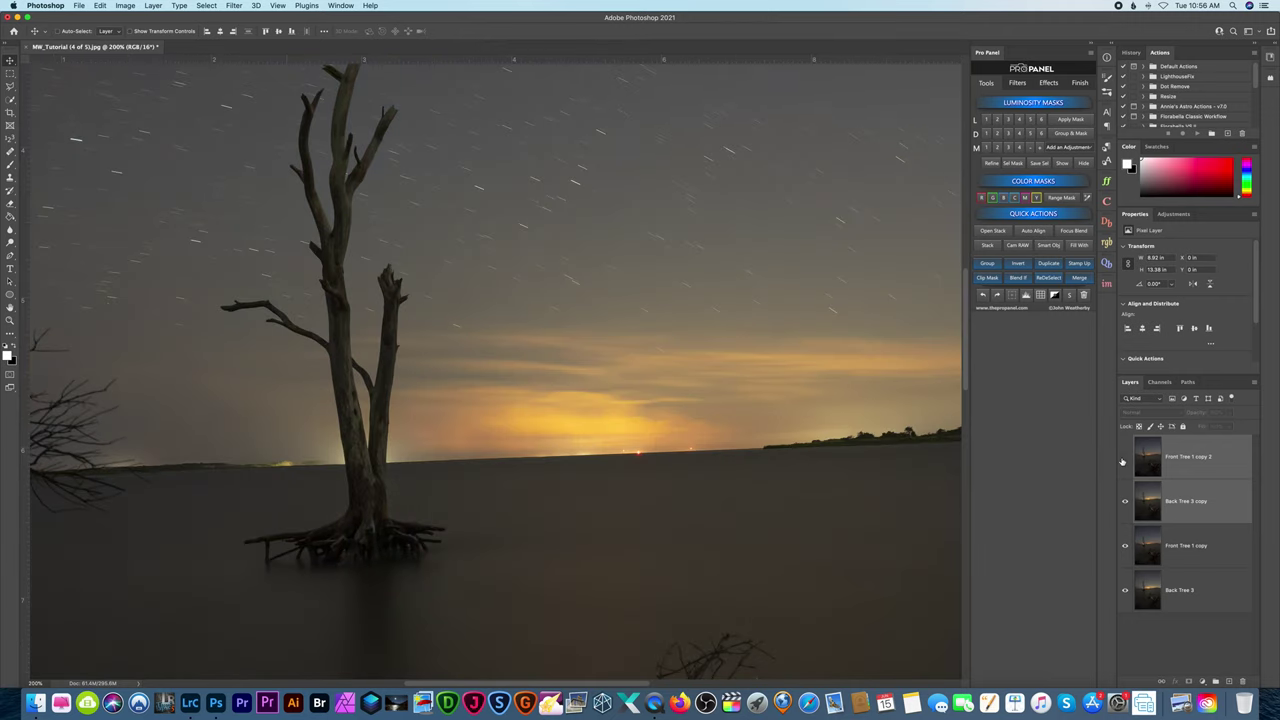
pyautogui.click(1122, 462)
pyautogui.click(1122, 462)
pyautogui.click(1123, 460)
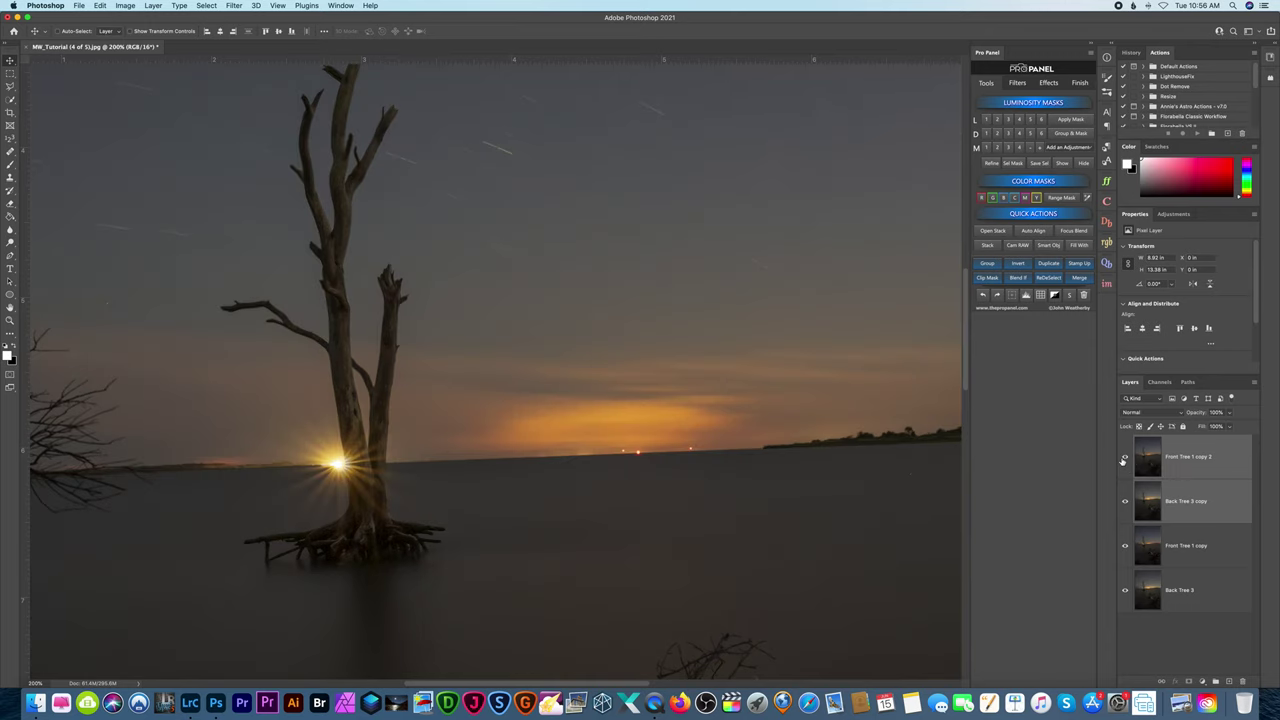
pyautogui.press('super+0')
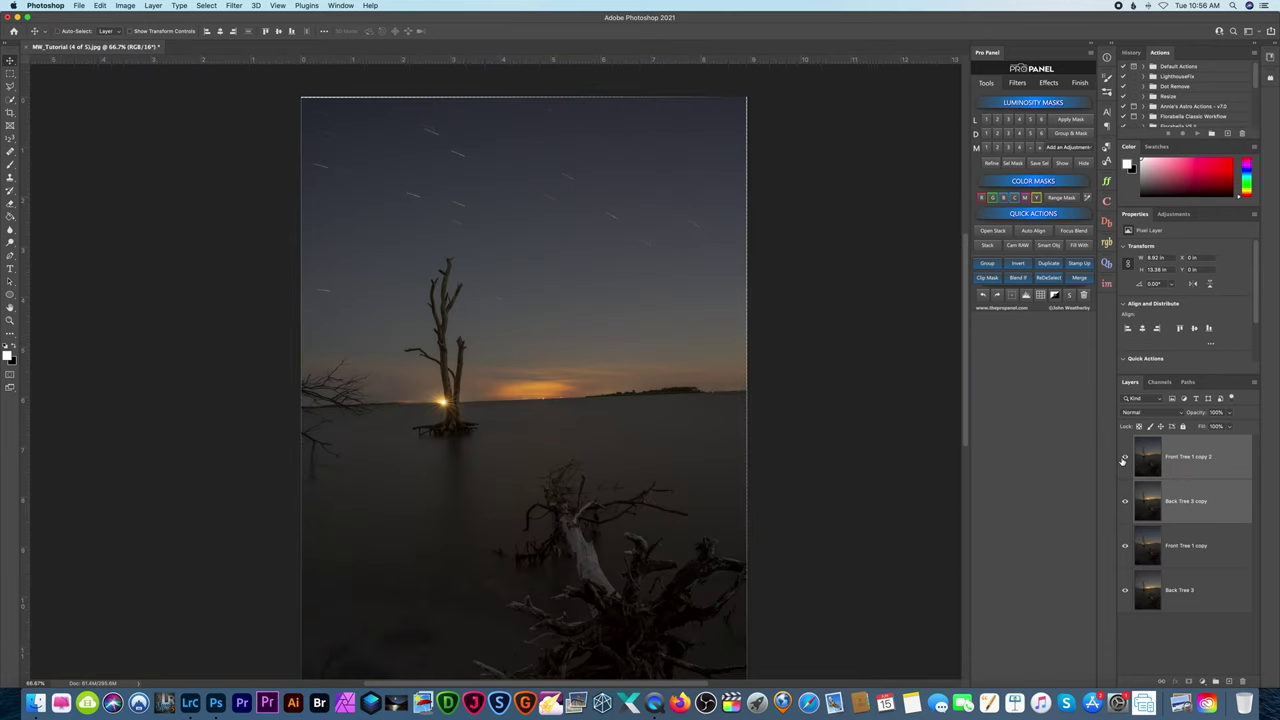
pyautogui.click(1189, 468)
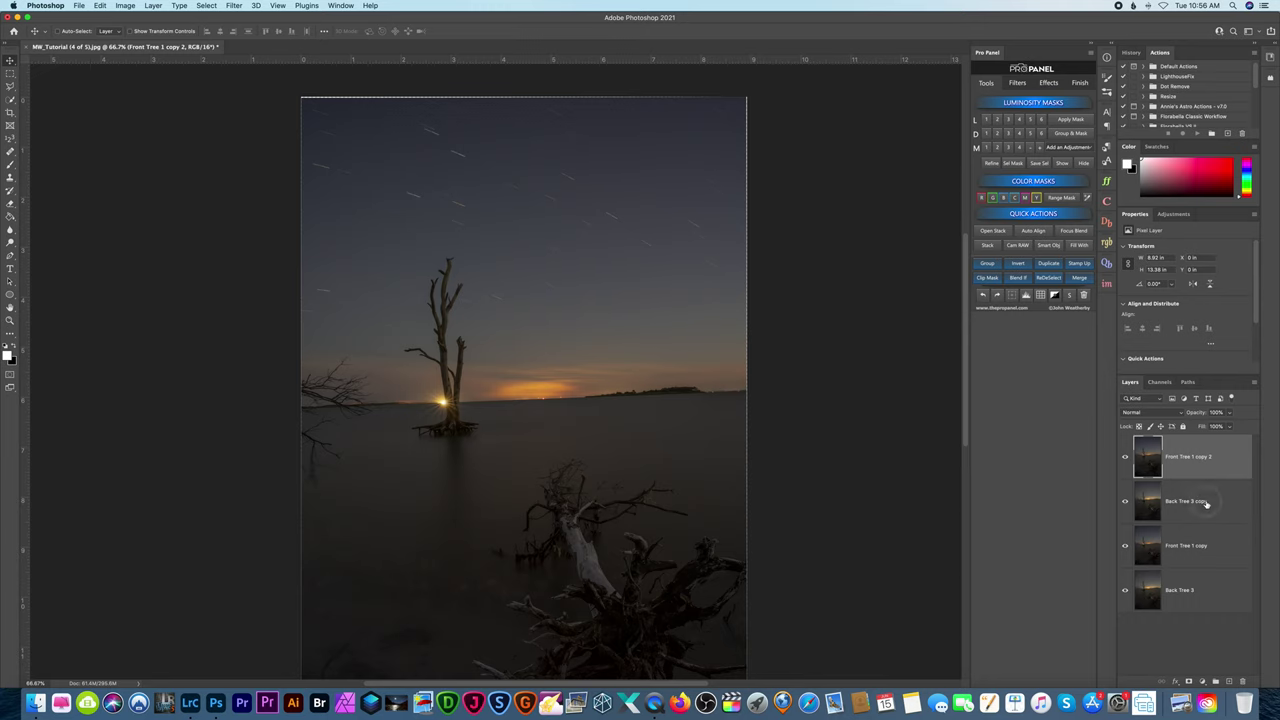
# Auto-blend Front Tree 1 copy 2 and Back Tree 3 copy using Stack Images
pyautogui.keyDown('shift'); pyautogui.click(1199, 504); pyautogui.keyUp('shift')
pyautogui.click(100, 5)
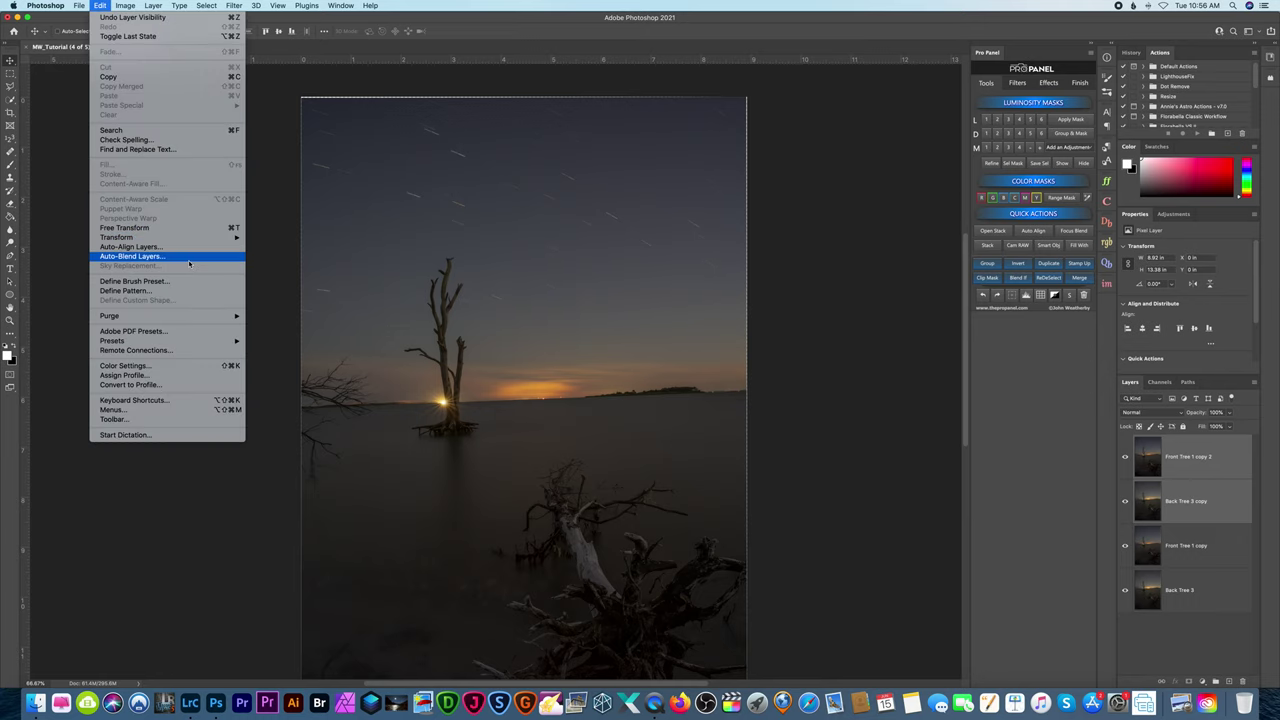
pyautogui.click(181, 259)
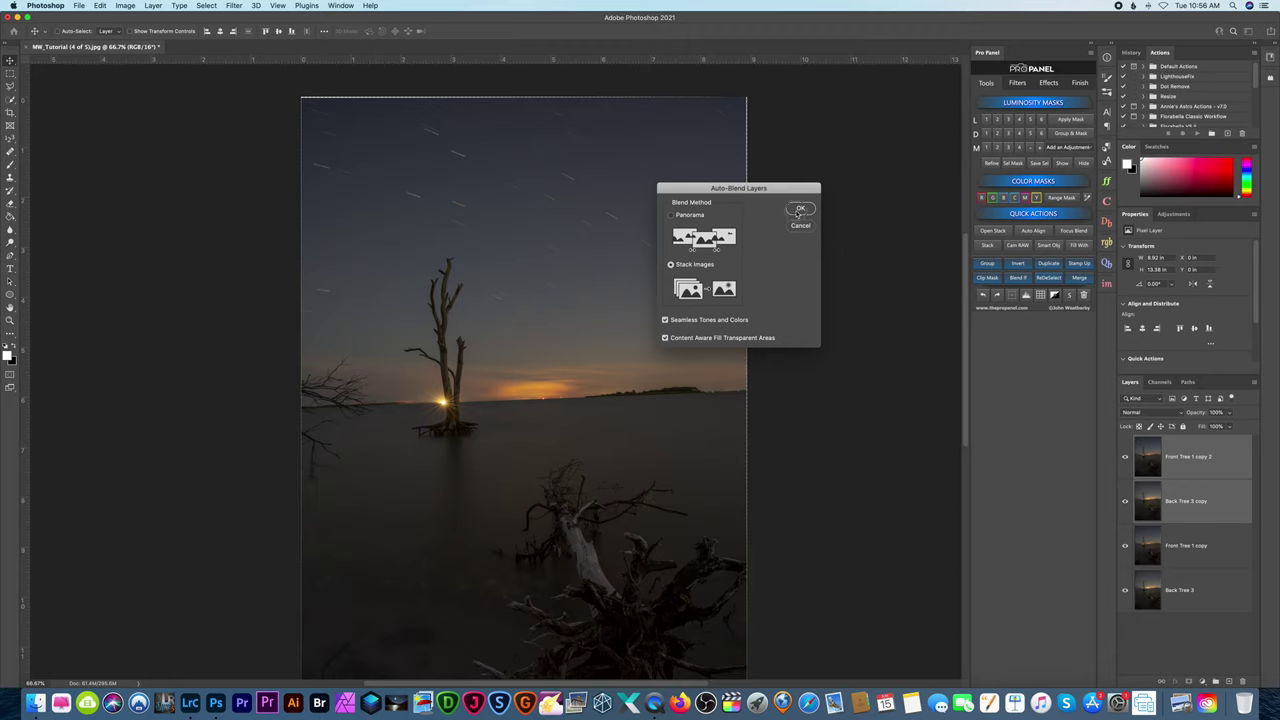
pyautogui.click(800, 209)
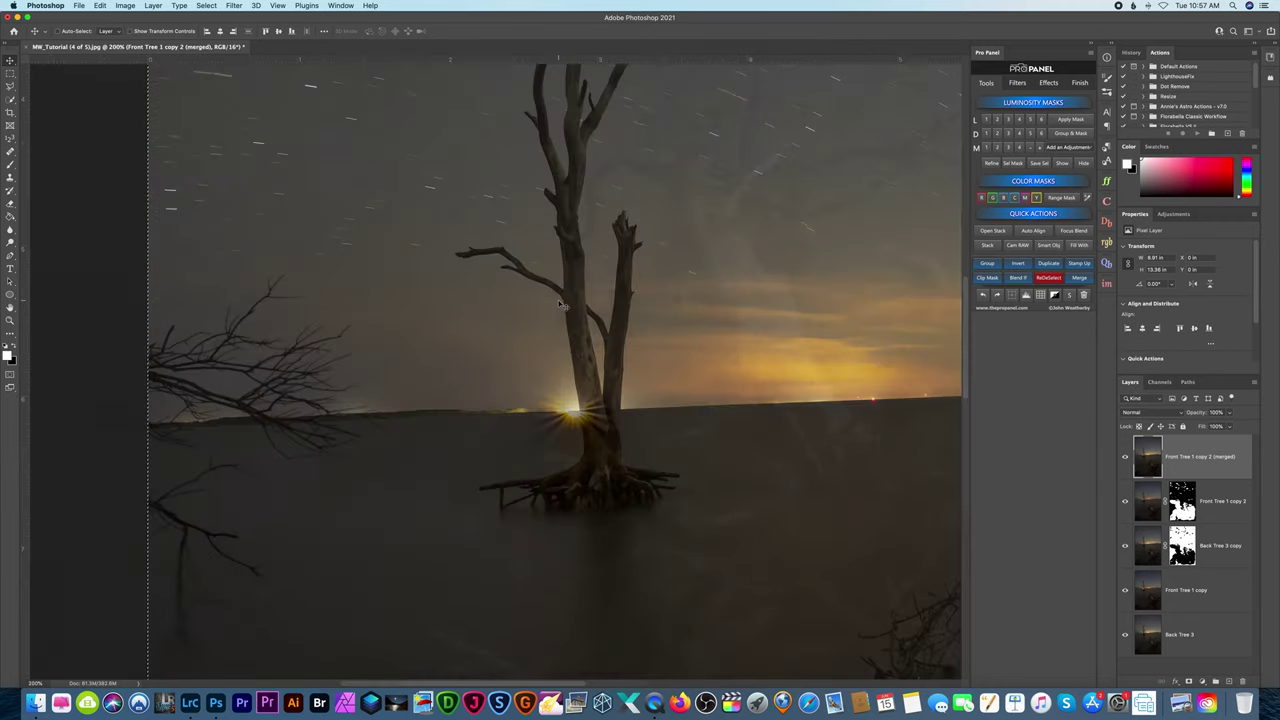
pyautogui.scroll(-8, 560, 305)
pyautogui.scroll(5, 560, 305)
pyautogui.hscroll(3, 560, 305)
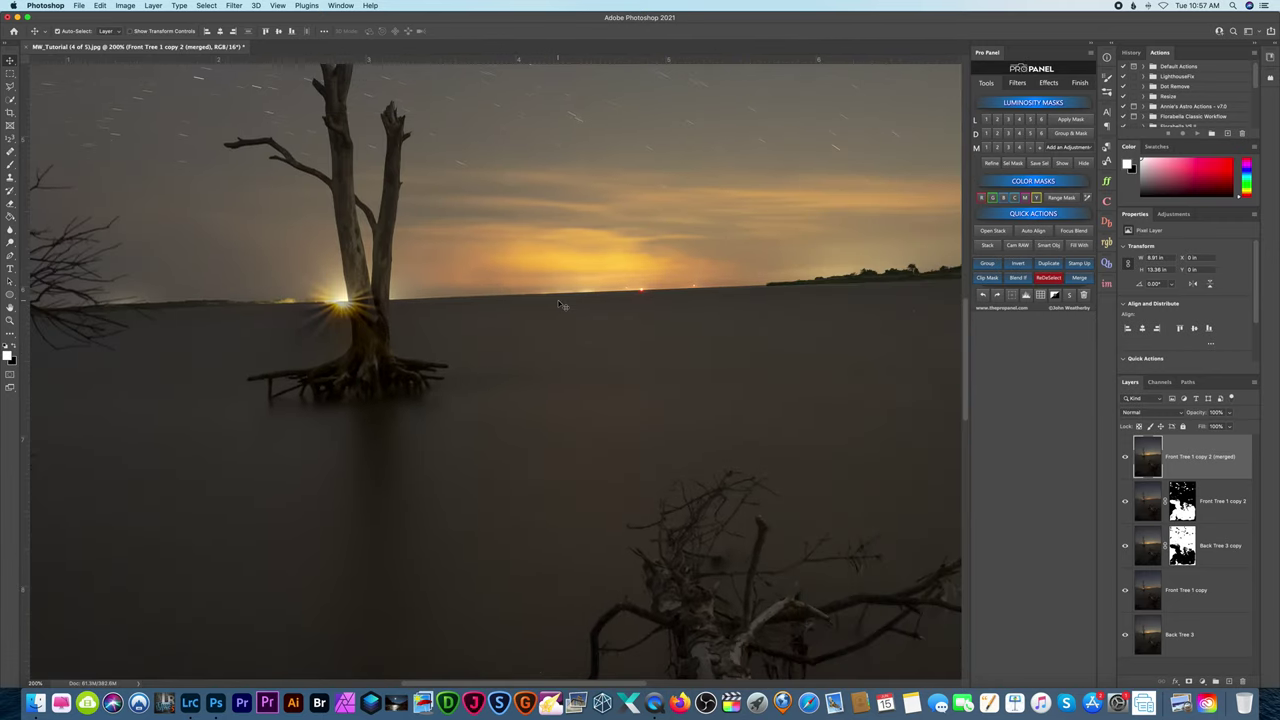
pyautogui.press('super+0')
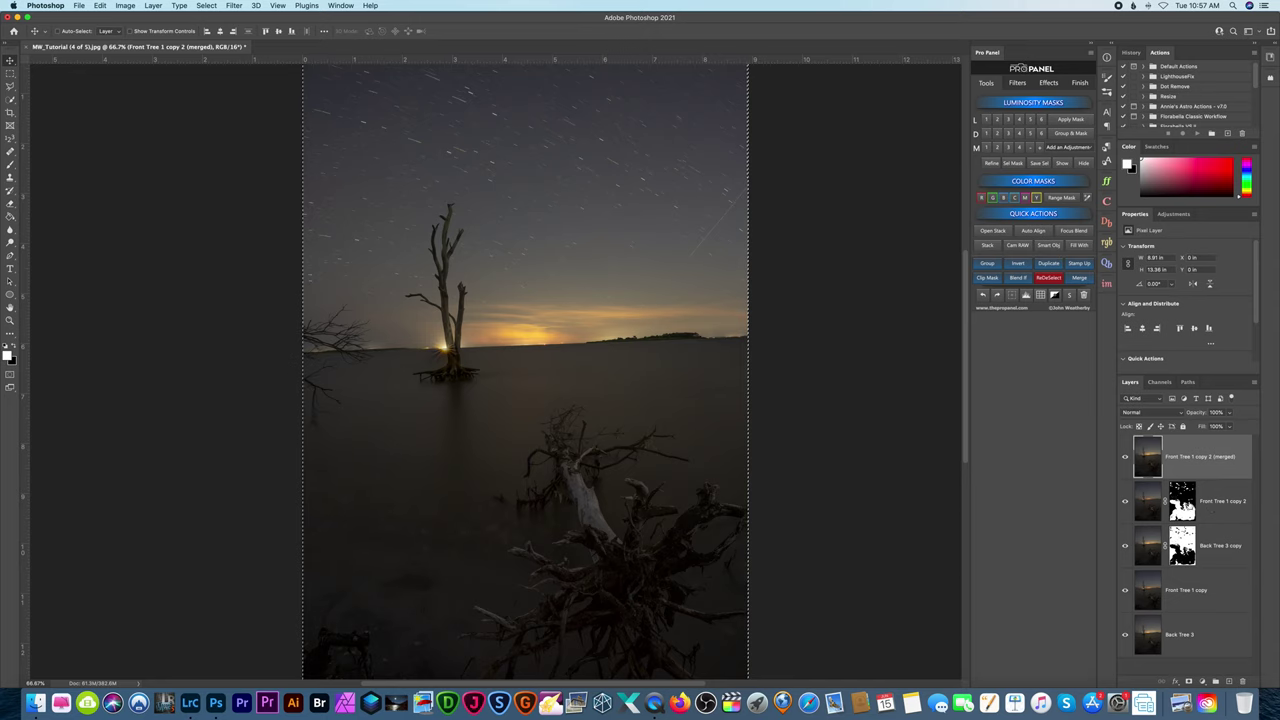
# Delete the three auto-blend layers and give Front Tree 1 copy a black layer mask
pyautogui.click(1181, 500)
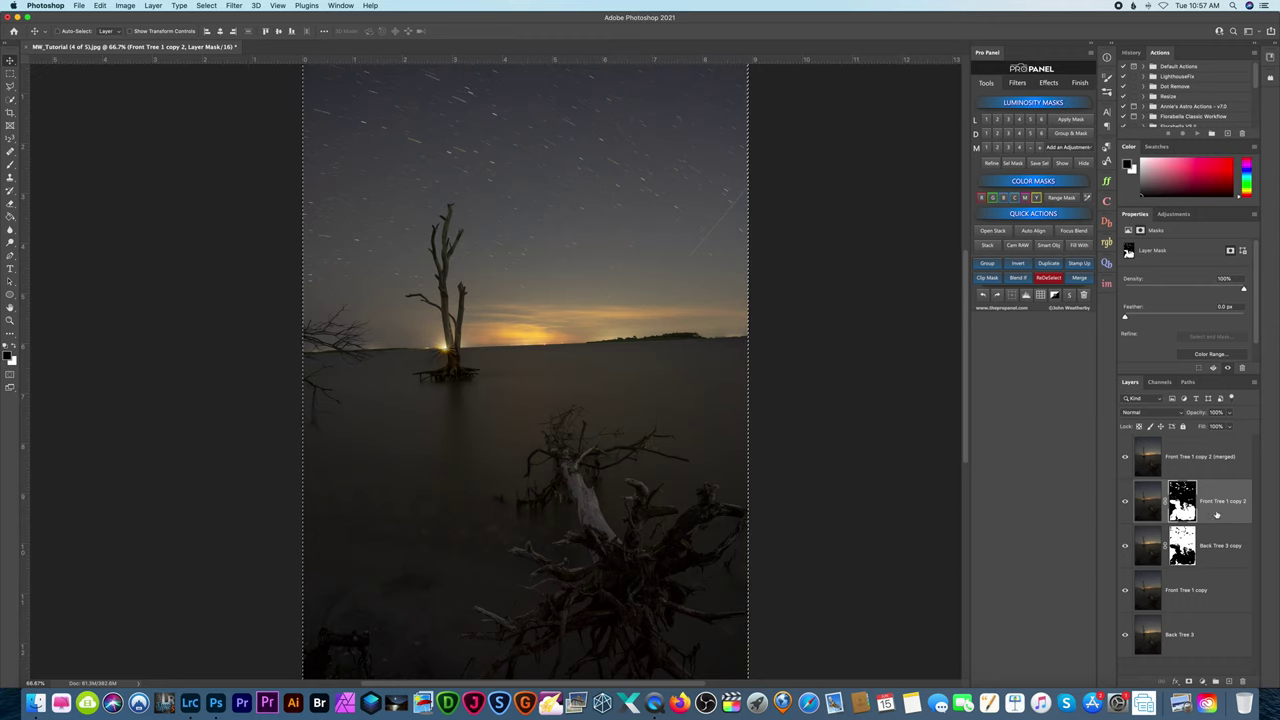
pyautogui.click(1223, 462)
pyautogui.keyDown('shift'); pyautogui.click(1222, 565); pyautogui.keyUp('shift')
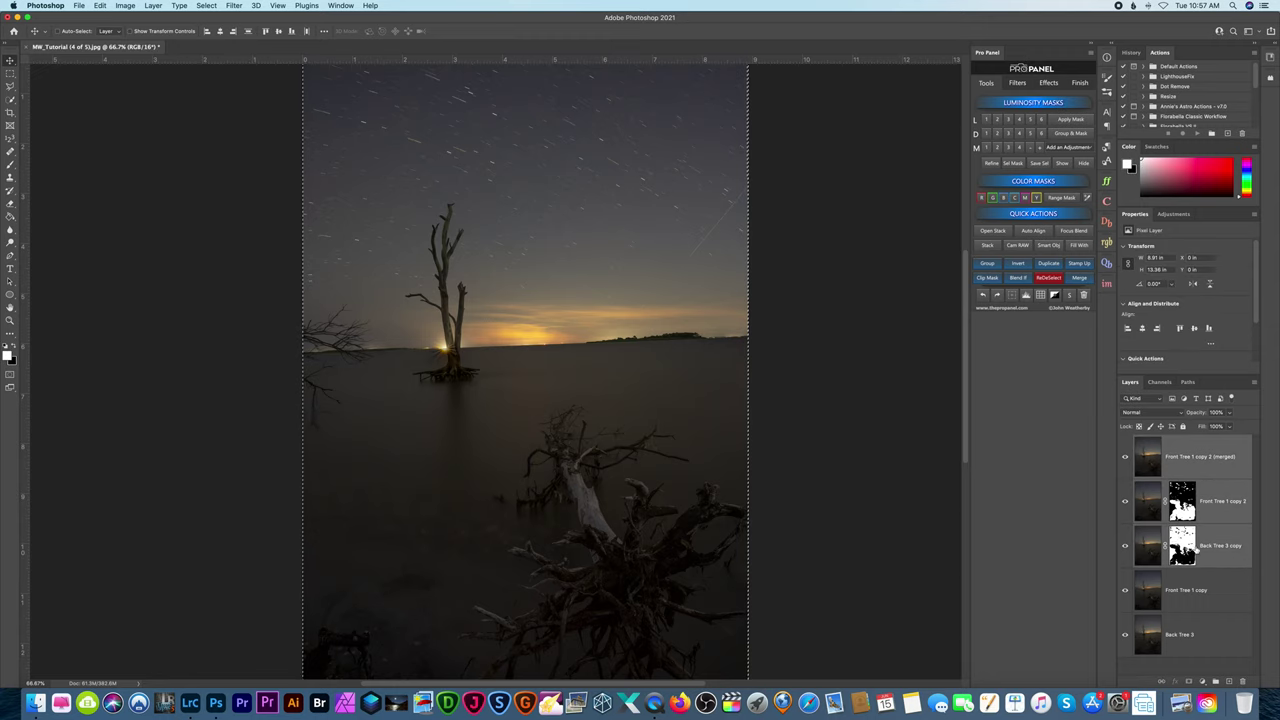
pyautogui.moveTo(1226, 551); pyautogui.dragTo(1243, 681)
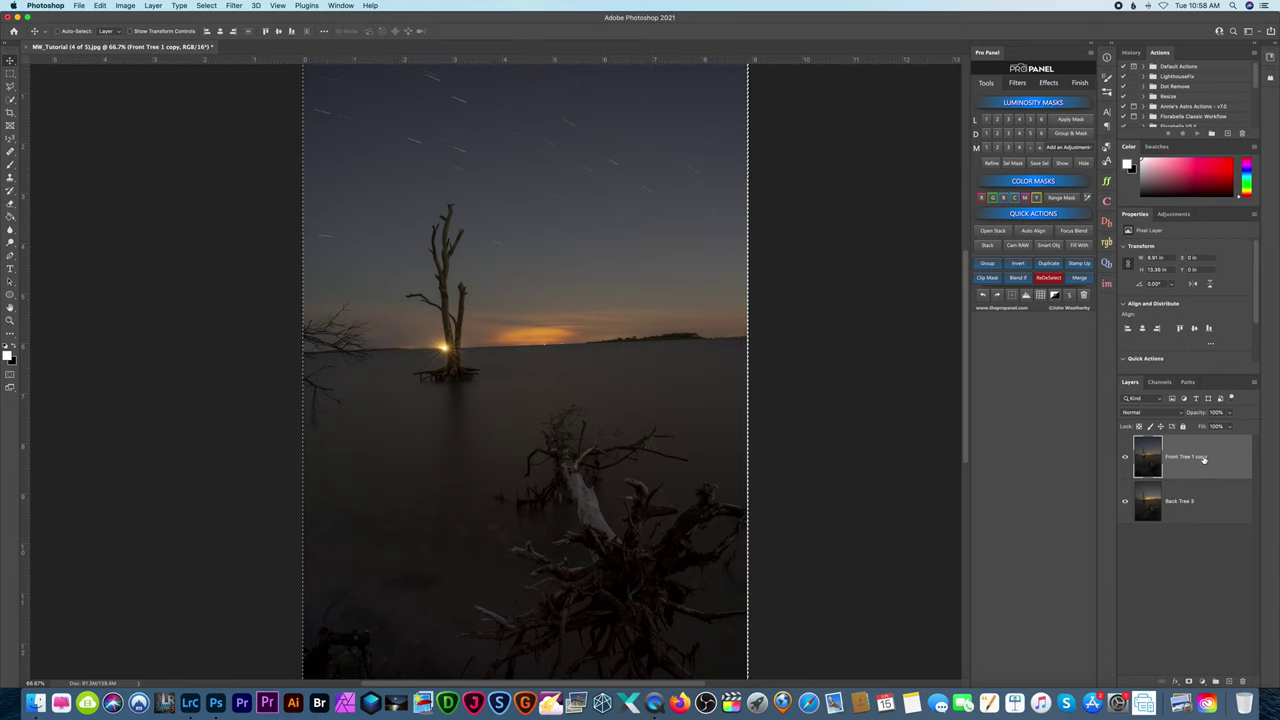
pyautogui.keyDown('alt'); pyautogui.click(1189, 681); pyautogui.keyUp('alt')
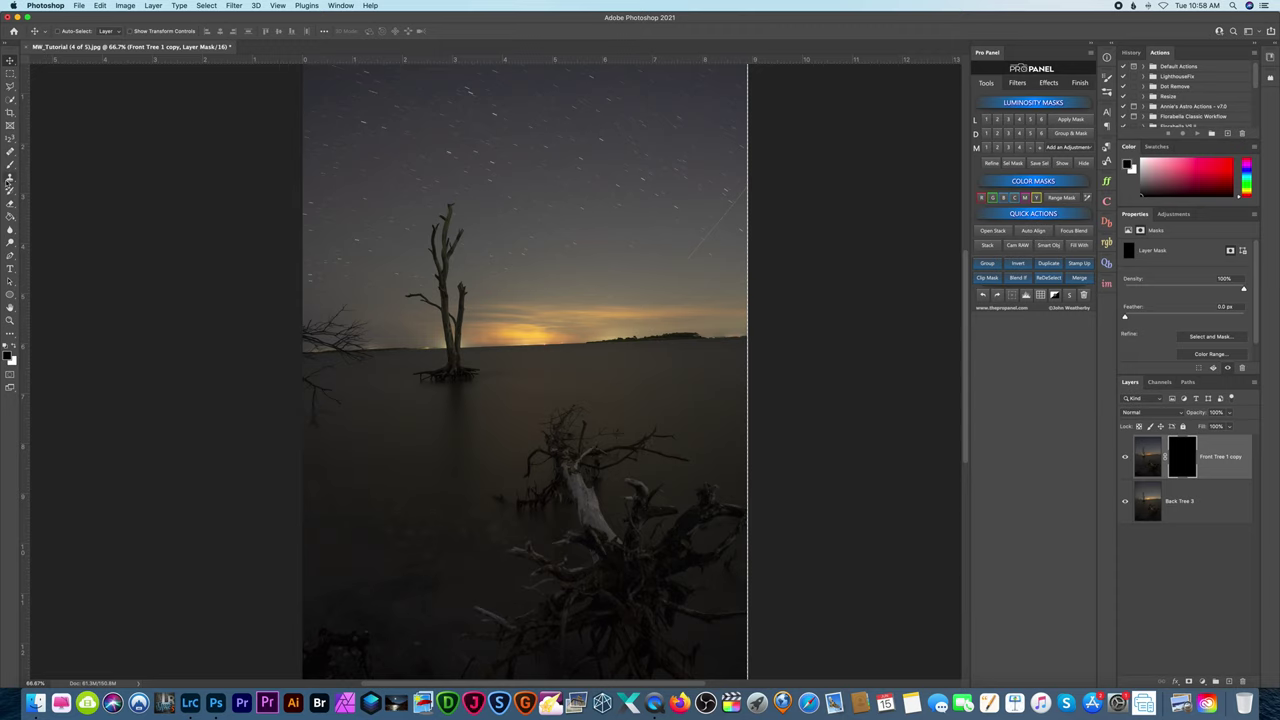
# Paint white on the mask to reveal the front-tree exposure over the driftwood
pyautogui.click(11, 165)
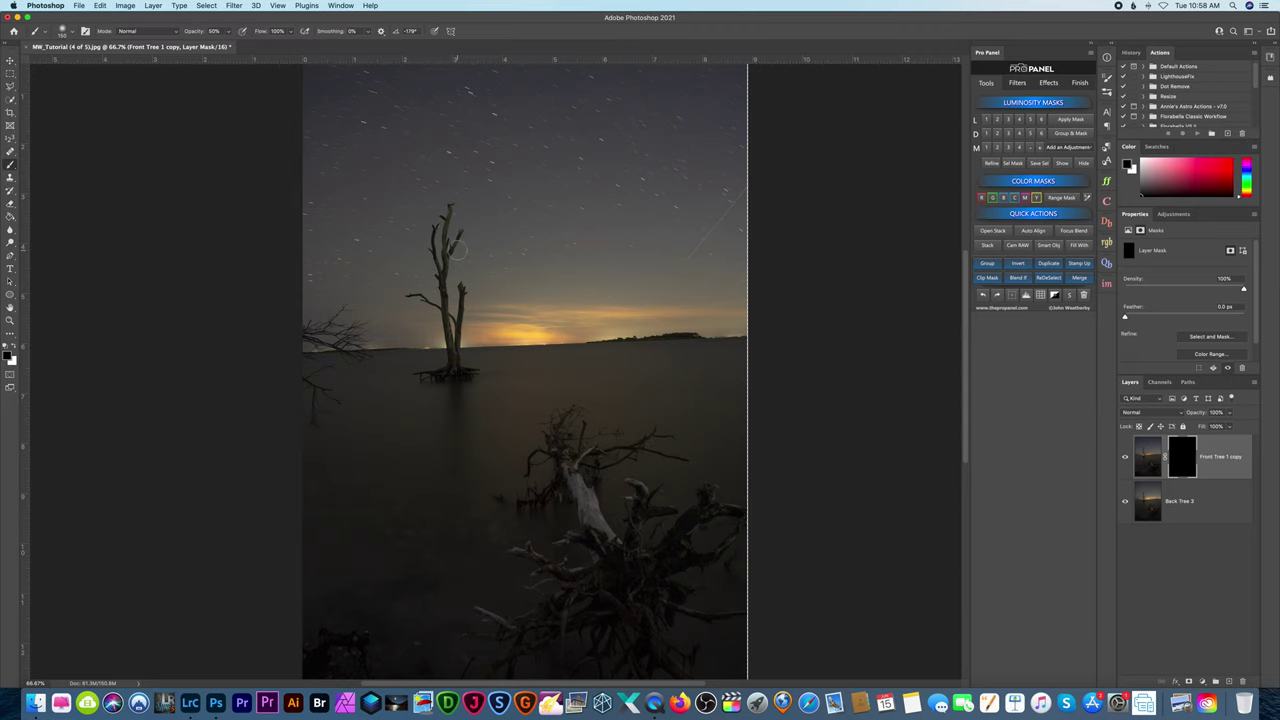
pyautogui.scroll(5, 457, 249)
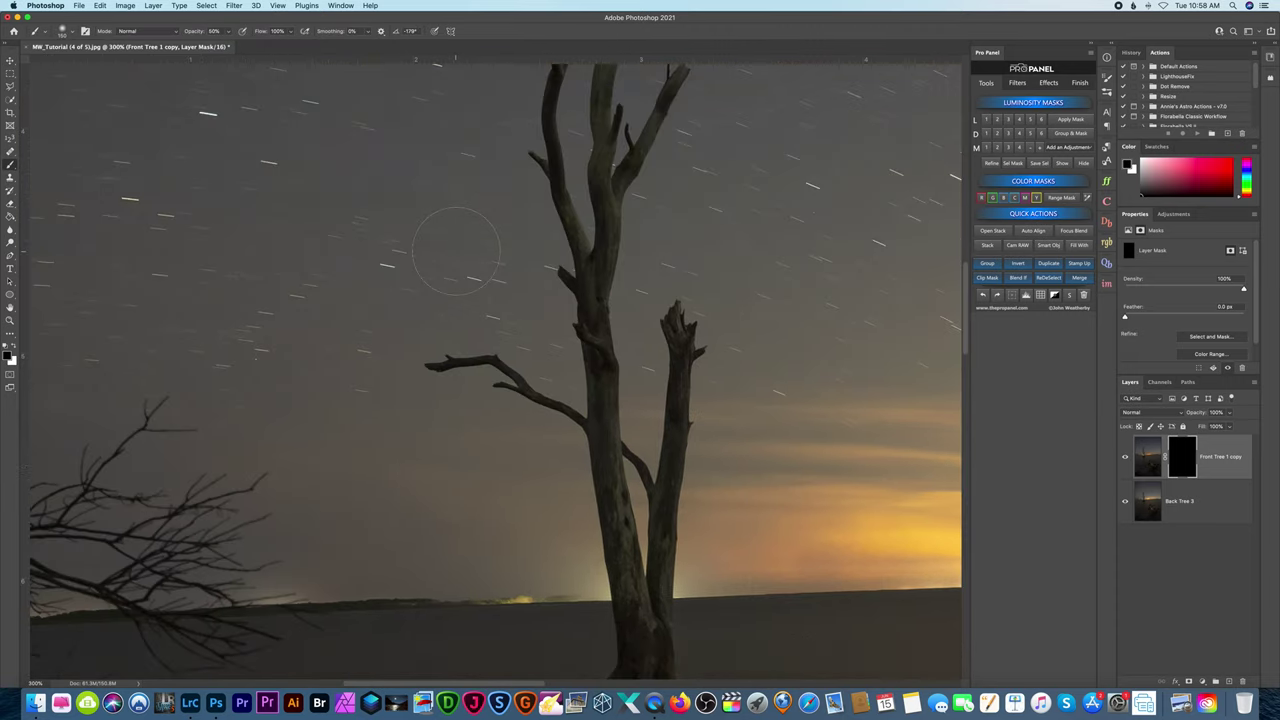
pyautogui.press('x')
pyautogui.moveTo(457, 249); pyautogui.dragTo(592, 414)
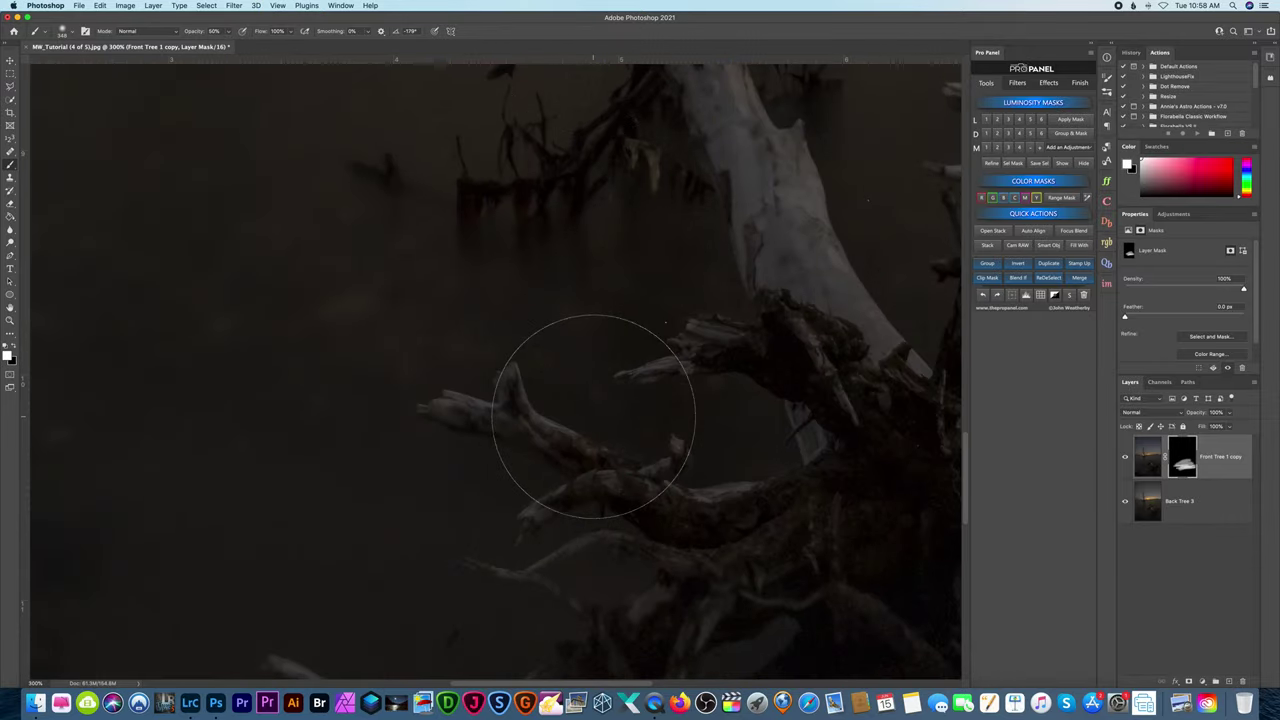
pyautogui.hscroll(10, 585, 420)
pyautogui.hscroll(-3, 545, 425)
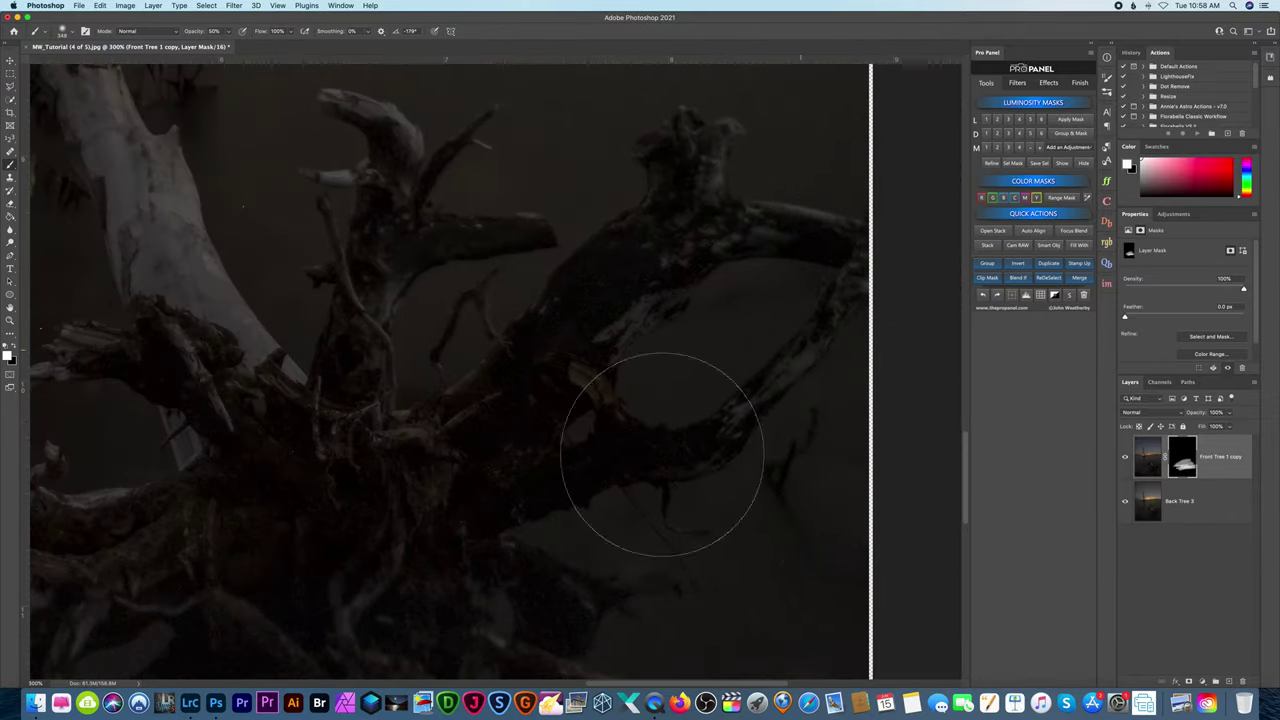
pyautogui.moveTo(662, 453)
pyautogui.mouseDown()
pyautogui.moveTo(750, 234)
pyautogui.moveTo(625, 190)
pyautogui.moveTo(407, 263)
pyautogui.moveTo(300, 256)
pyautogui.moveTo(366, 303)
pyautogui.mouseUp()
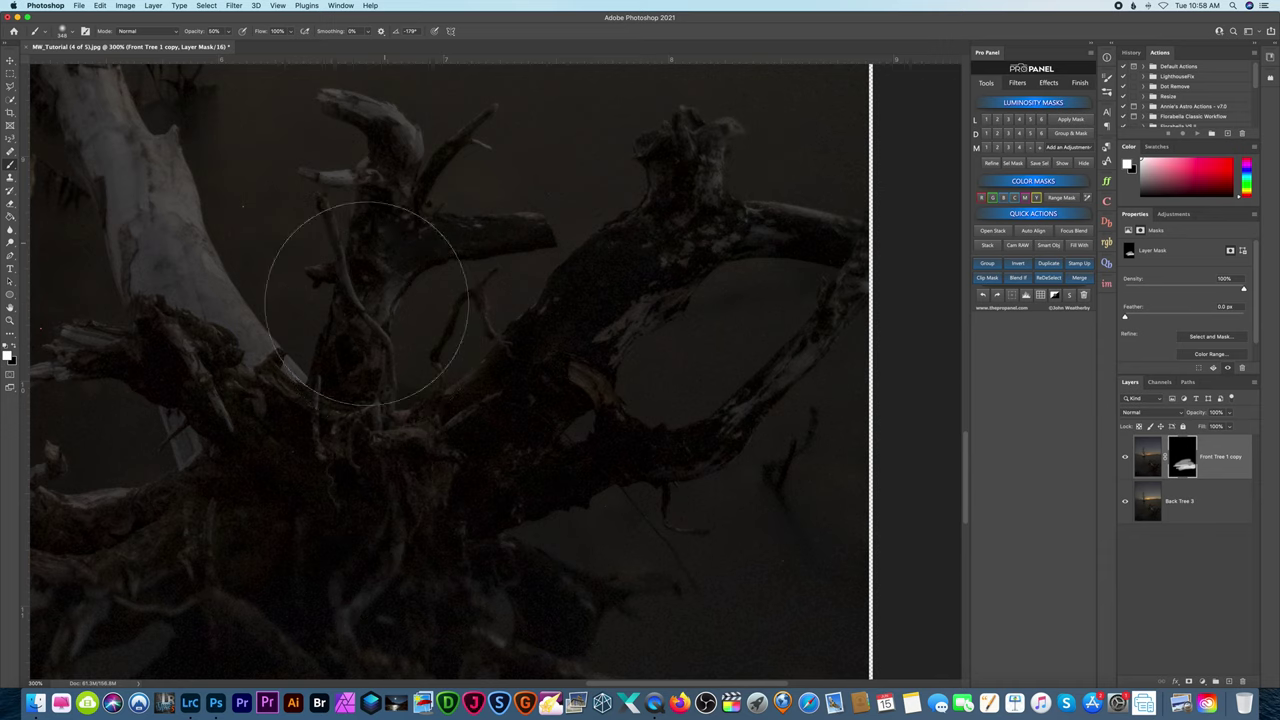
pyautogui.scroll(-5, 463, 225)
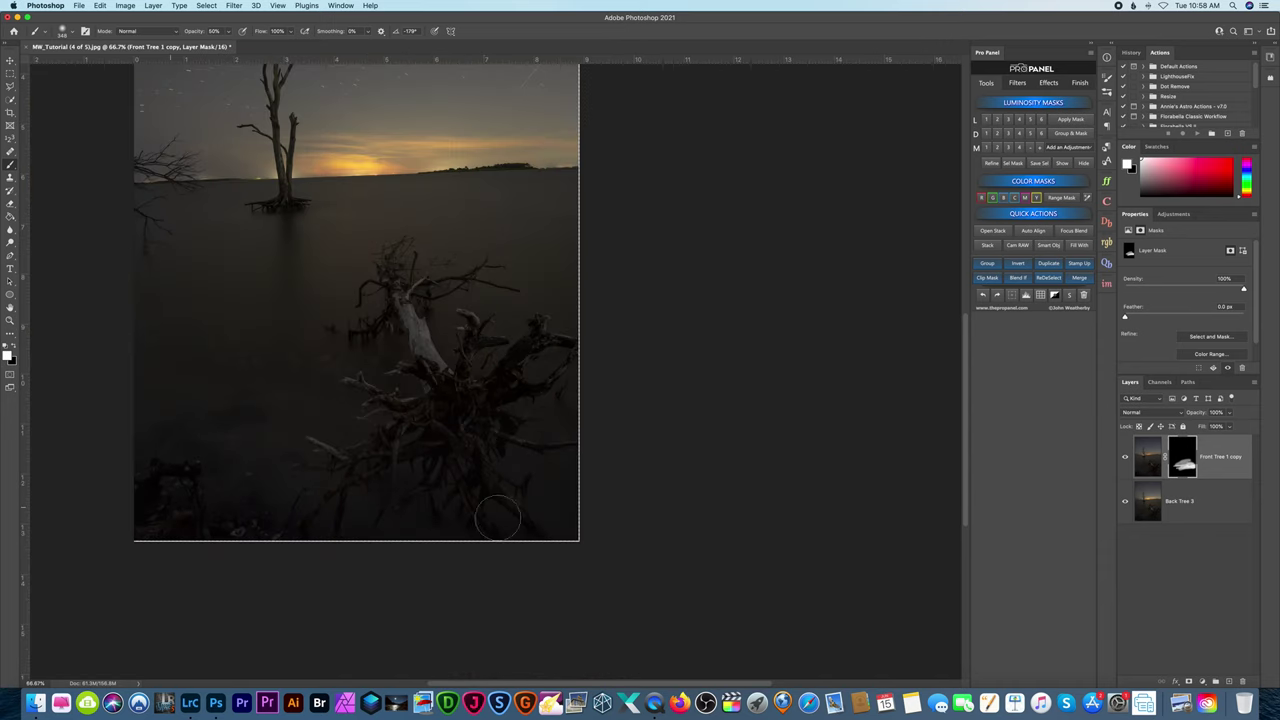
# Resize the brush to 460 px, then to 130 px at 400% zoom, and zoom back out
pyautogui.click(72, 32)
pyautogui.moveTo(104, 62); pyautogui.dragTo(111, 62)
pyautogui.press('Return')
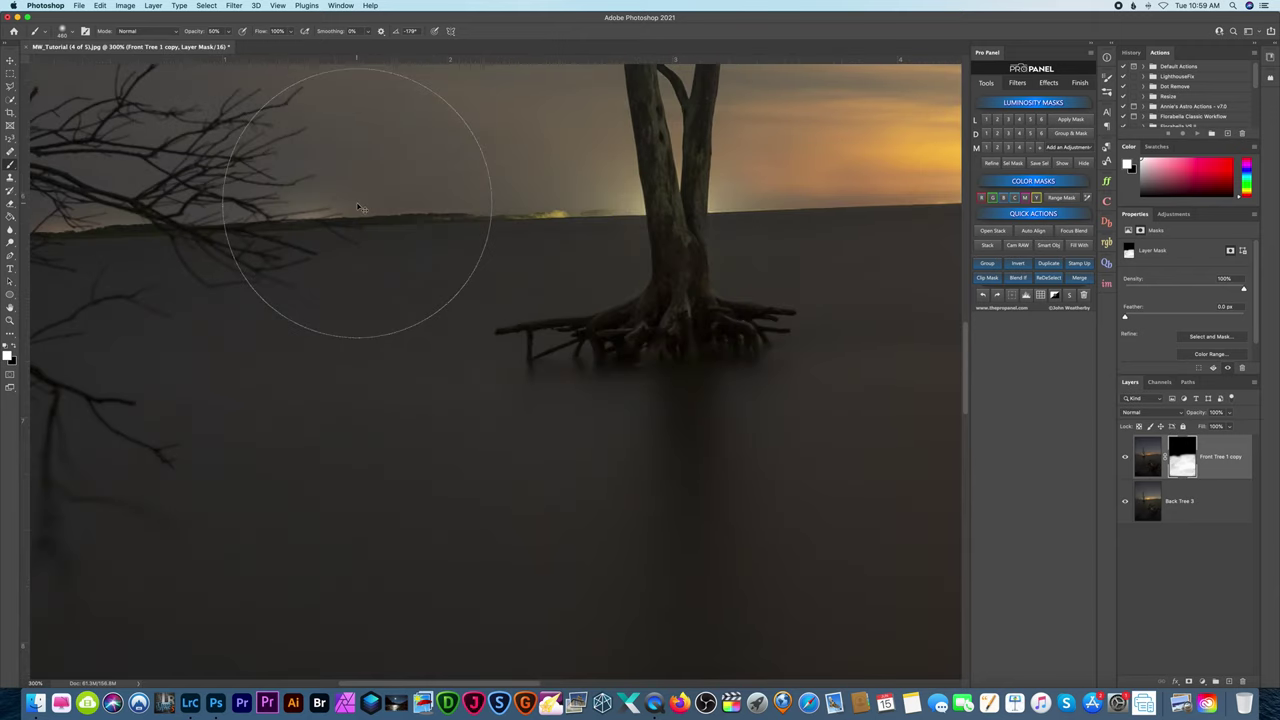
pyautogui.press('super+plus')
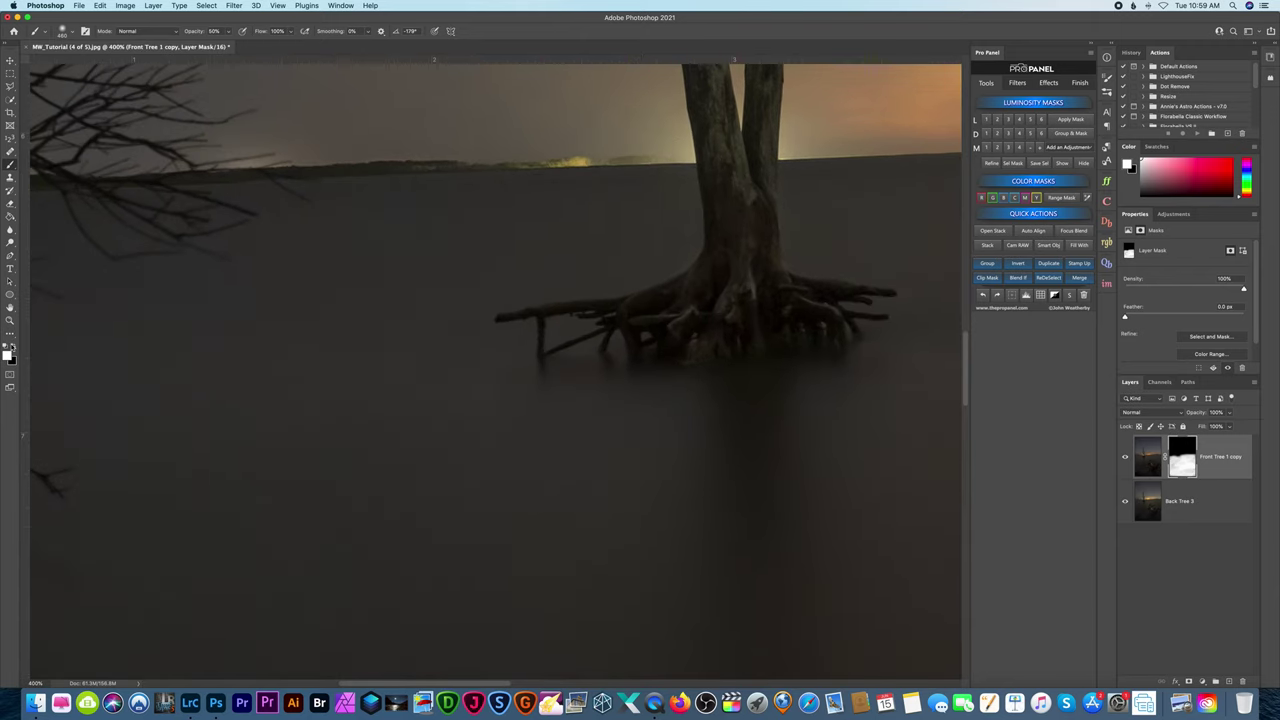
pyautogui.click(64, 31)
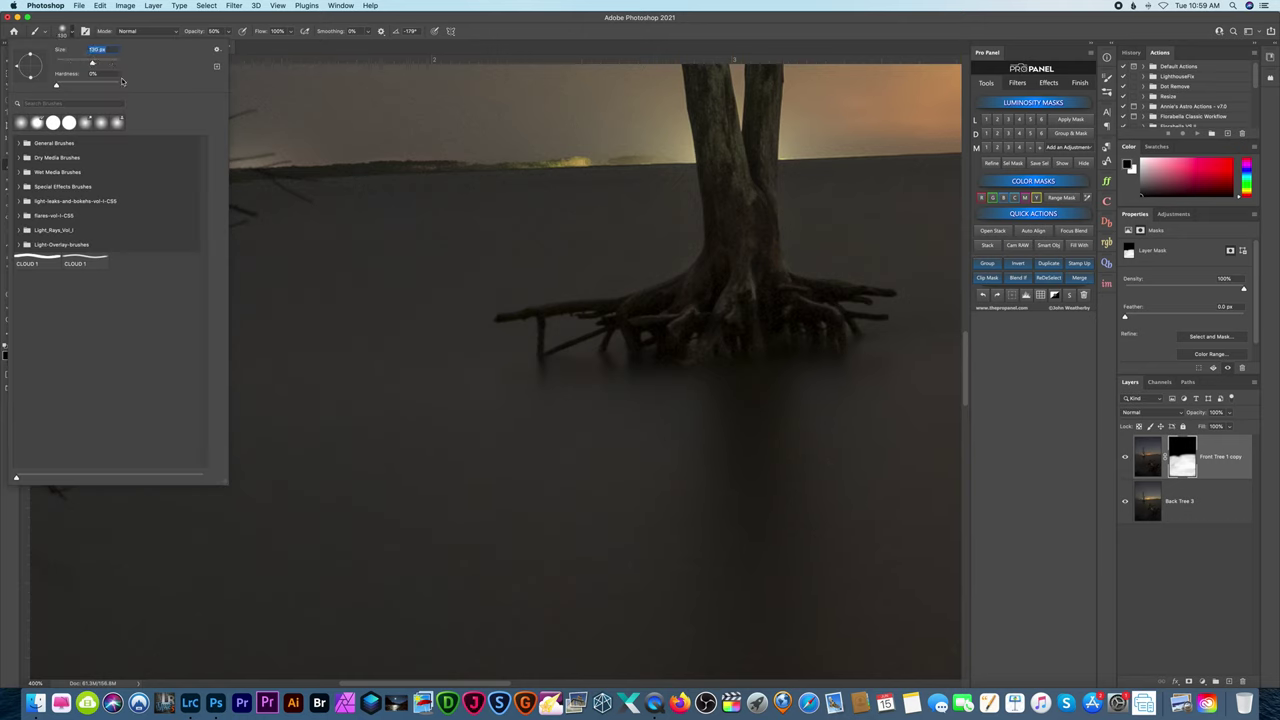
pyautogui.press('Return')
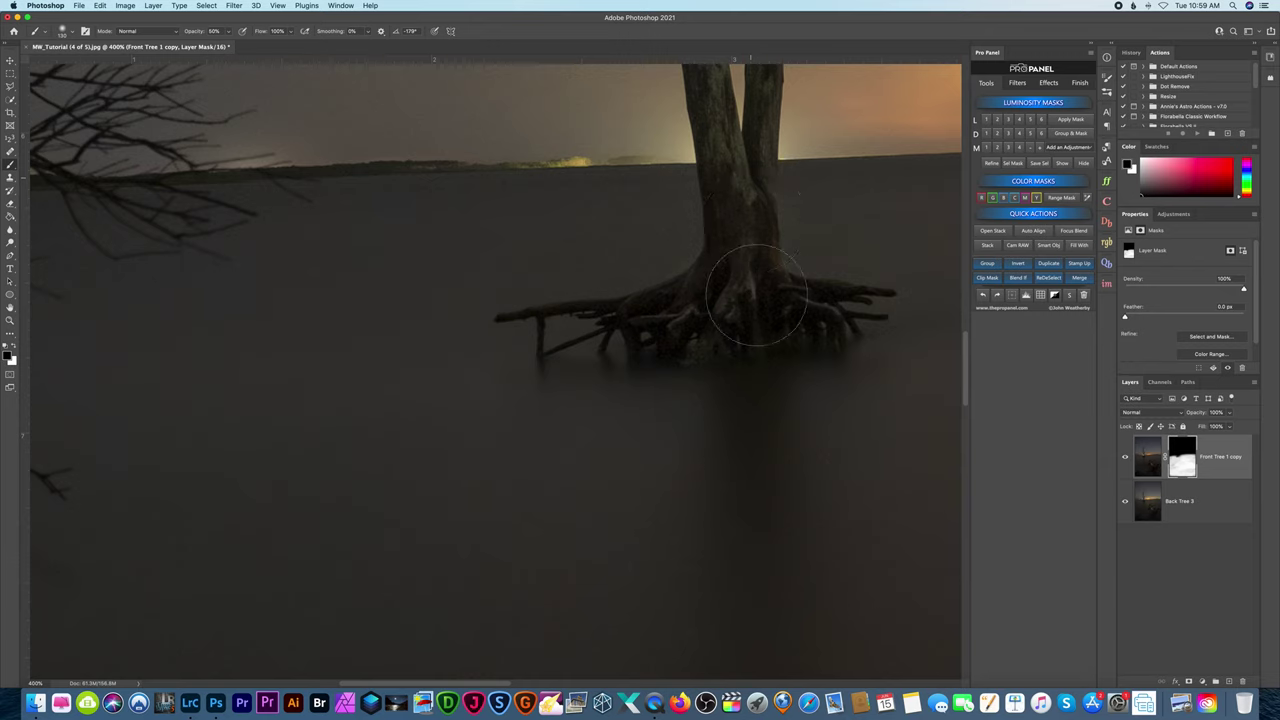
pyautogui.hscroll(-5, 714, 330)
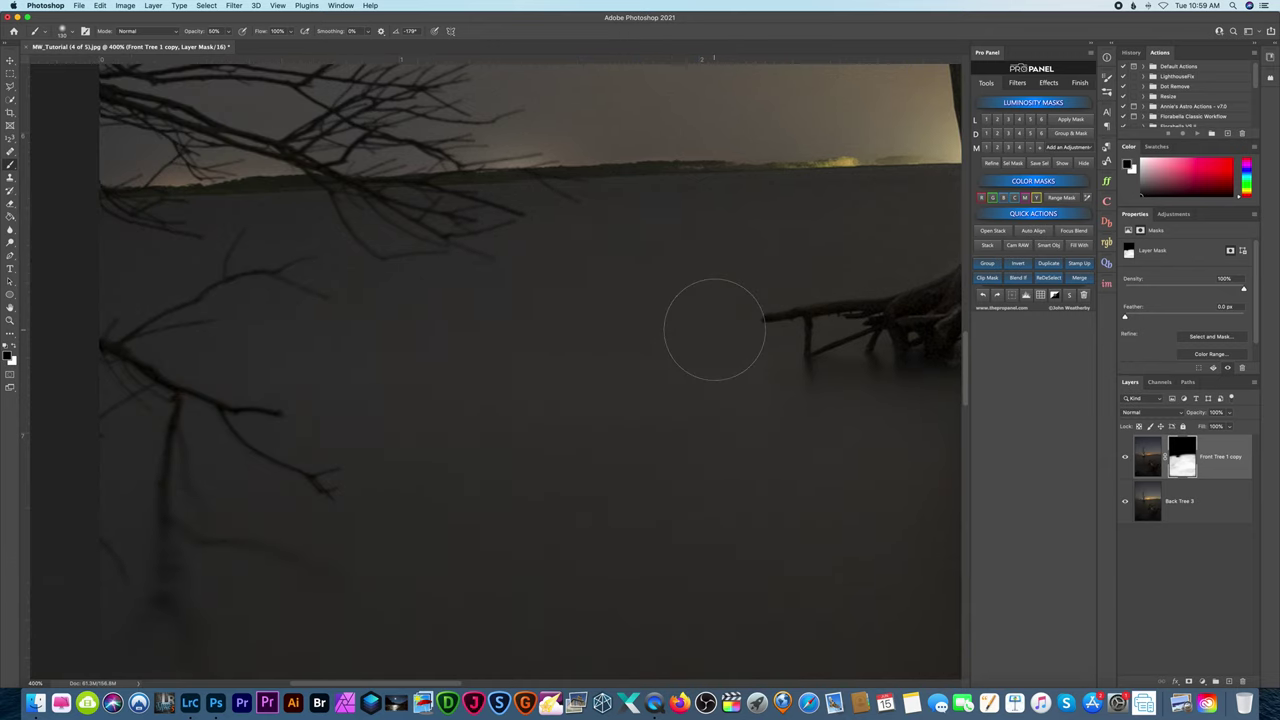
pyautogui.press('super+minus')
pyautogui.press('super+minus')
pyautogui.press('super+minus')
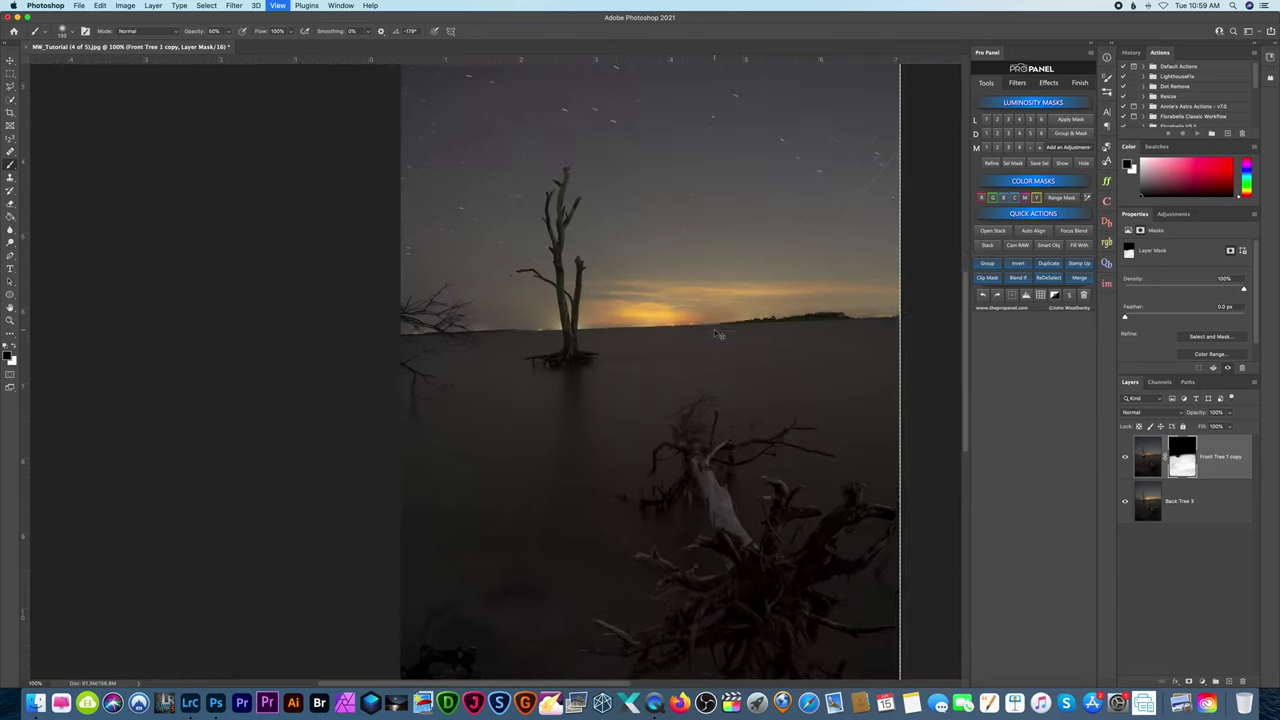
pyautogui.press('super+minus')
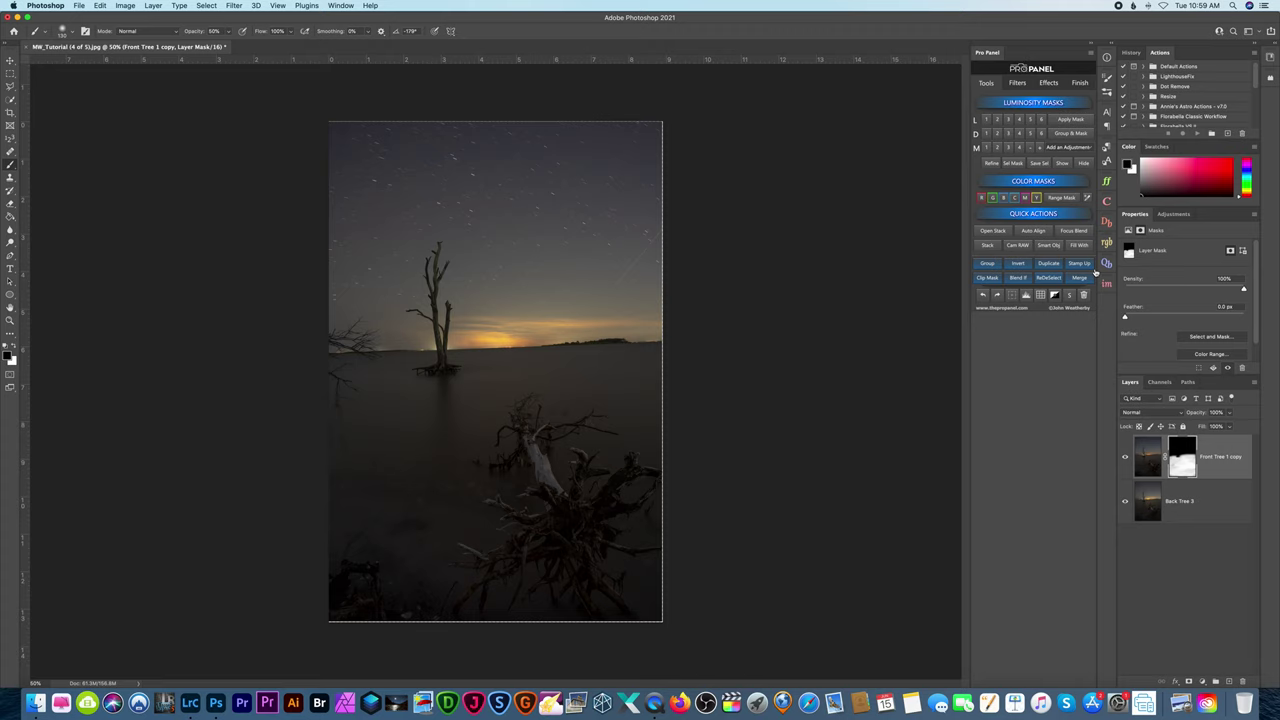
# Stamp all visible layers into Layer 1 with the ProPanel's Stamp Up, then switch to the Move tool
pyautogui.click(1080, 264)
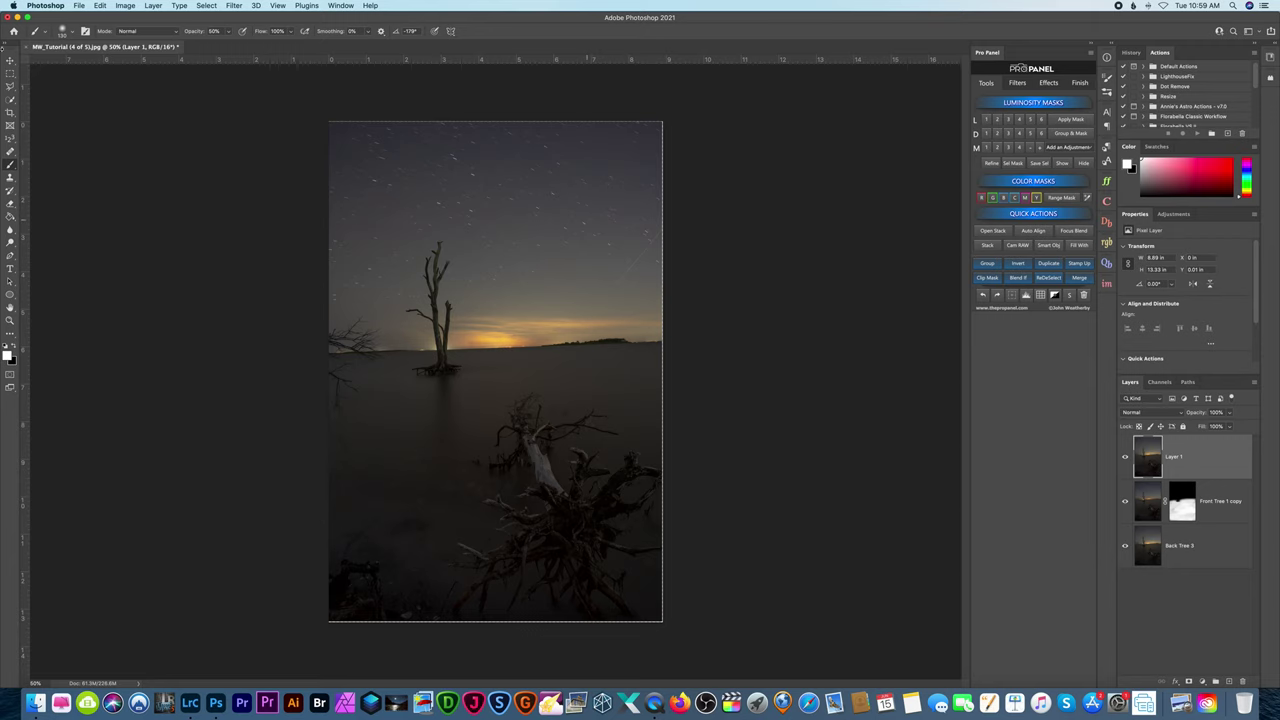
pyautogui.press('v')
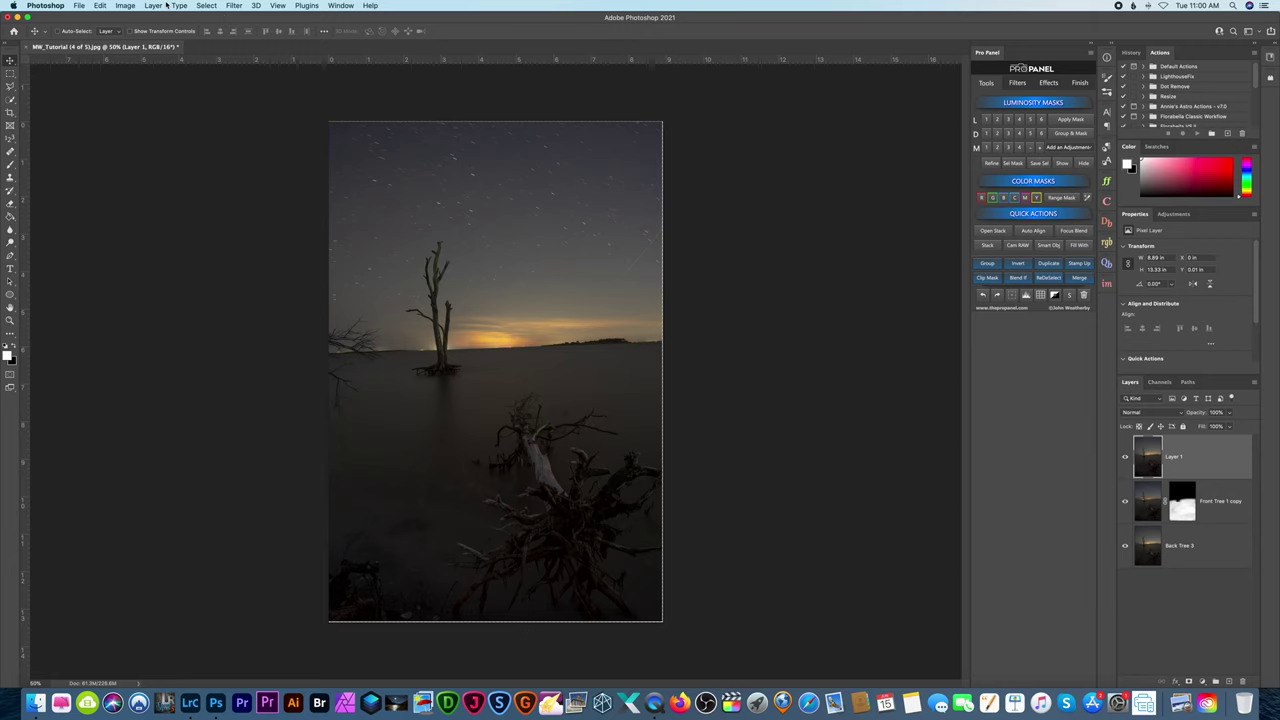
# Run Sky Replacement, position the Milky Way above the tree and fade the horizon edge to 50
pyautogui.click(101, 6)
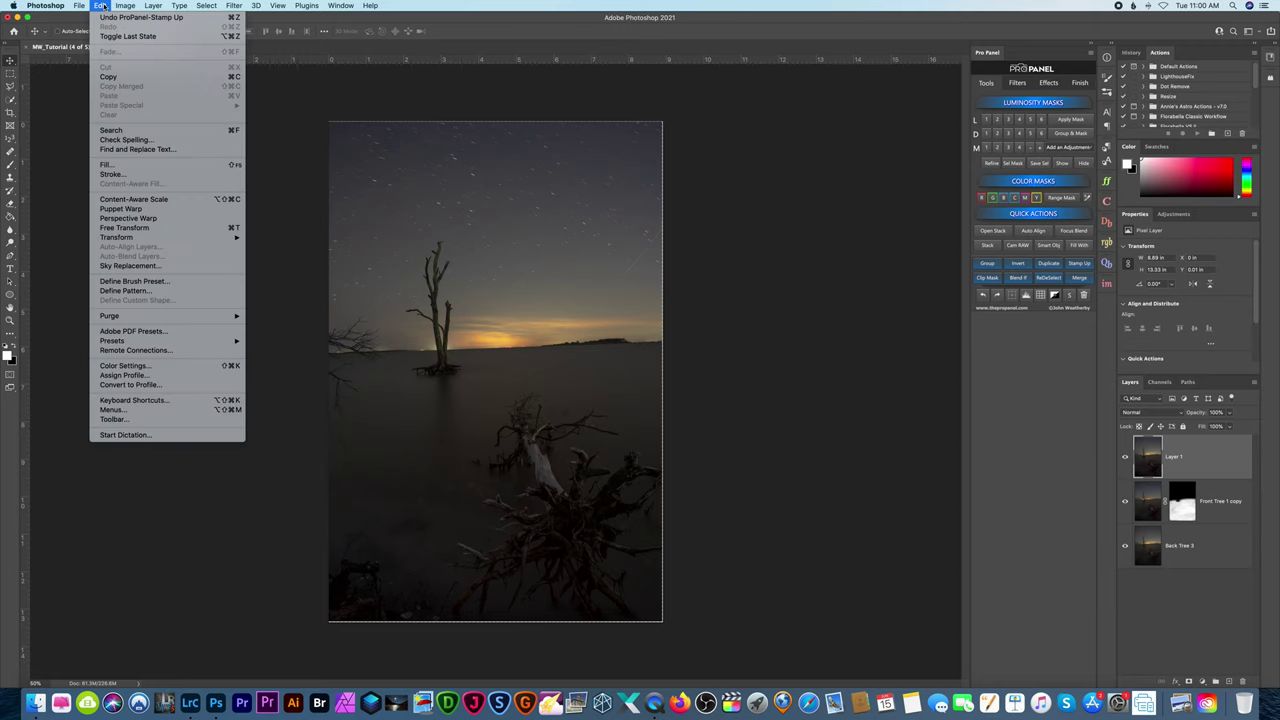
pyautogui.click(143, 265)
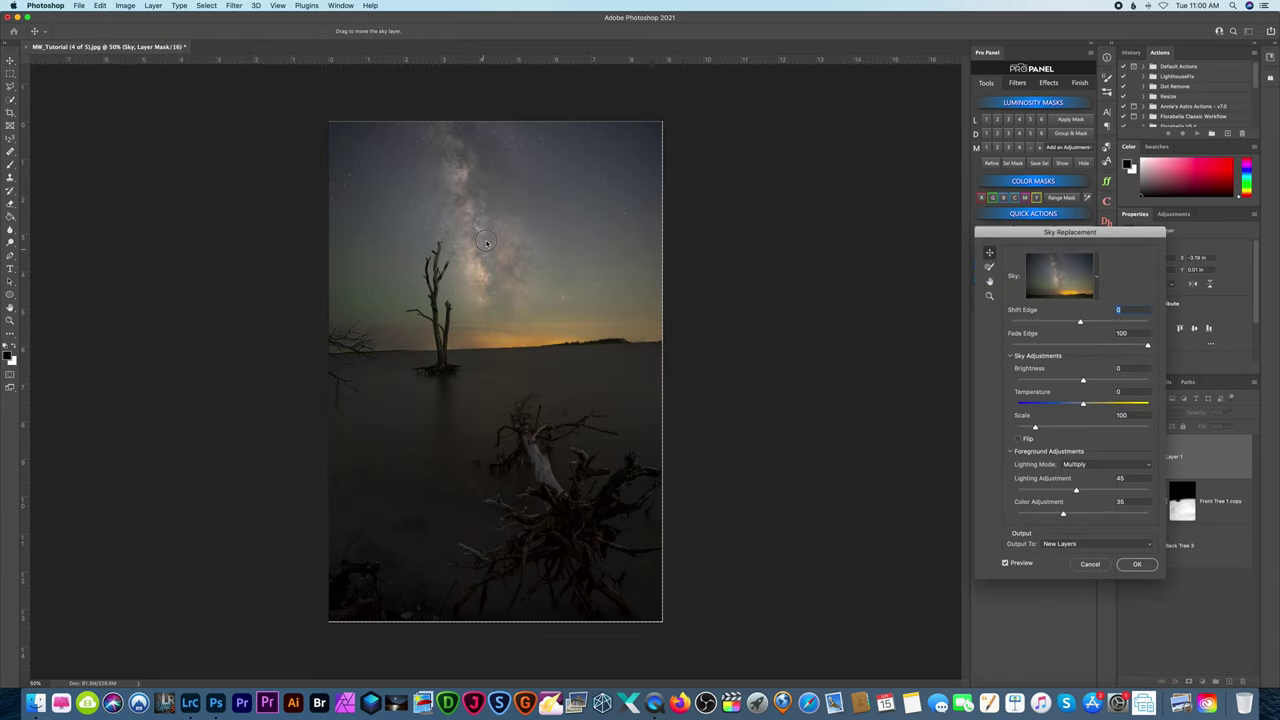
pyautogui.moveTo(483, 210); pyautogui.dragTo(476, 240)
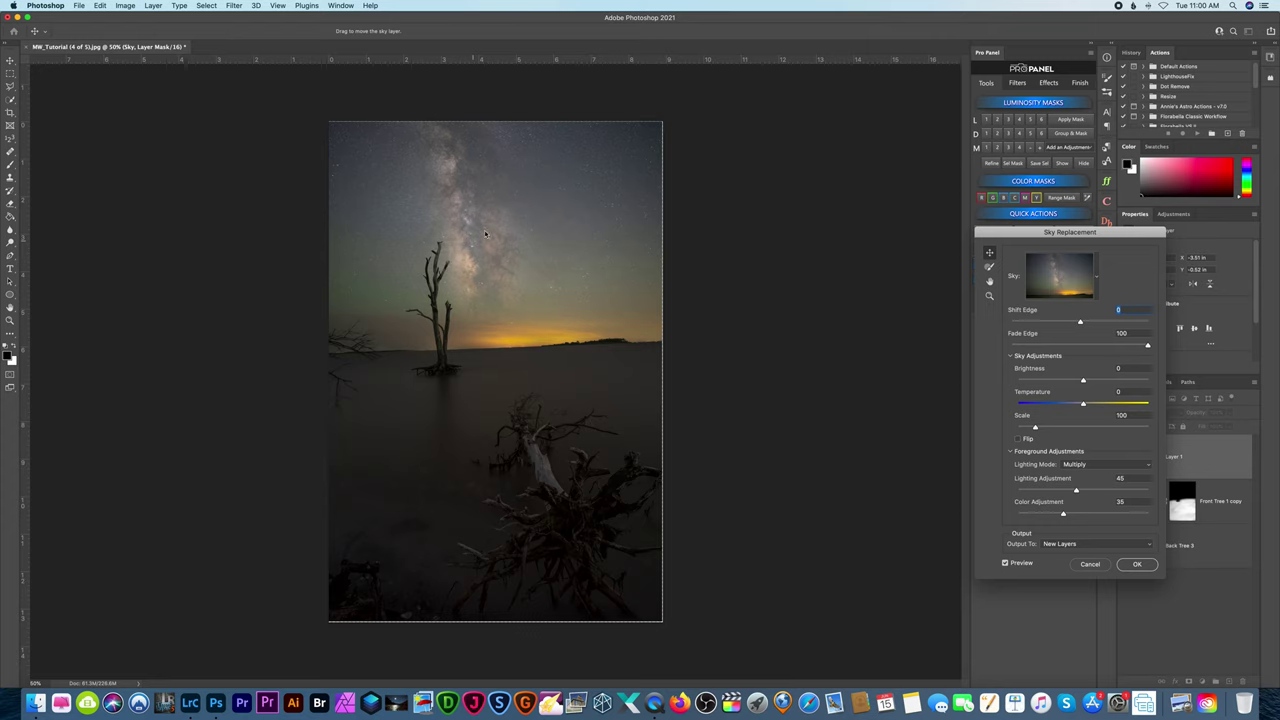
pyautogui.moveTo(1072, 324)
pyautogui.mouseDown()
pyautogui.moveTo(1058, 325)
pyautogui.moveTo(1094, 322)
pyautogui.moveTo(1079, 346)
pyautogui.mouseUp()
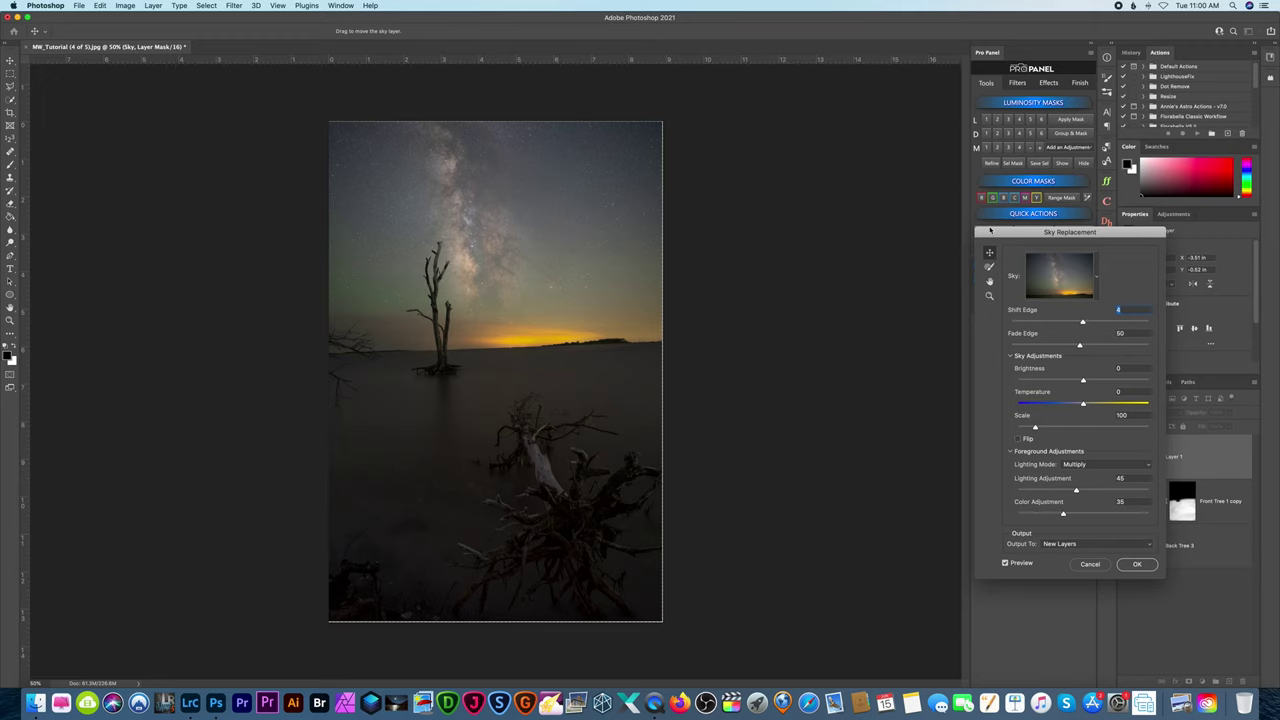
# Zoom in on the treetop and set the Sky Brush to 23 px
pyautogui.press('super+equal')
pyautogui.press('super+equal')
pyautogui.press('super+equal')
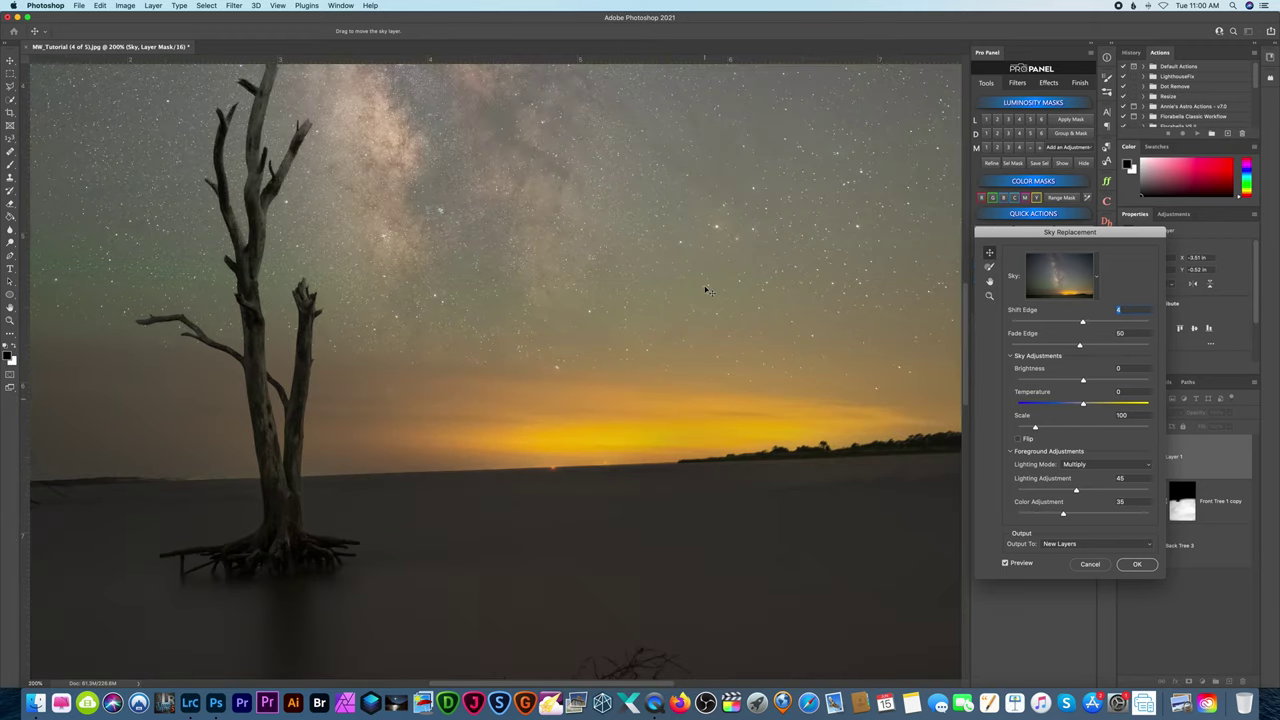
pyautogui.scroll(5, 706, 290)
pyautogui.hscroll(-5, 706, 290)
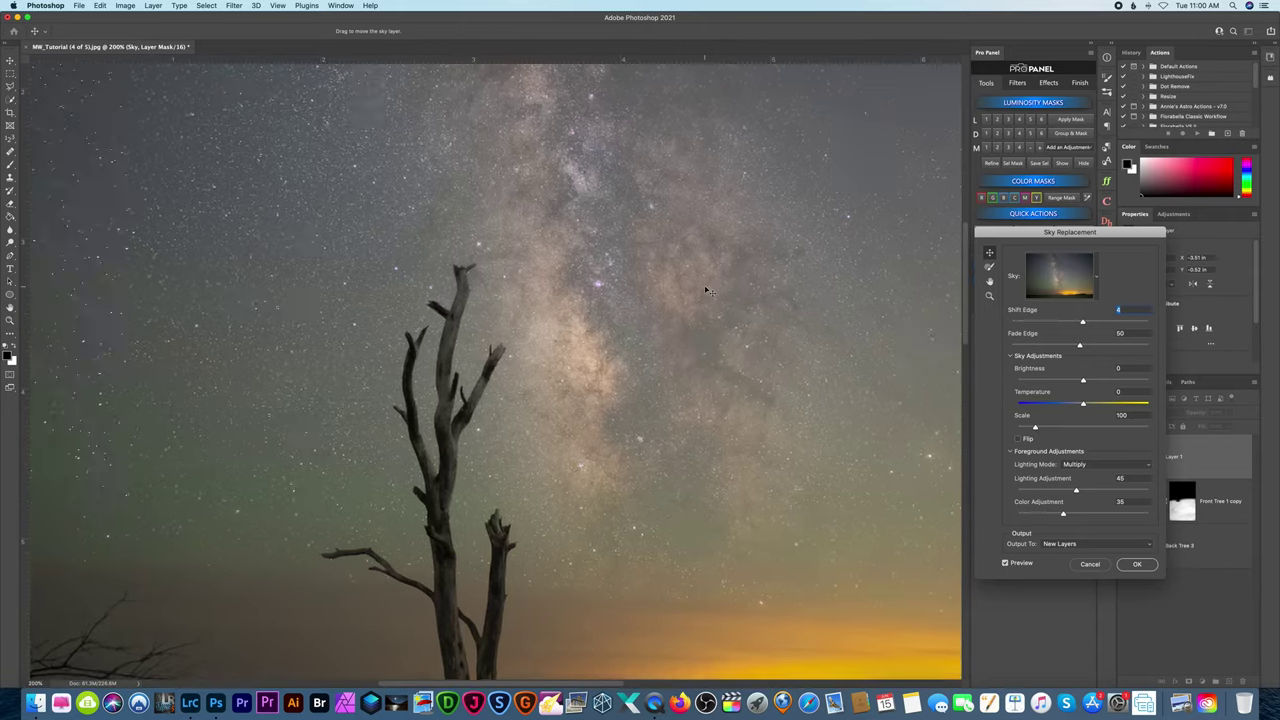
pyautogui.press('super+equal')
pyautogui.press('super+equal')
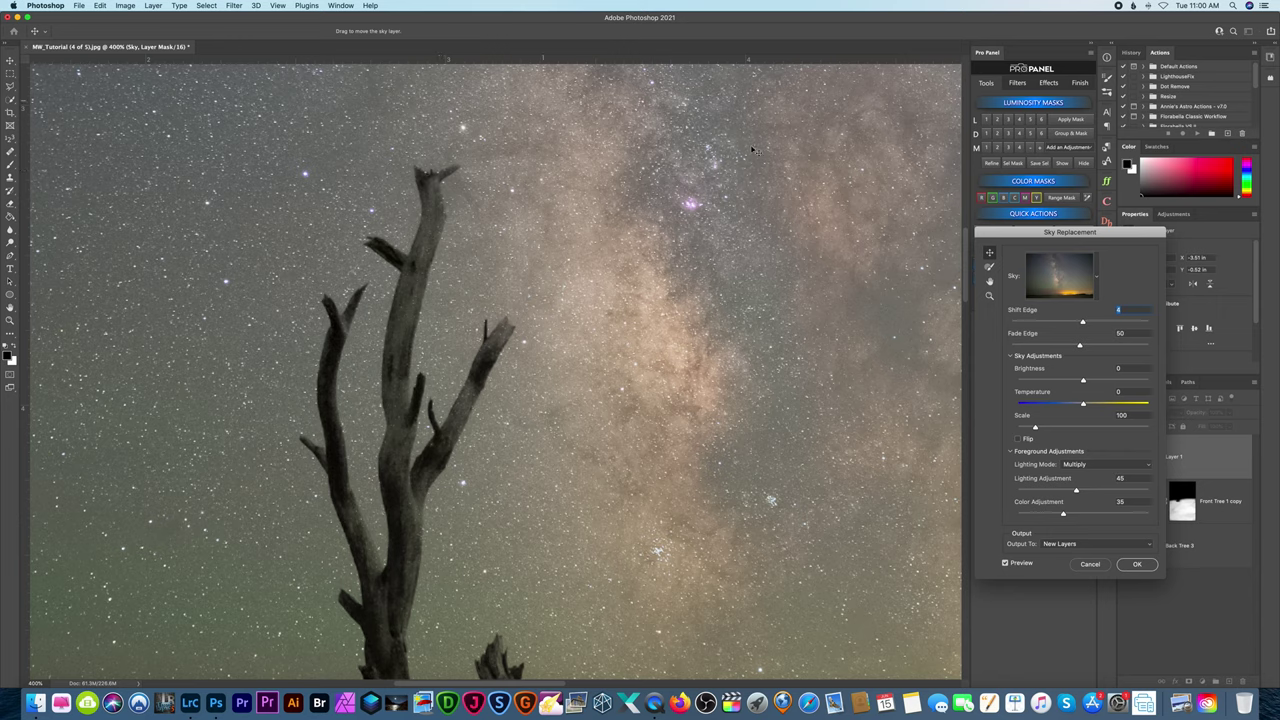
pyautogui.click(990, 267)
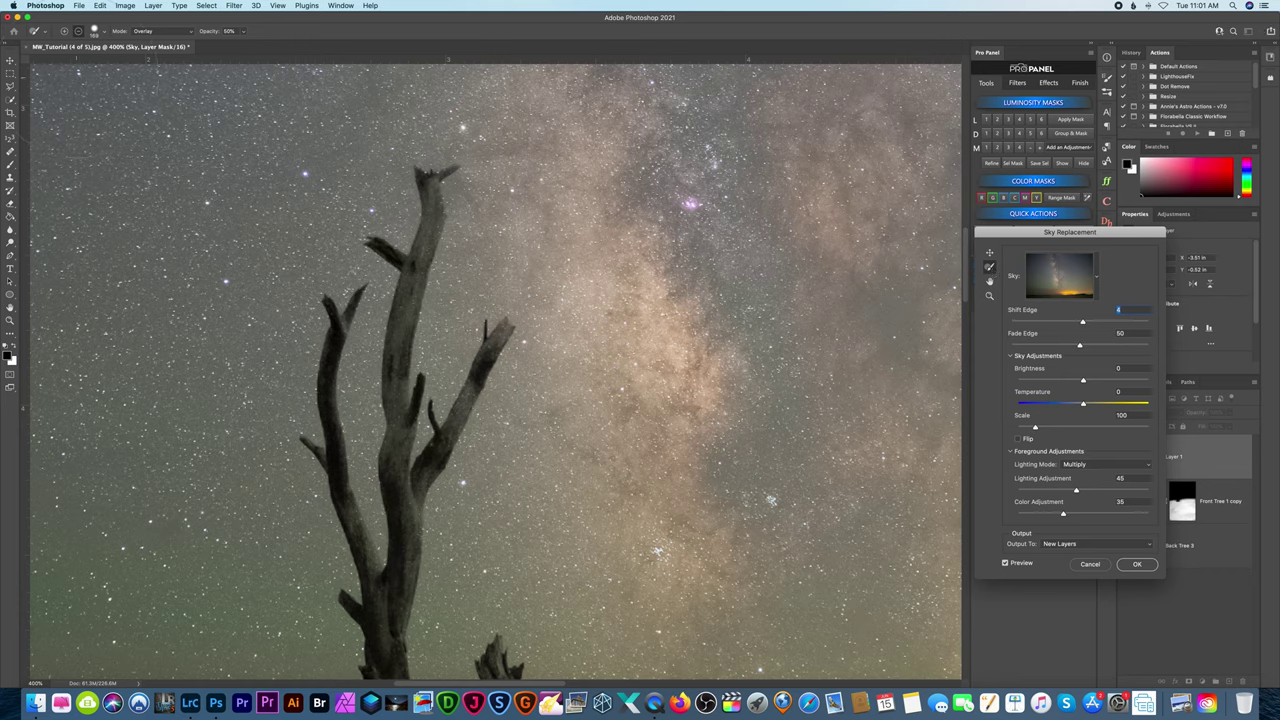
pyautogui.click(94, 31)
pyautogui.moveTo(84, 62); pyautogui.dragTo(70, 62)
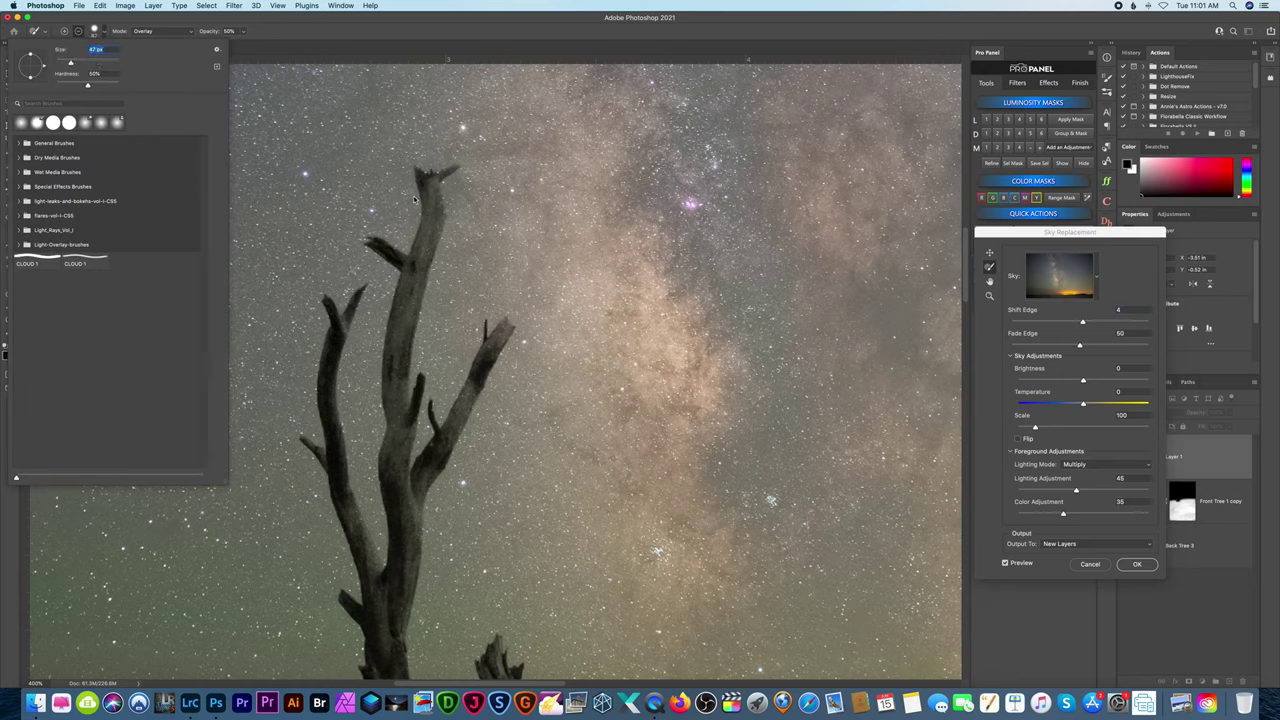
pyautogui.click(430, 176)
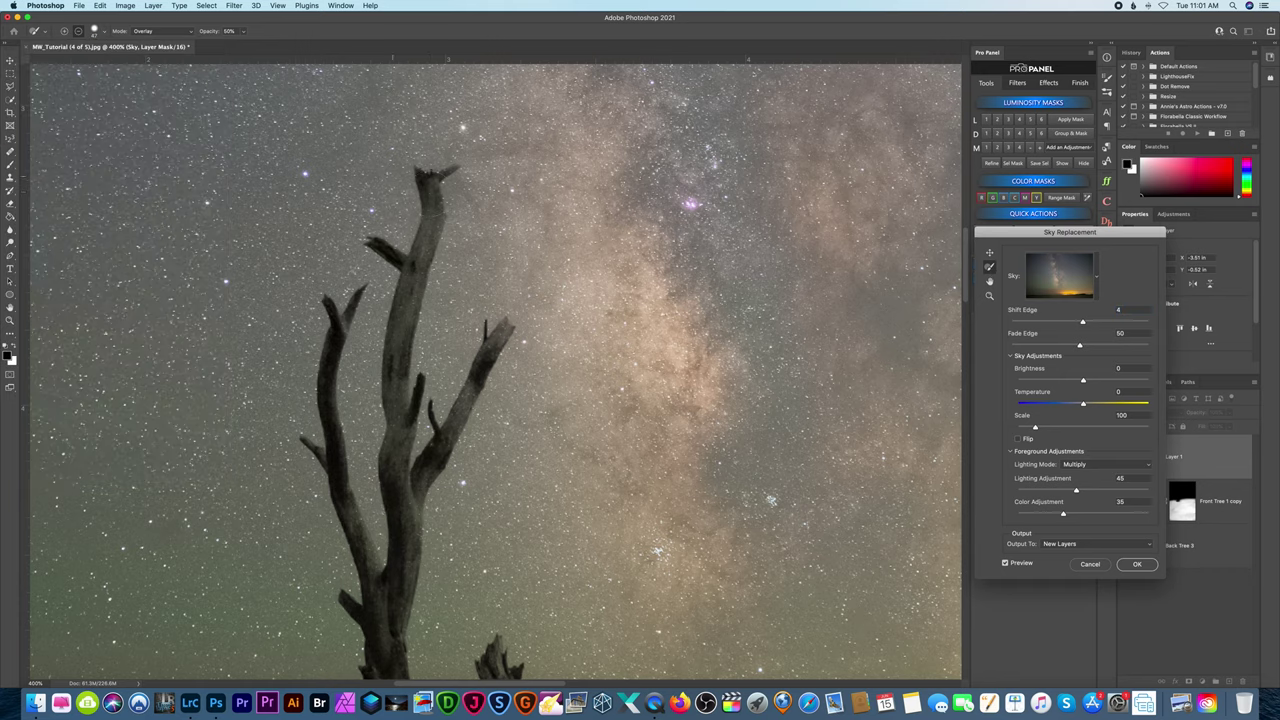
pyautogui.click(96, 35)
pyautogui.moveTo(68, 64); pyautogui.dragTo(63, 65)
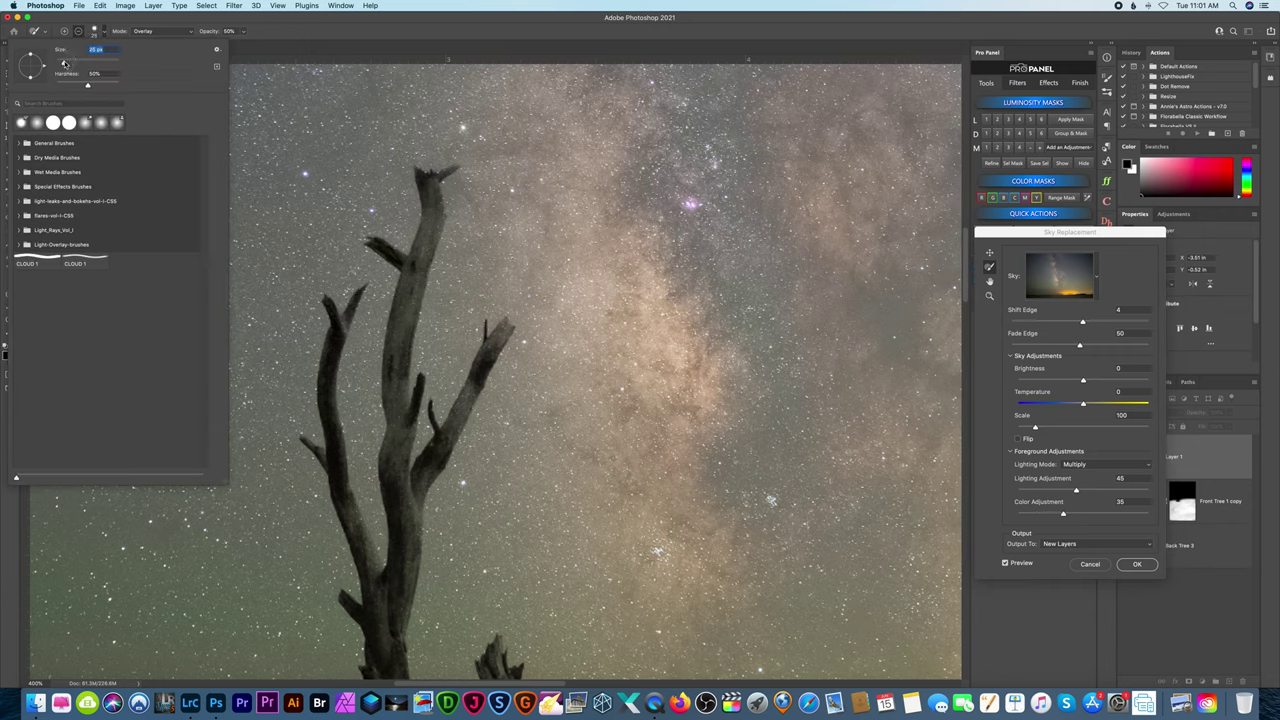
pyautogui.click(431, 178)
# Paint over the treetop, upper trunk, right, left and side branches to darken them
pyautogui.moveTo(444, 176)
pyautogui.mouseDown()
pyautogui.moveTo(402, 346)
pyautogui.moveTo(398, 460)
pyautogui.moveTo(418, 540)
pyautogui.mouseUp()
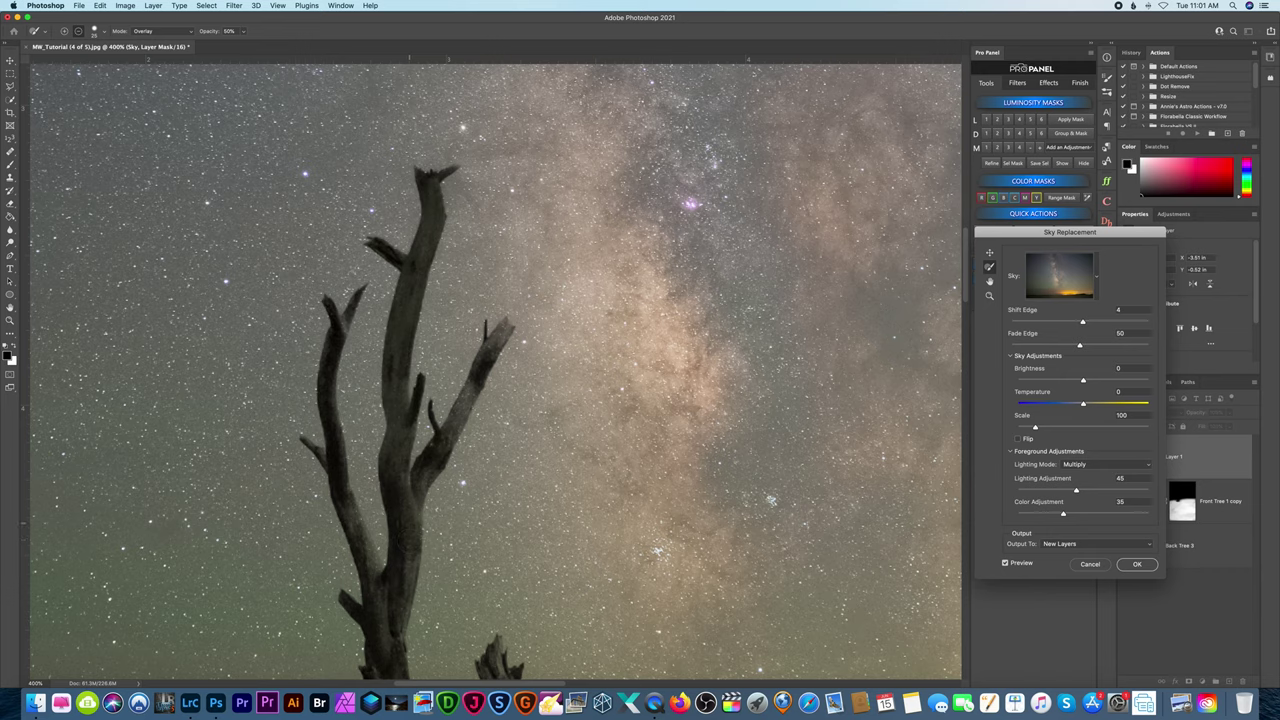
pyautogui.moveTo(450, 426)
pyautogui.mouseDown()
pyautogui.moveTo(510, 320)
pyautogui.moveTo(455, 440)
pyautogui.mouseUp()
pyautogui.moveTo(354, 300)
pyautogui.mouseDown()
pyautogui.moveTo(334, 395)
pyautogui.moveTo(385, 601)
pyautogui.mouseUp()
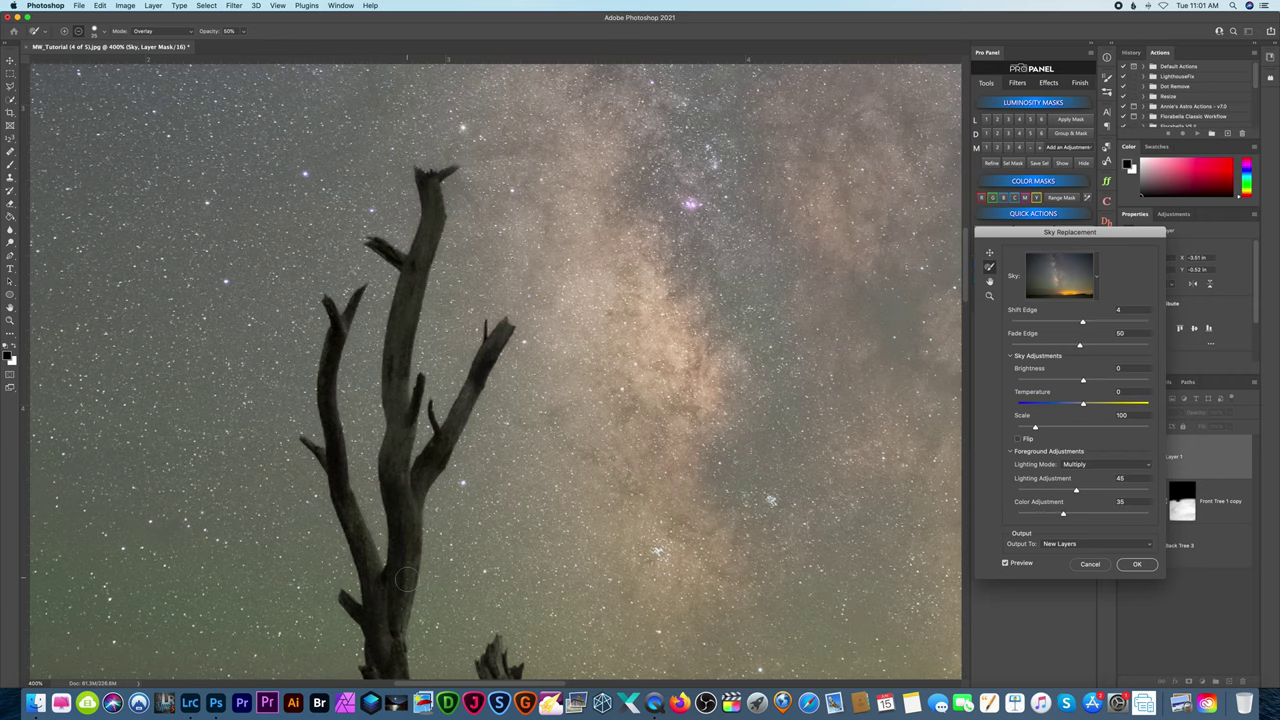
pyautogui.moveTo(391, 576); pyautogui.dragTo(459, 350)
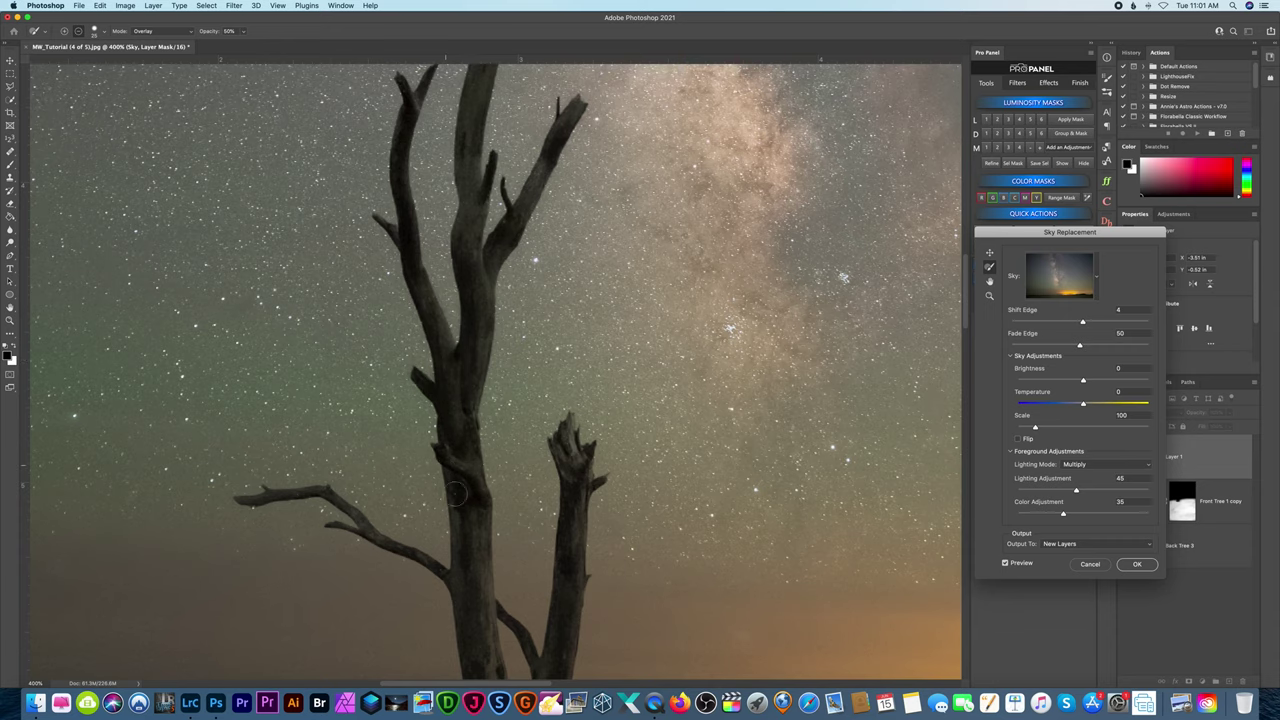
pyautogui.moveTo(490, 555); pyautogui.dragTo(449, 357)
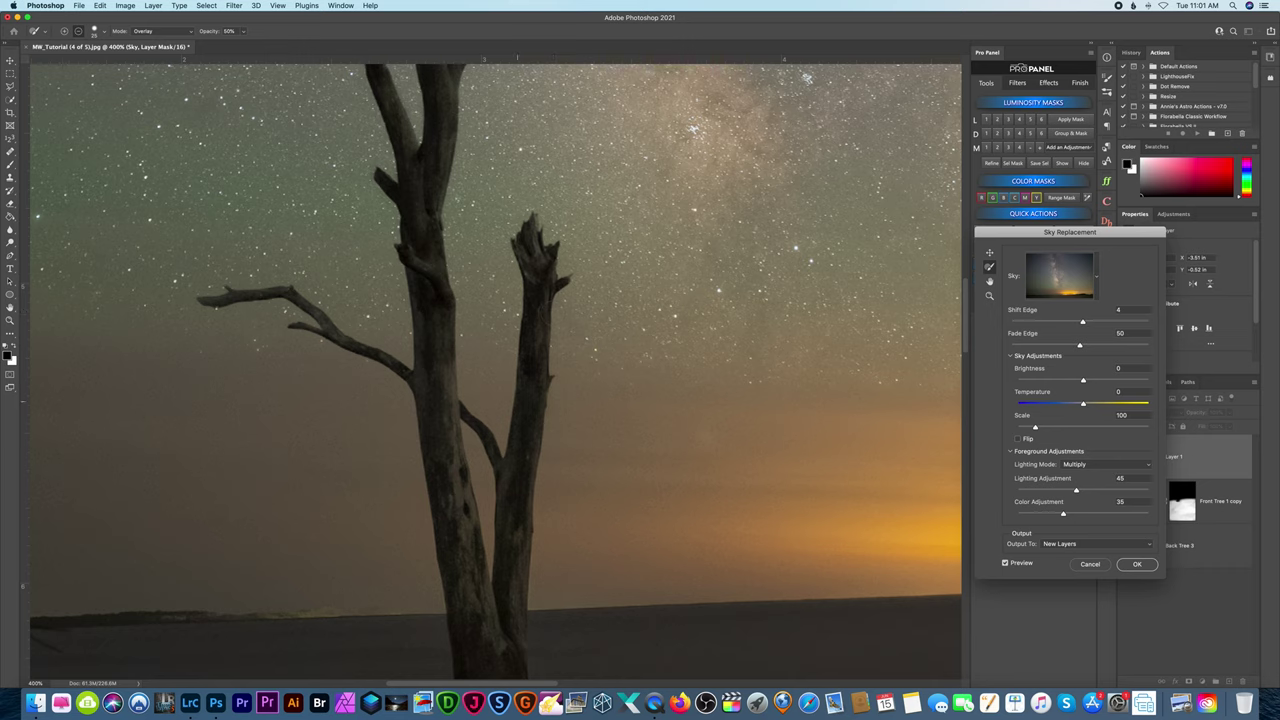
pyautogui.moveTo(205, 300); pyautogui.dragTo(338, 322)
# Check the blend along the lower trunk, horizon and right treeline, then zoom out
pyautogui.moveTo(467, 494); pyautogui.dragTo(486, 363)
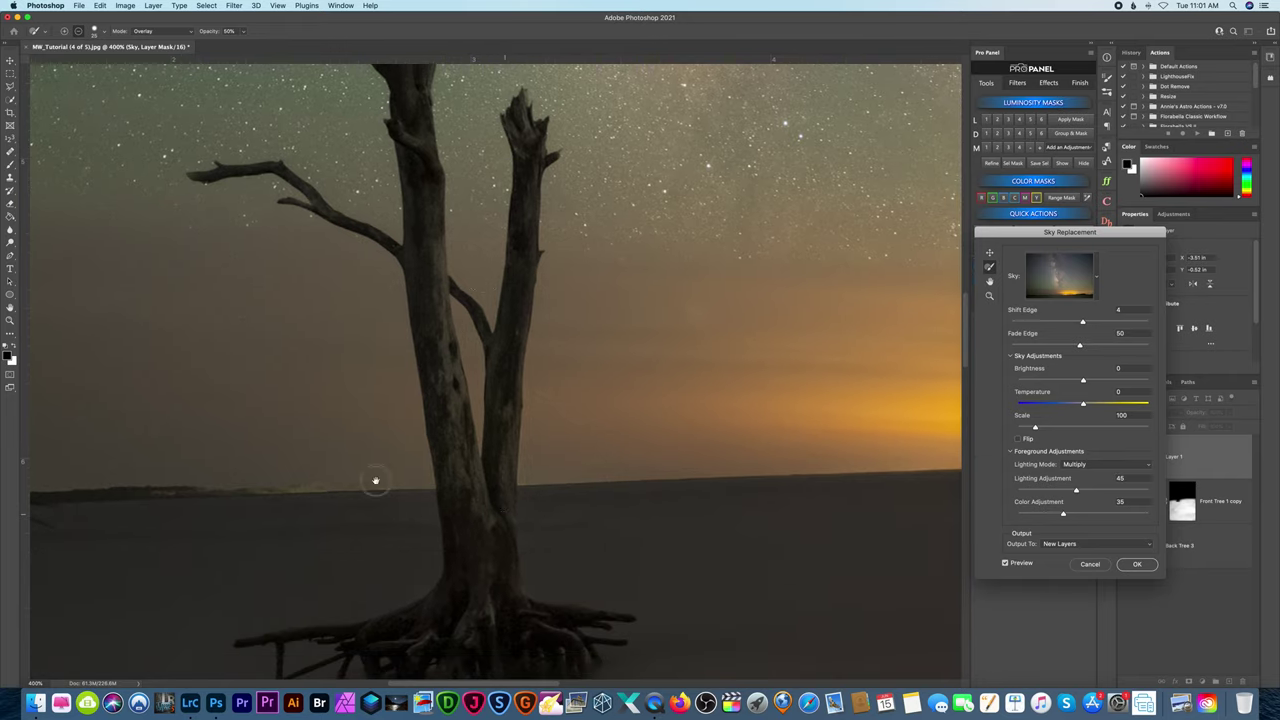
pyautogui.hscroll(10, 717, 457)
pyautogui.hscroll(6, 491, 520)
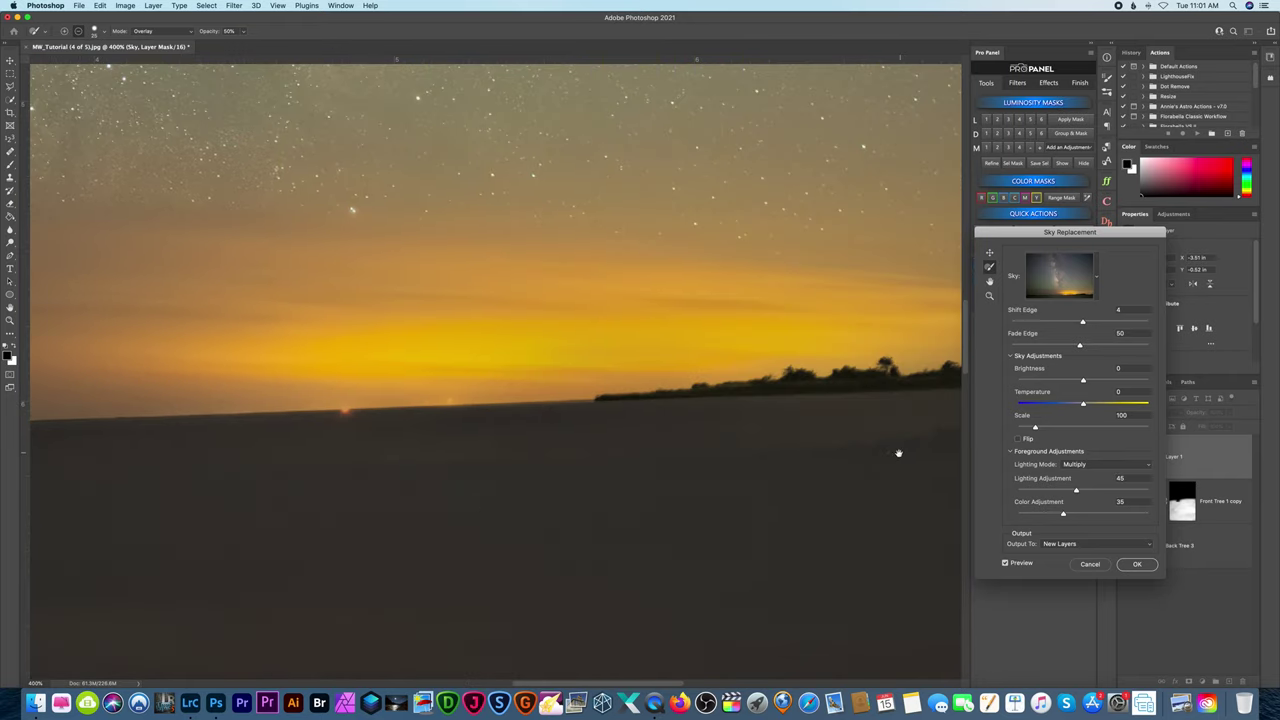
pyautogui.moveTo(898, 453); pyautogui.dragTo(697, 481)
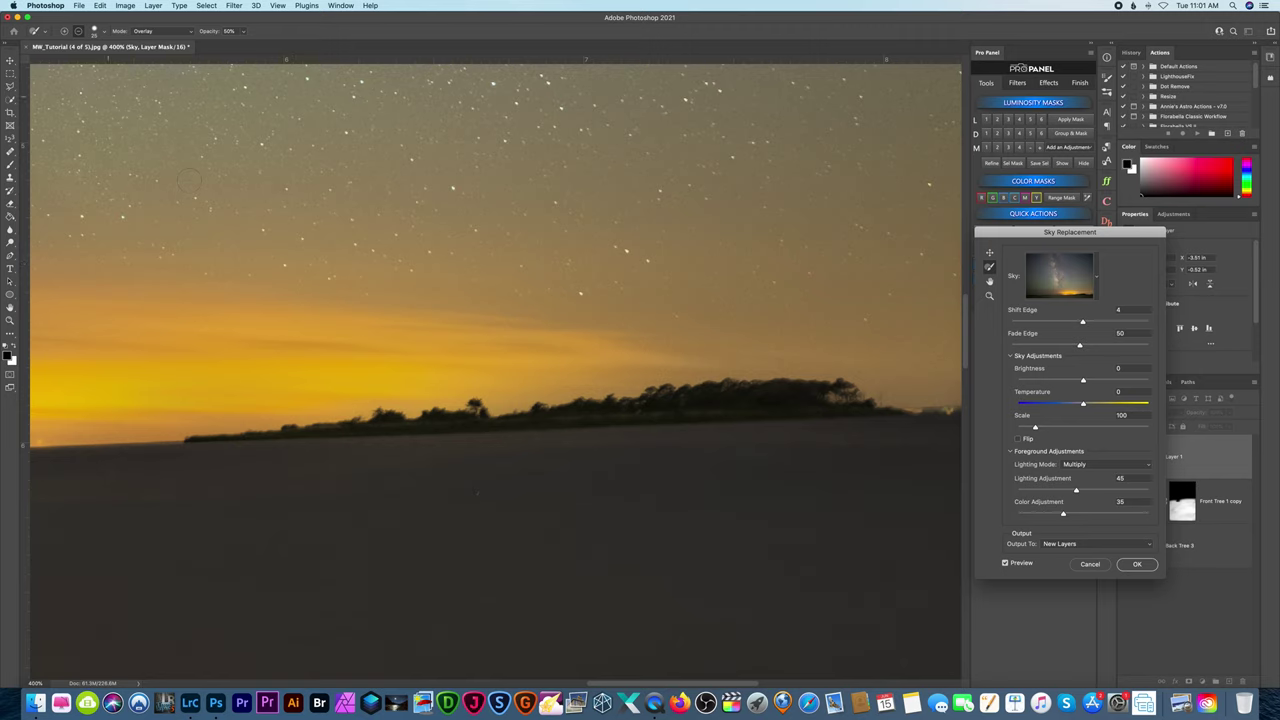
pyautogui.hscroll(-10, 495, 370)
pyautogui.scroll(-3, 495, 370)
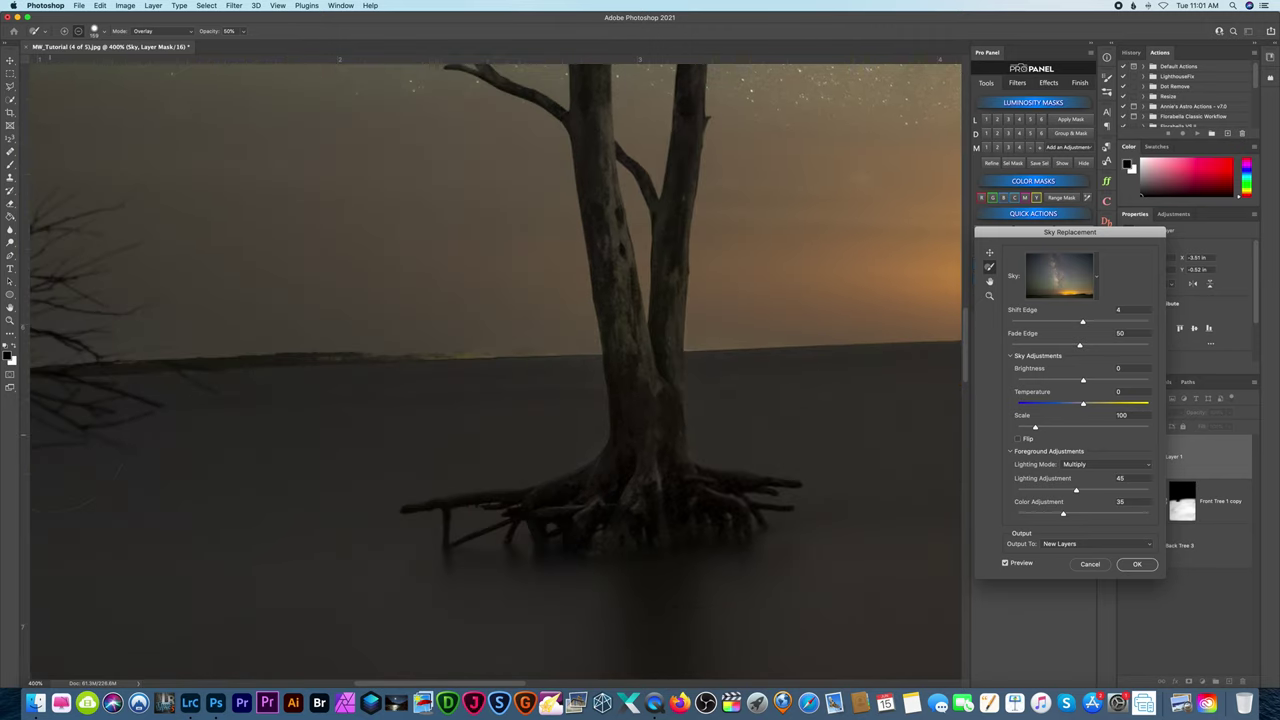
pyautogui.scroll(-5, 677, 403)
pyautogui.scroll(3, 677, 403)
pyautogui.hscroll(5, 409, 380)
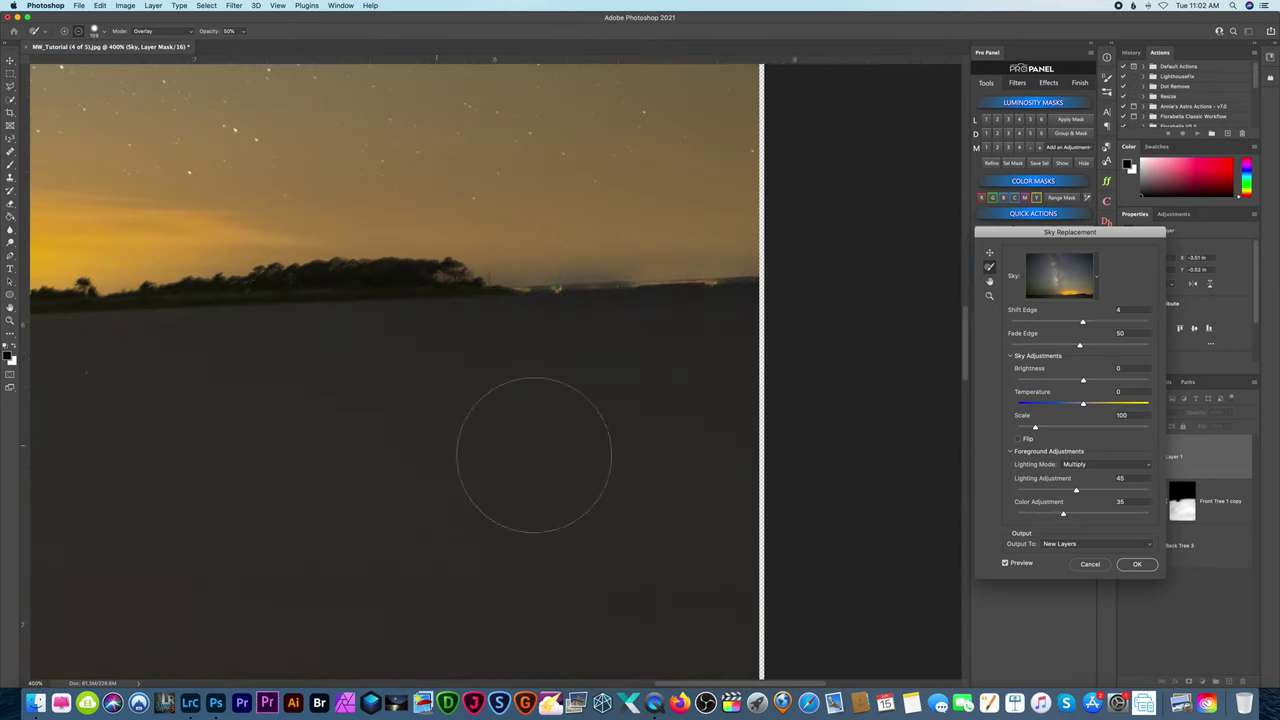
pyautogui.press('super+minus')
pyautogui.press('super+minus')
pyautogui.press('super+minus')
pyautogui.press('super+minus')
pyautogui.press('super+minus')
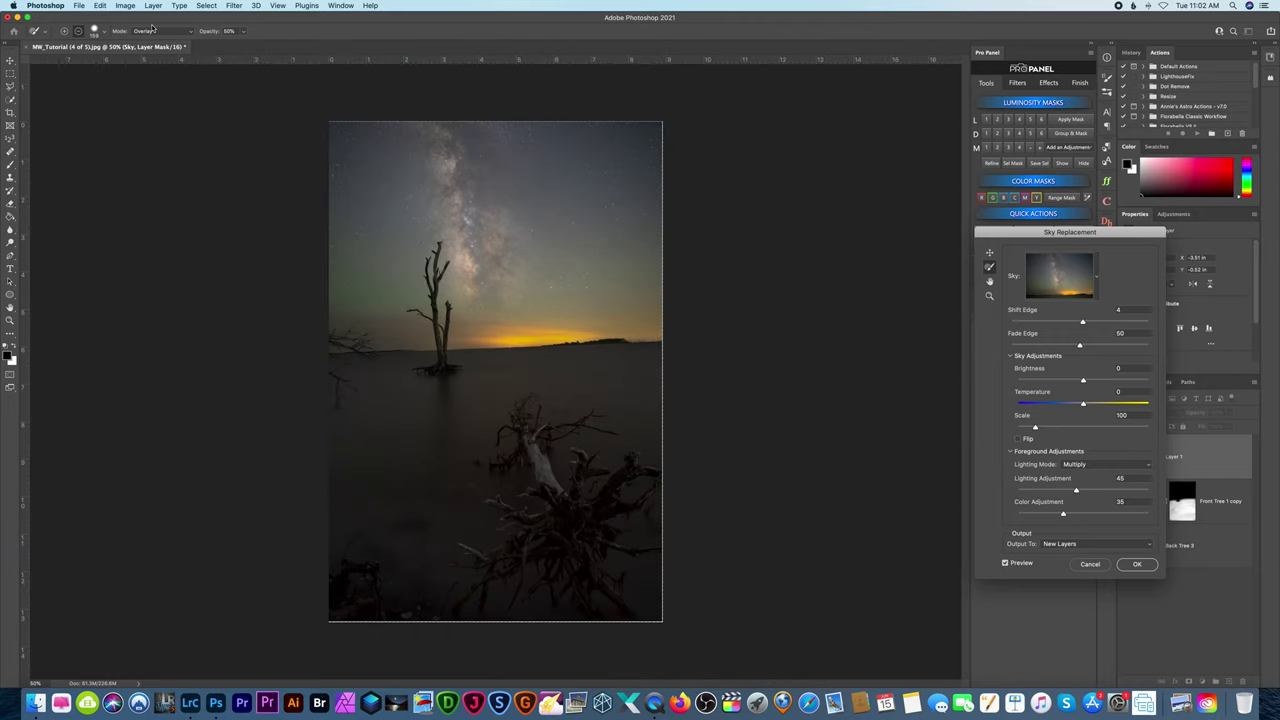
# Apply the sky replacement and collapse the Sky Replacement Group in the Layers panel
pyautogui.click(1136, 566)
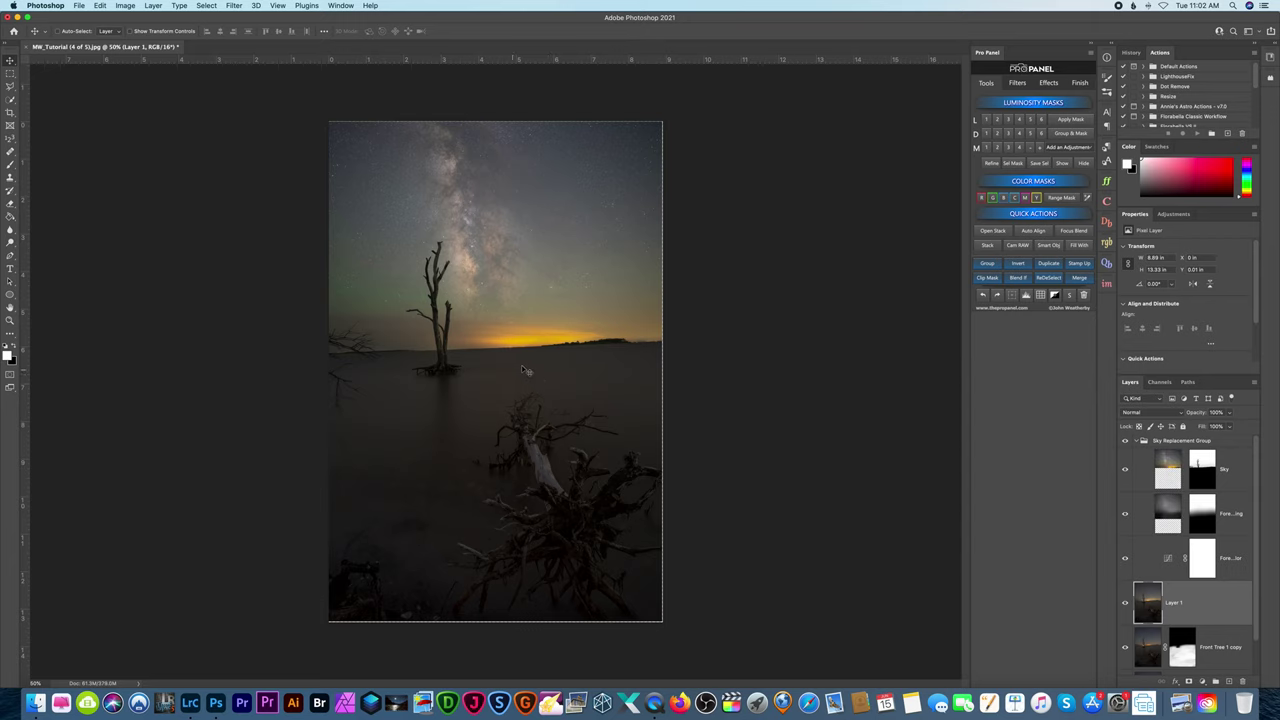
pyautogui.click(1192, 441)
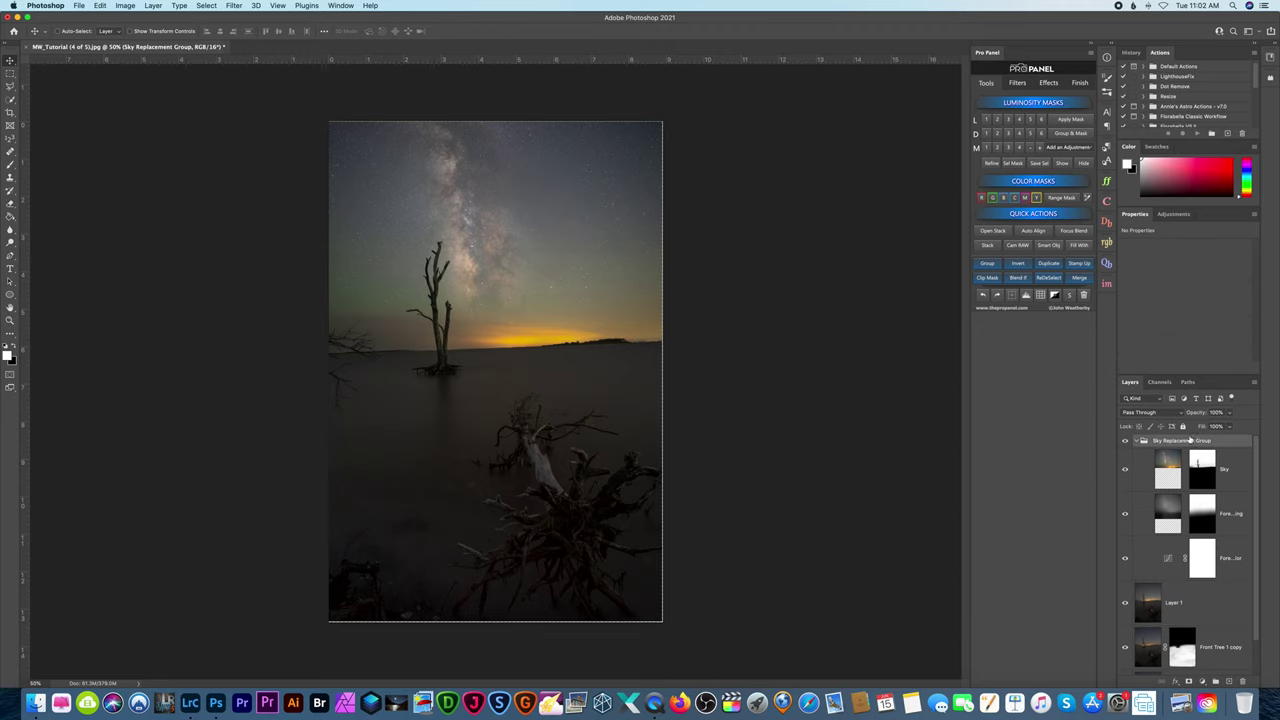
pyautogui.click(1137, 441)
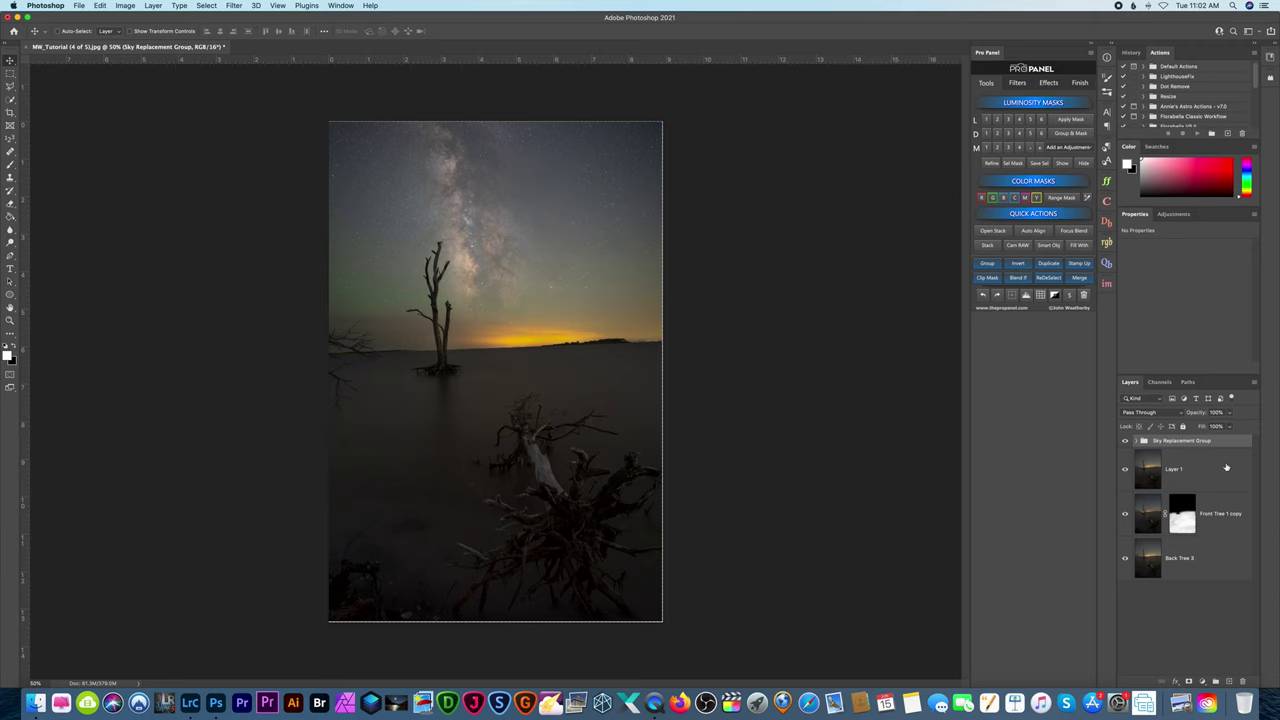
# Flatten the image into a single Background layer and duplicate it as Background copy
pyautogui.rightClick(1224, 441)
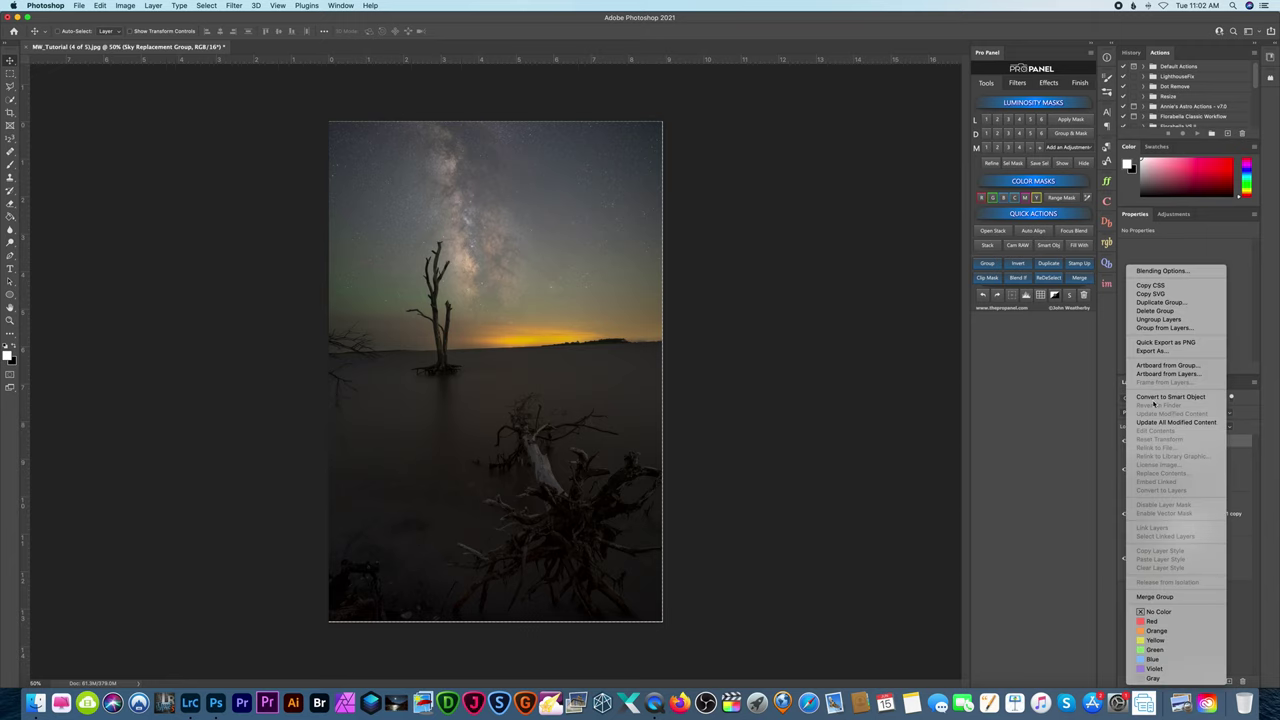
pyautogui.press('Escape')
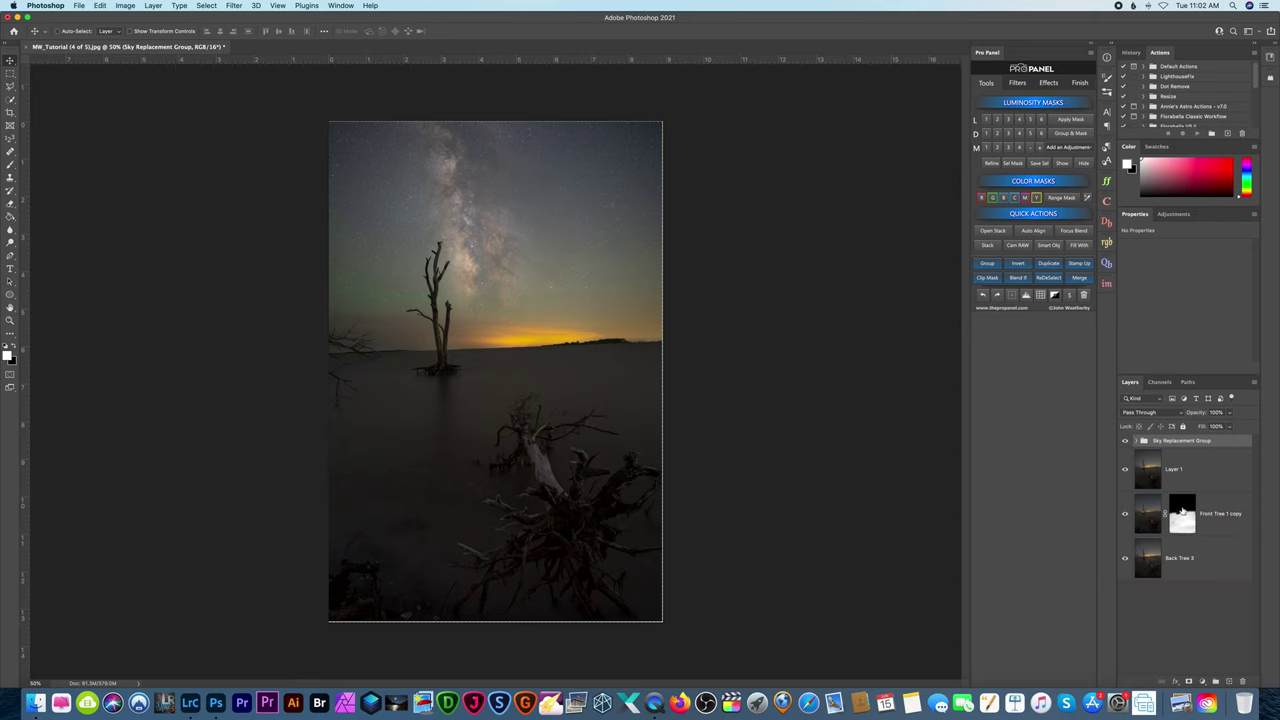
pyautogui.rightClick(1213, 549)
pyautogui.click(1145, 571)
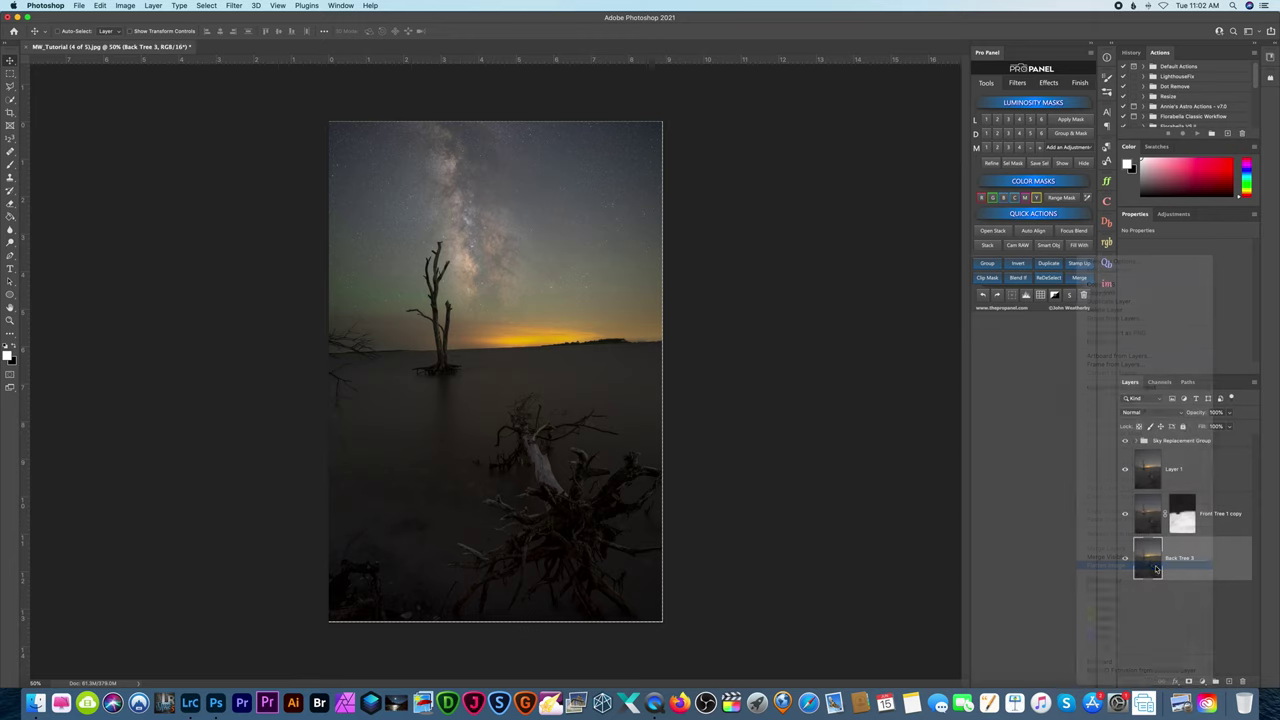
pyautogui.moveTo(1189, 483); pyautogui.dragTo(1227, 681)
# Apply Color Efex Pro 4's Glamour Glow to Background copy with Saturation at -19%
pyautogui.click(233, 5)
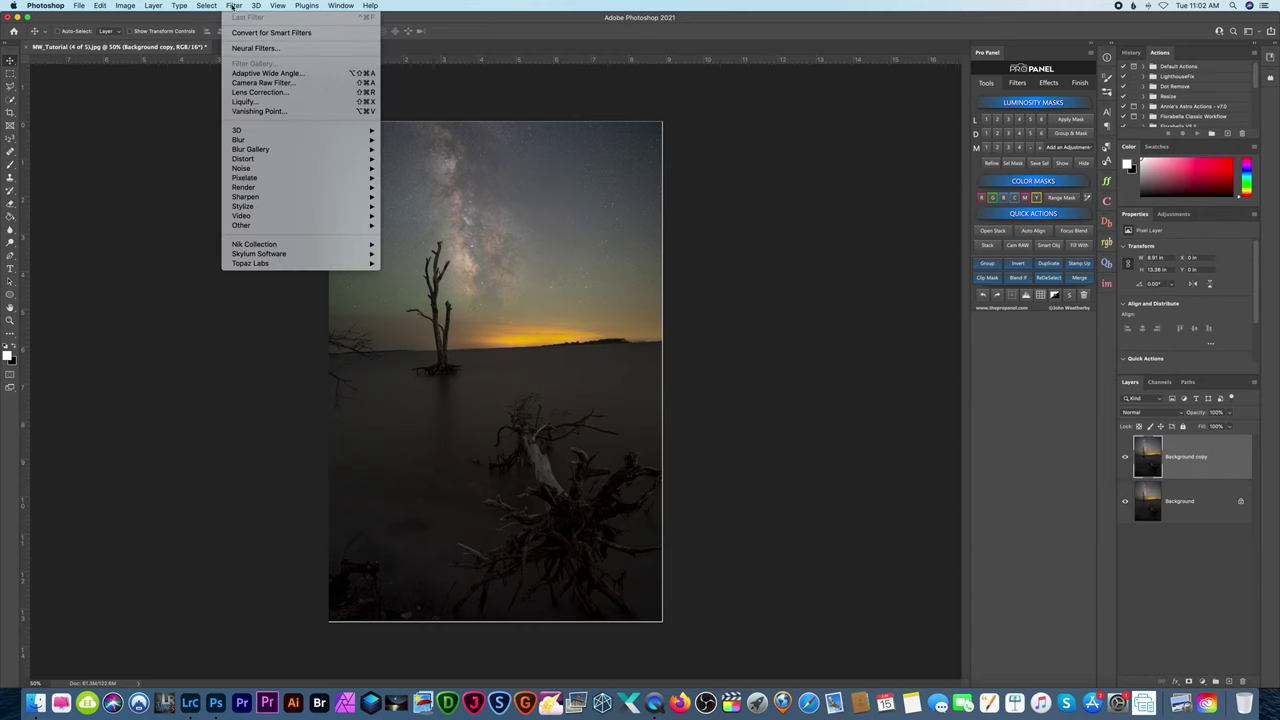
pyautogui.moveTo(291, 250)
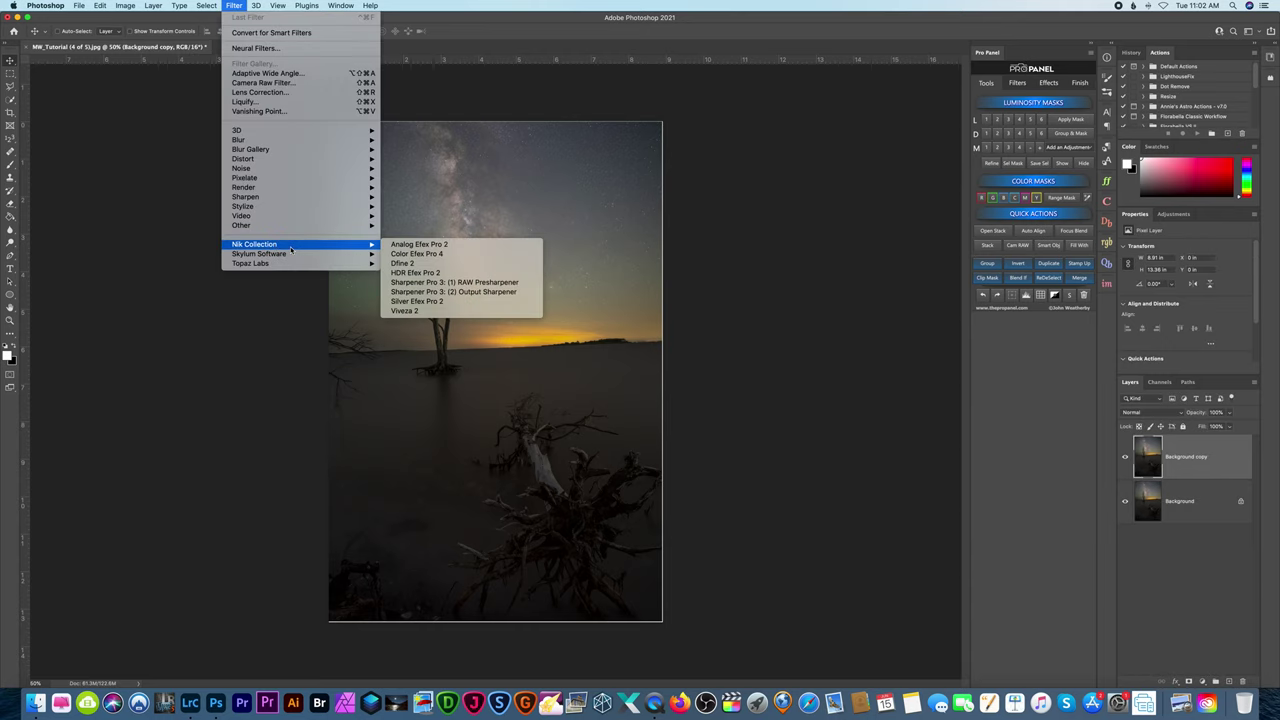
pyautogui.click(410, 254)
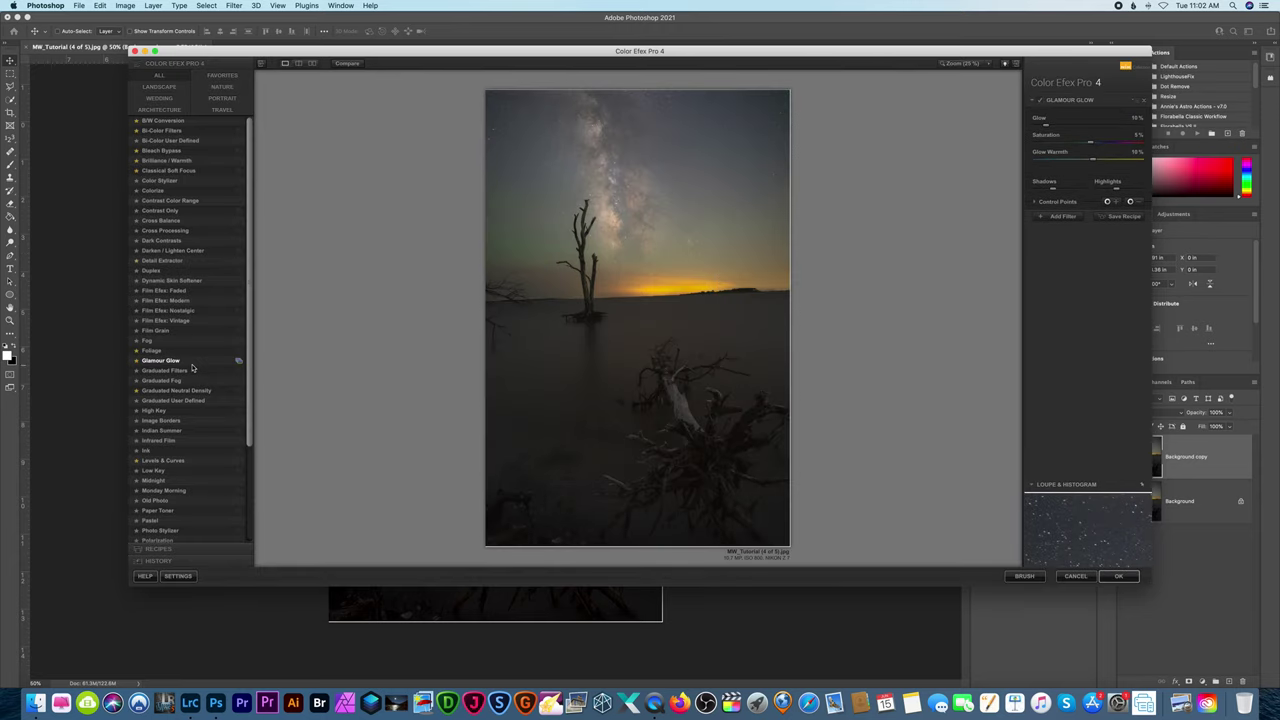
pyautogui.click(191, 363)
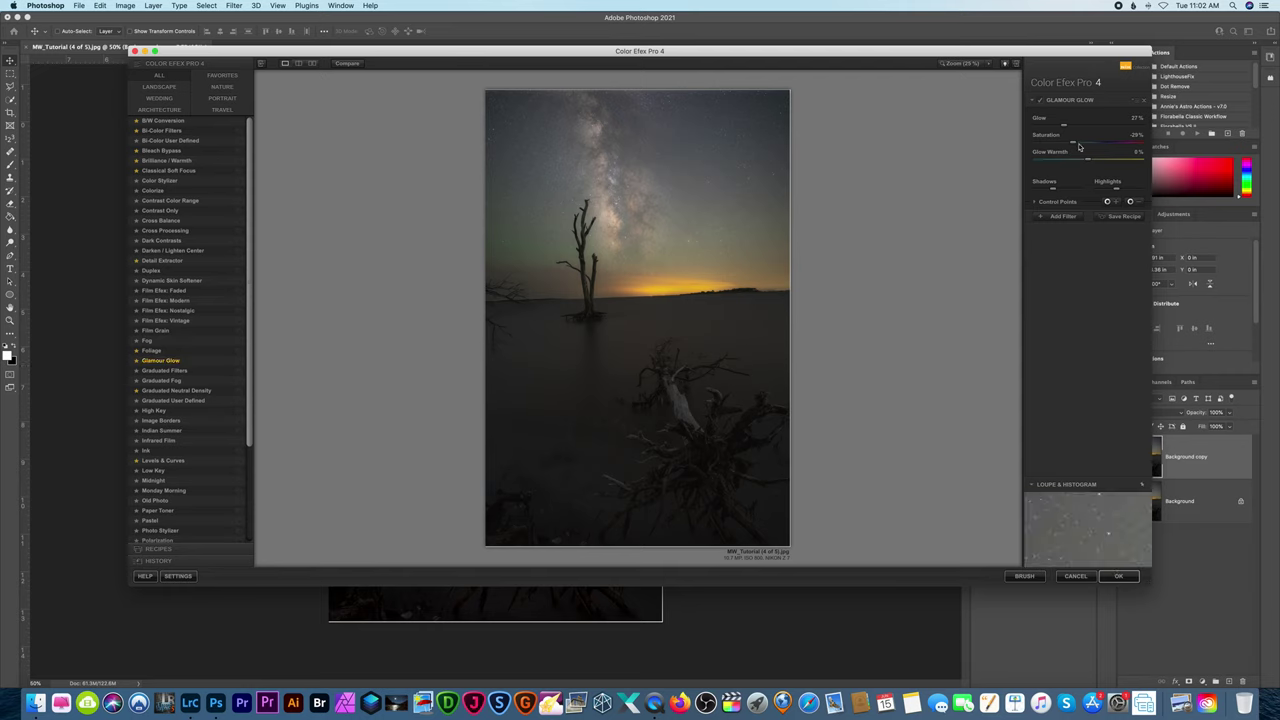
pyautogui.moveTo(1074, 143); pyautogui.dragTo(1090, 144)
pyautogui.click(1123, 577)
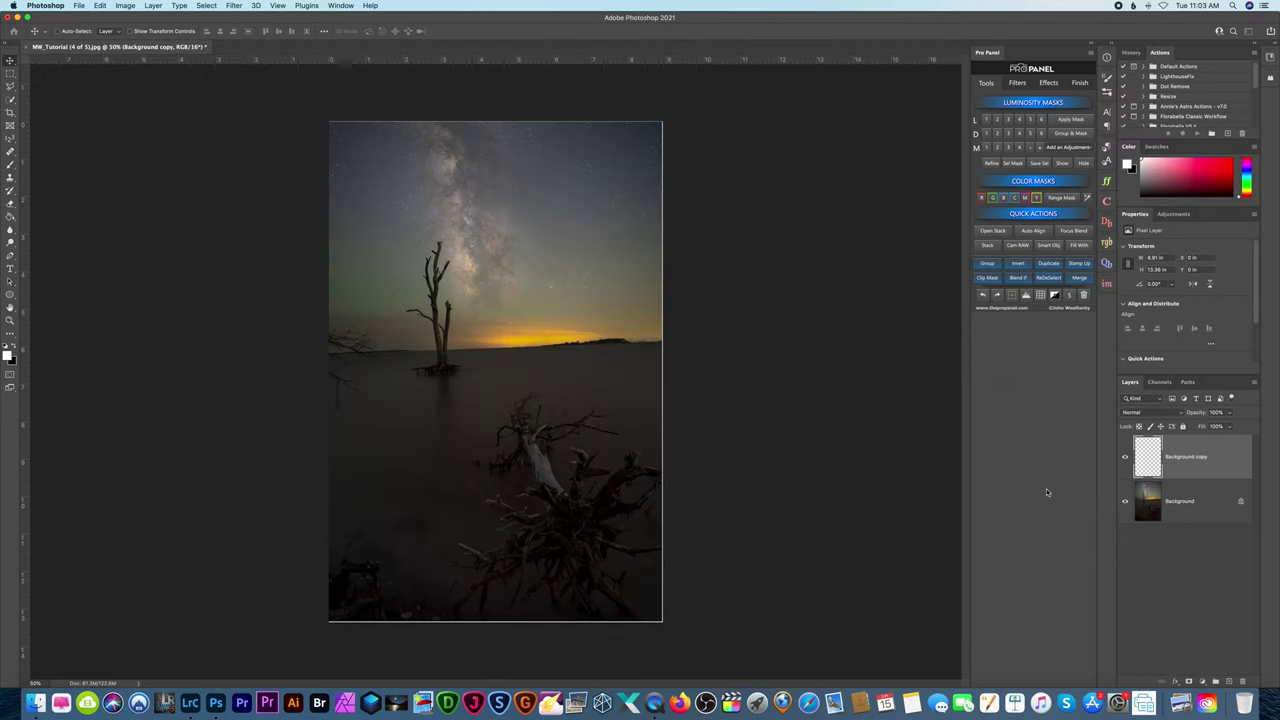
# Duplicate the glowed layer as Background copy 2 and dodge Milky Way highlights with a 162 px brush
pyautogui.moveTo(1190, 465); pyautogui.dragTo(1226, 681)
pyautogui.press('super+0')
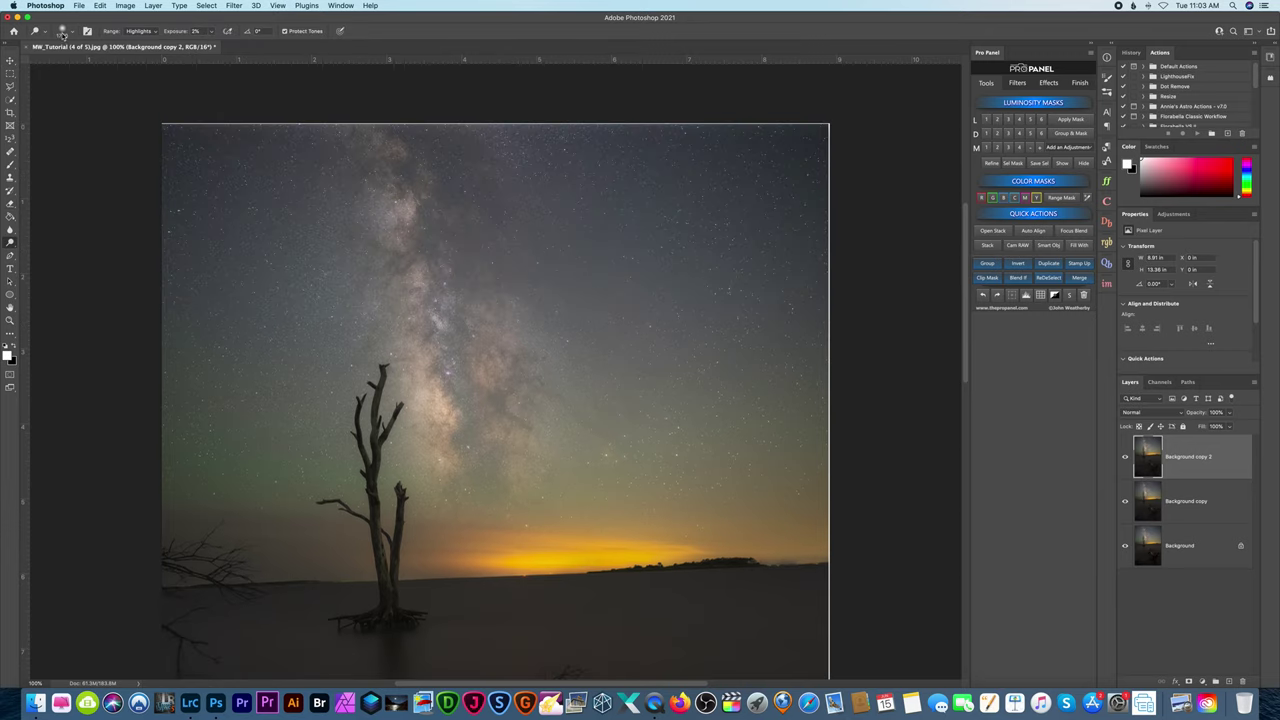
pyautogui.press('o')
pyautogui.click(64, 31)
pyautogui.write('162')
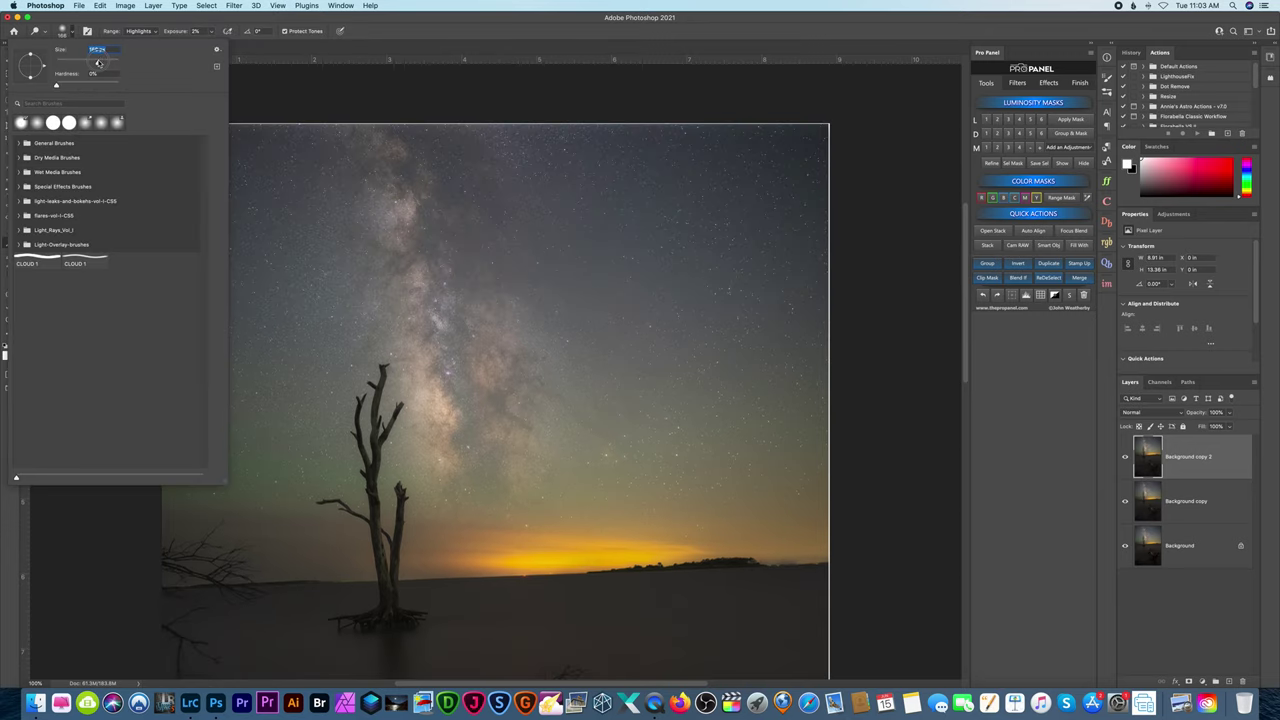
pyautogui.press('Return')
pyautogui.press('Return')
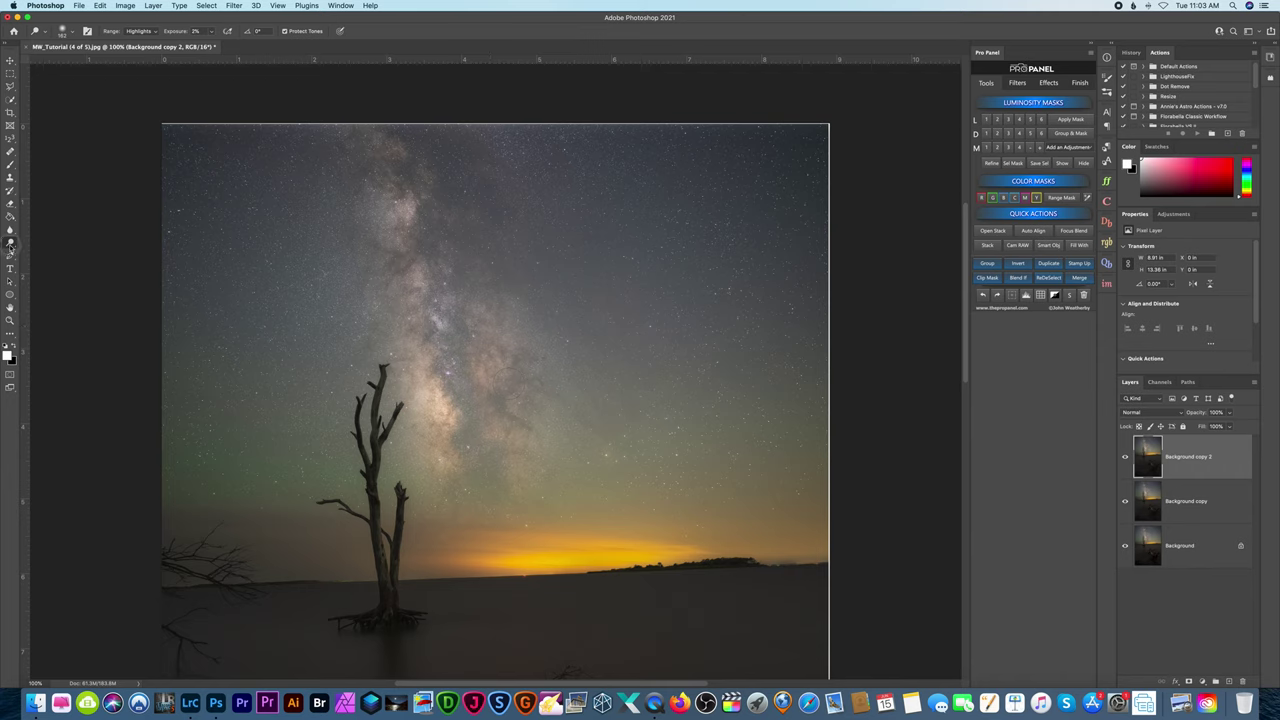
# Burn the shadows with an 89 px brush on the Shadows range
pyautogui.moveTo(10, 242); pyautogui.dragTo(40, 252)
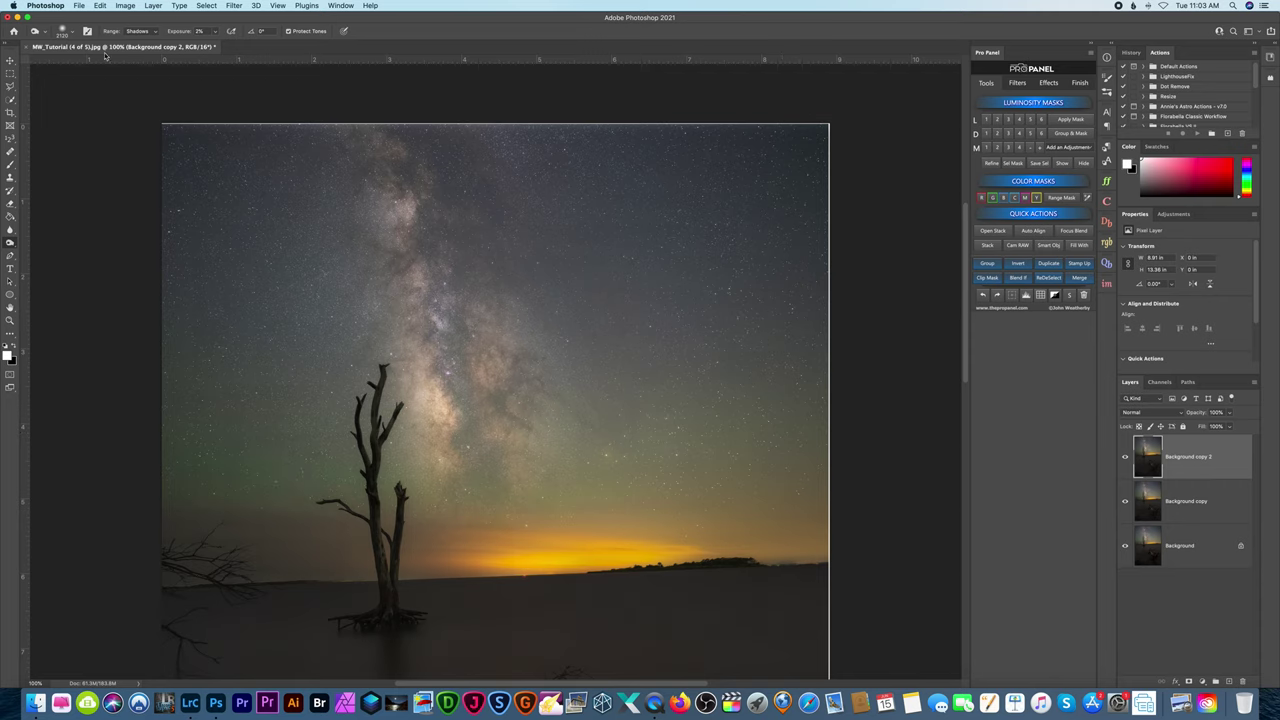
pyautogui.click(69, 33)
pyautogui.moveTo(92, 62); pyautogui.dragTo(84, 63)
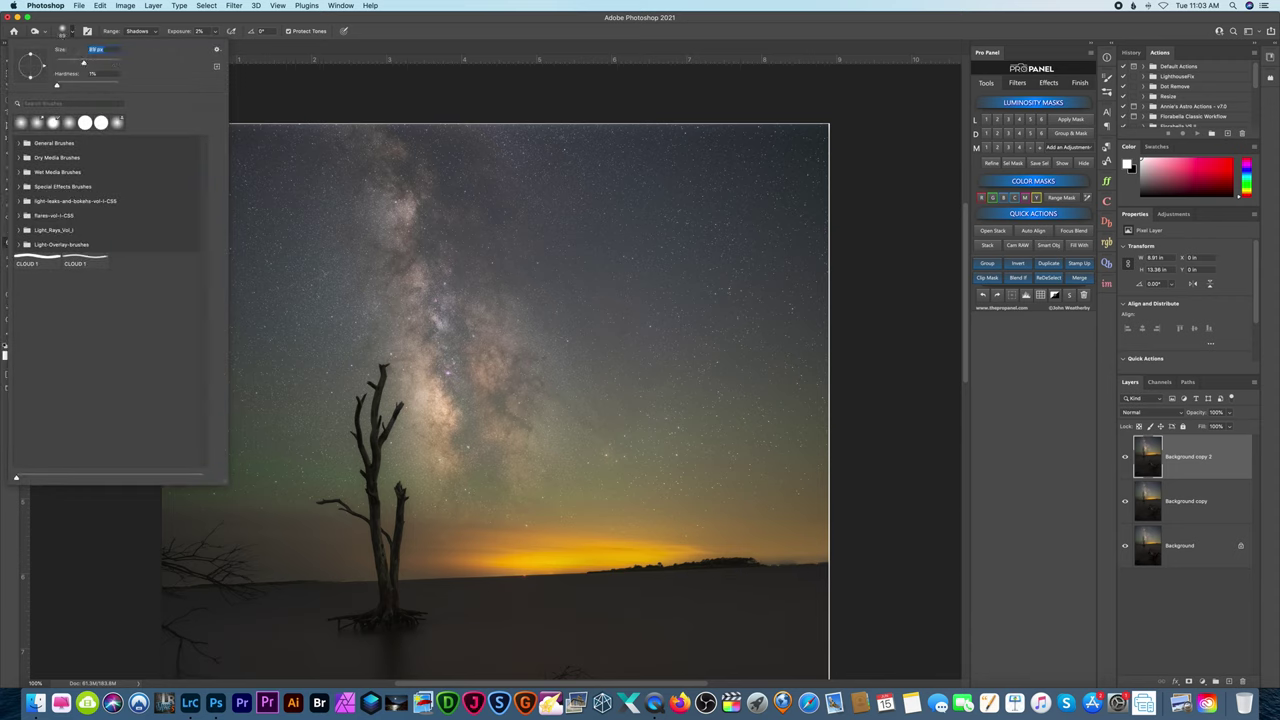
pyautogui.press('Return')
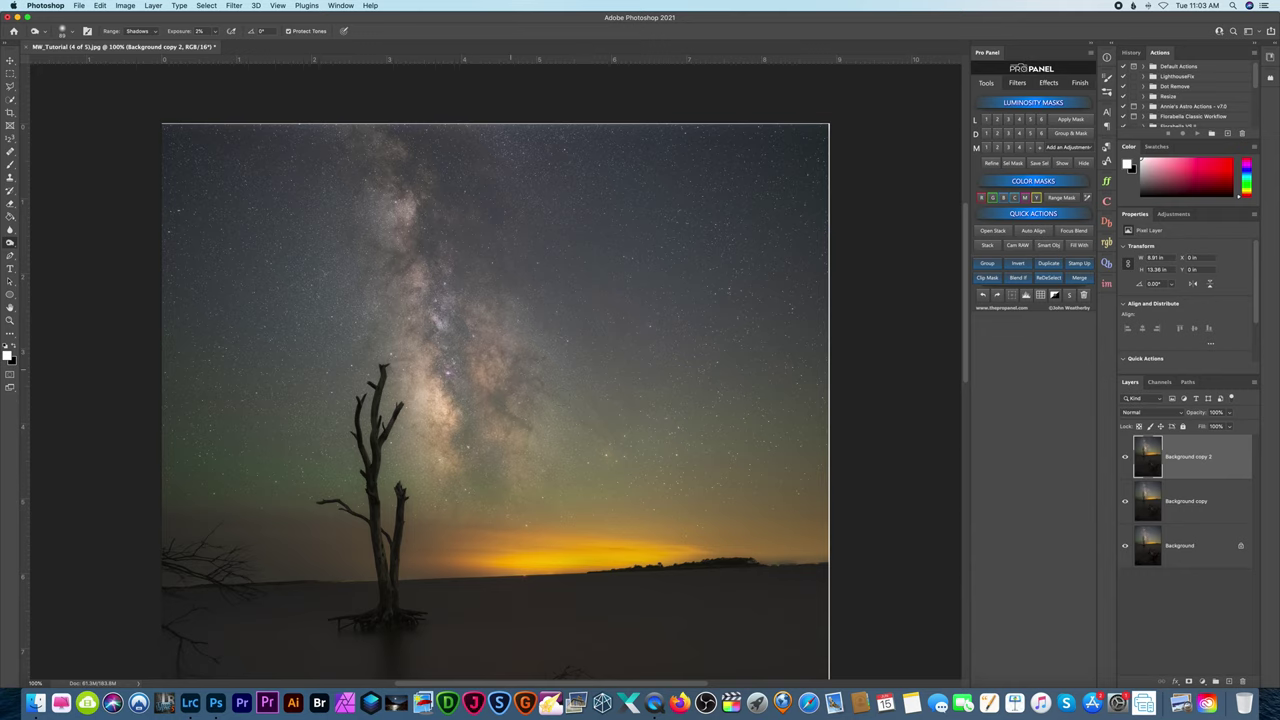
pyautogui.press('super+minus')
pyautogui.press('super+minus')
pyautogui.press('super+minus')
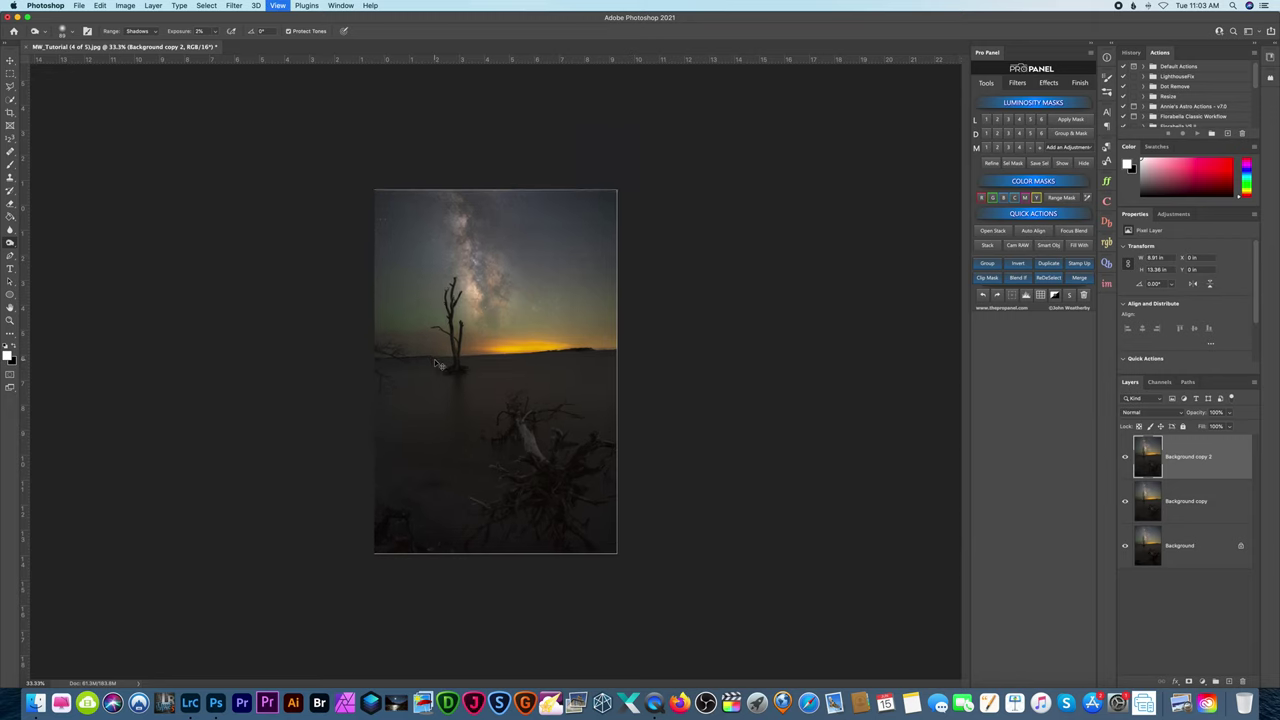
# Burn the foreground water and driftwood darker at 100% zoom, using 2% exposure on Shadows
pyautogui.press('super+plus')
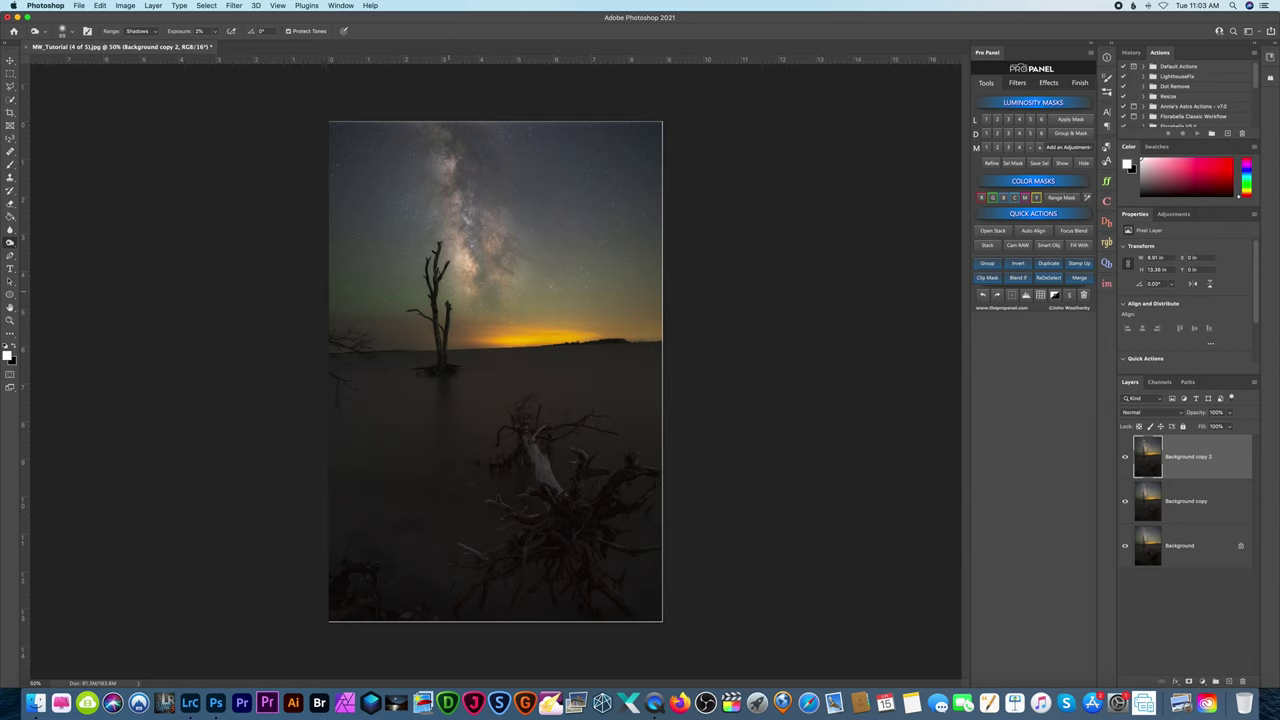
pyautogui.press('super+plus')
pyautogui.press('super+plus')
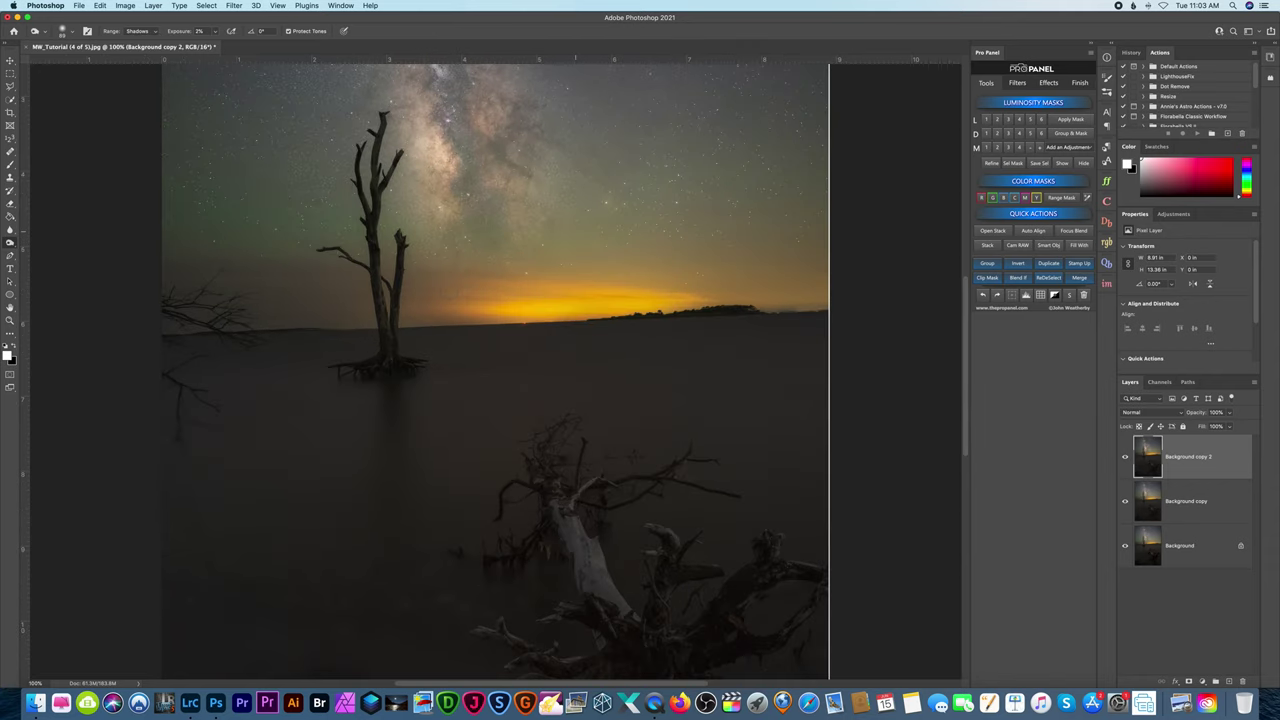
pyautogui.scroll(-5, 575, 231)
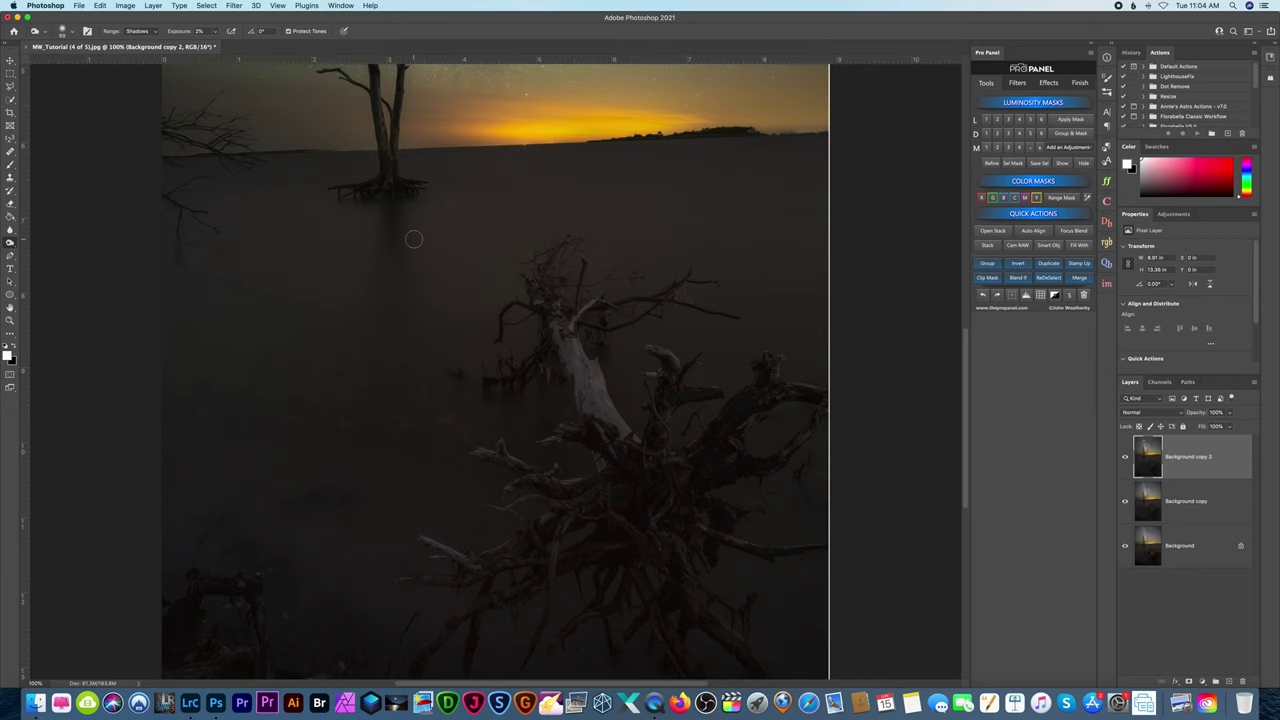
pyautogui.press('super+minus')
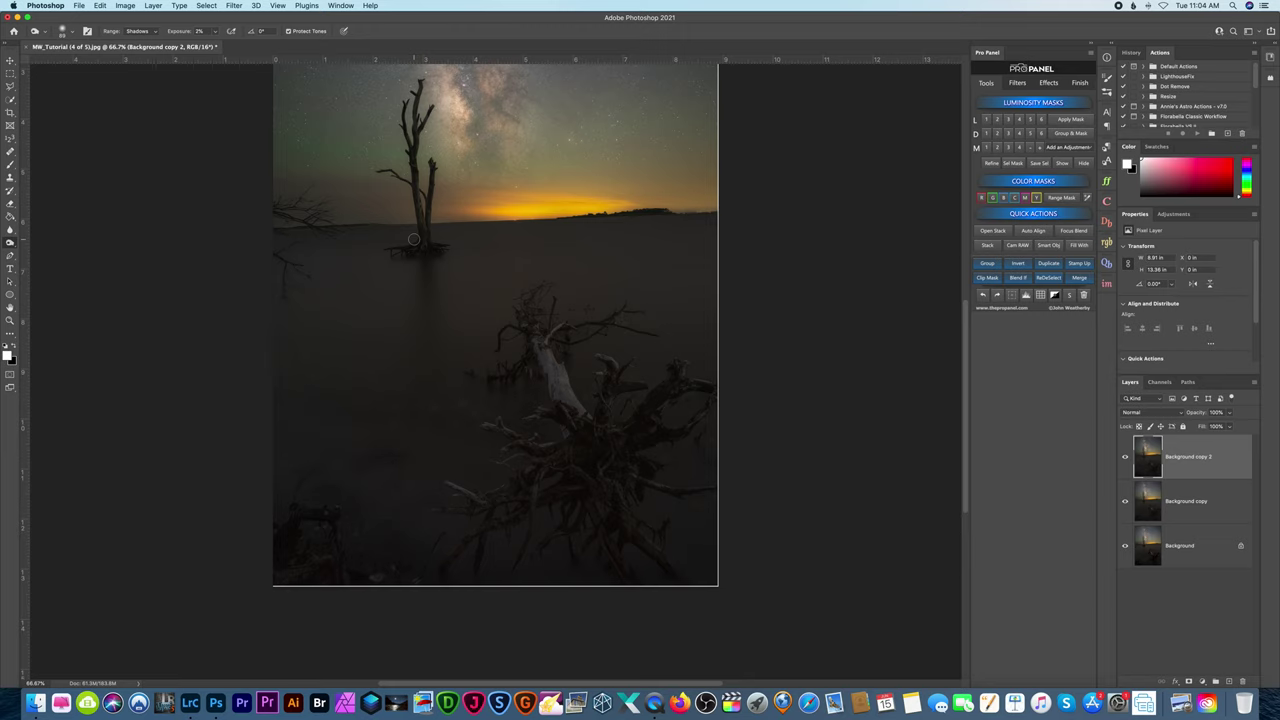
pyautogui.scroll(5, 480, 286)
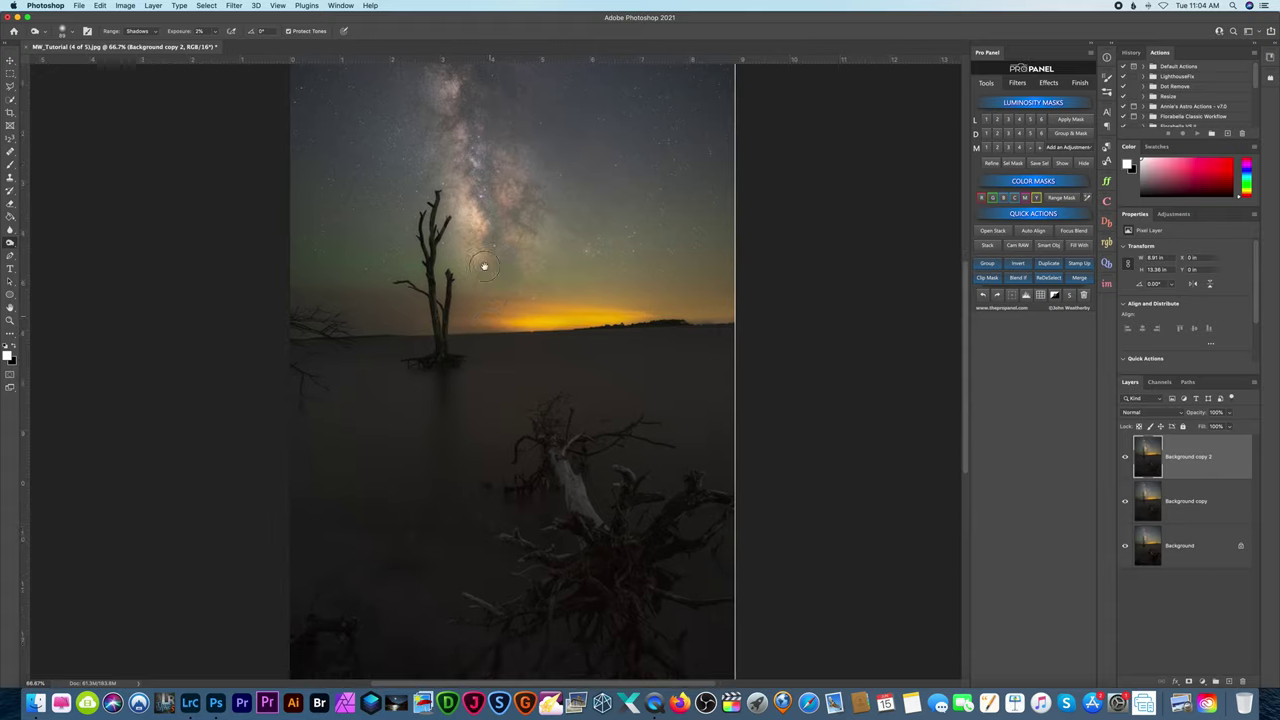